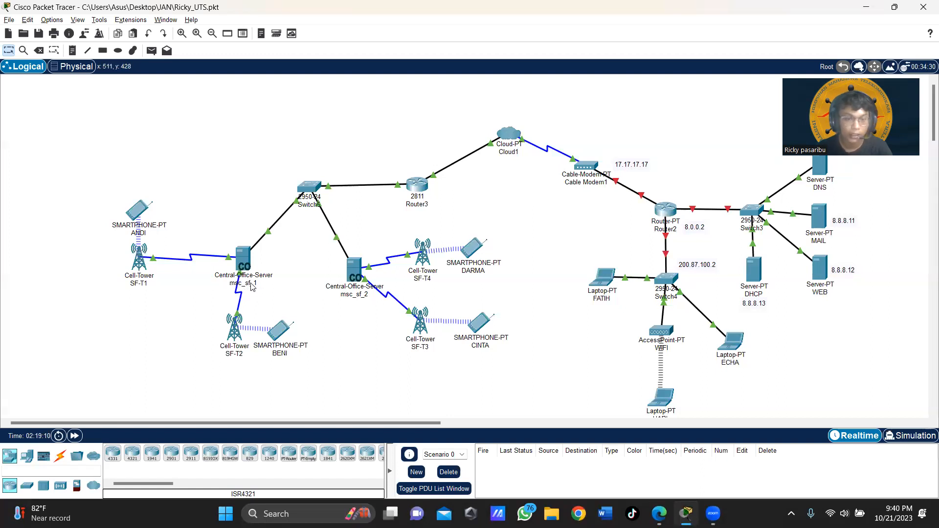
Step: Bring the UTS.pdf exam sheet in Microsoft Edge to the front
mouse_move(250, 288)
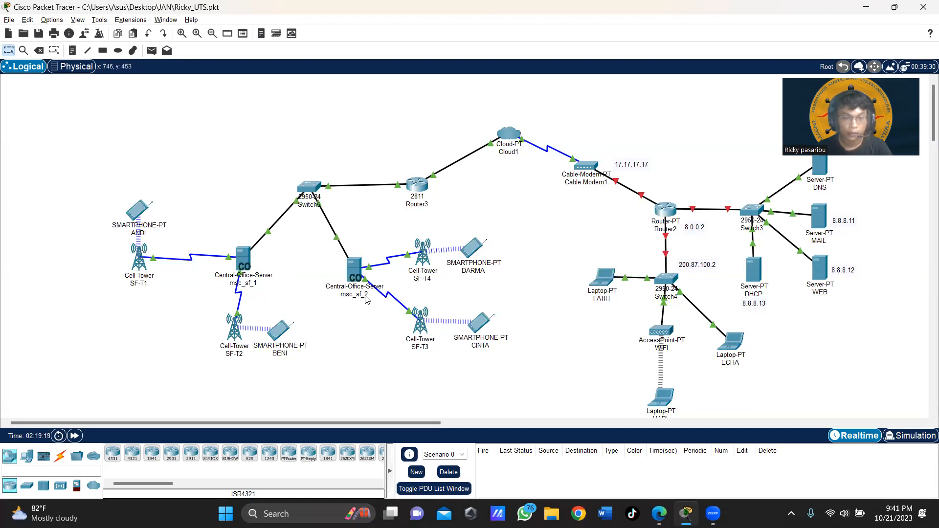
key("alt+Tab")
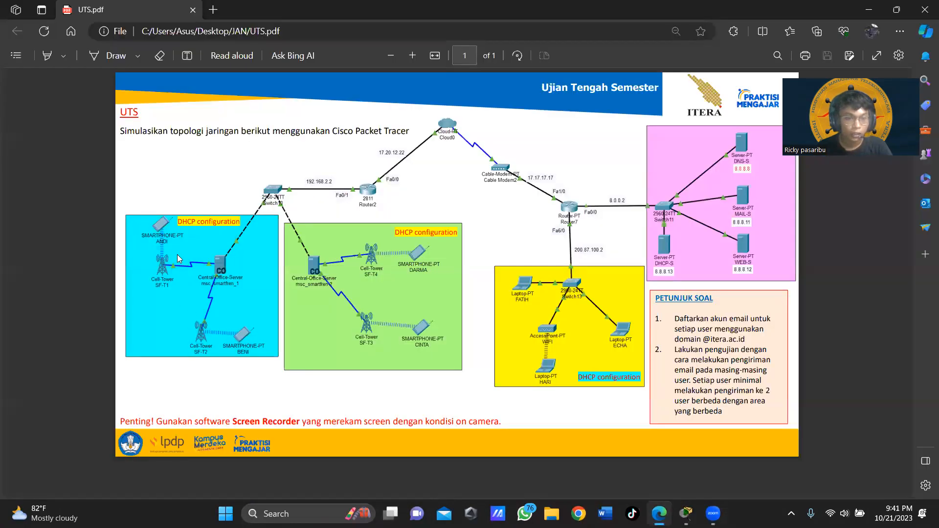
Step: Review the reference topology in the exam PDF, then return to Packet Tracer
scroll(217, 284, "up", 2)
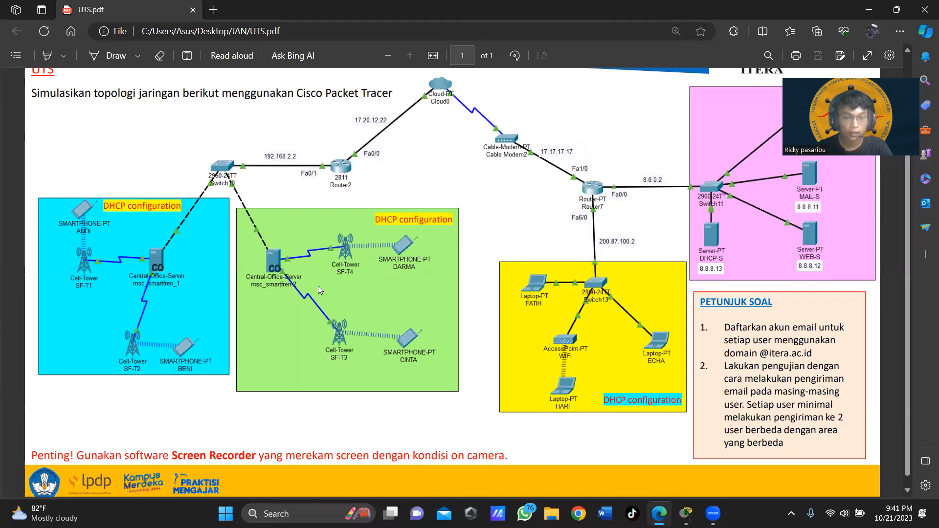
key("alt+Tab")
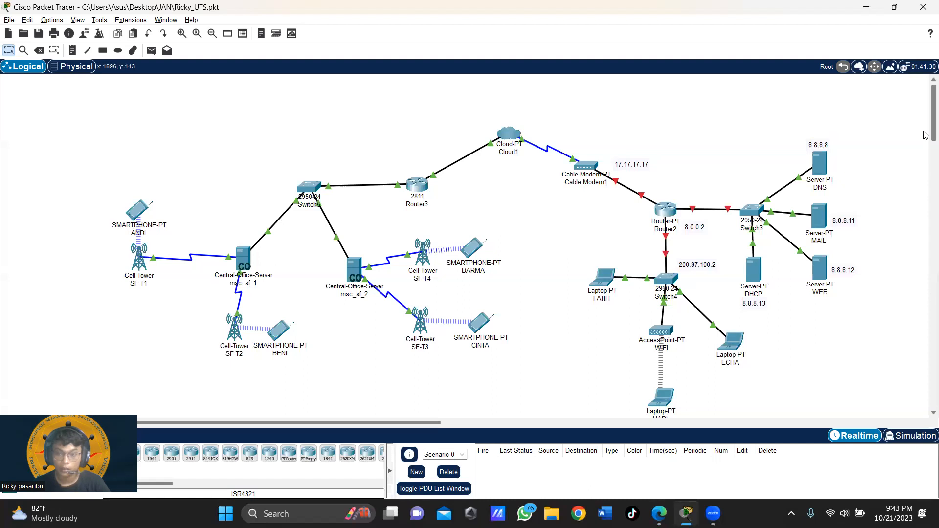
Step: Set Cloud1's Ethernet6 provider network to Cable
scroll(926, 135, "down", 3)
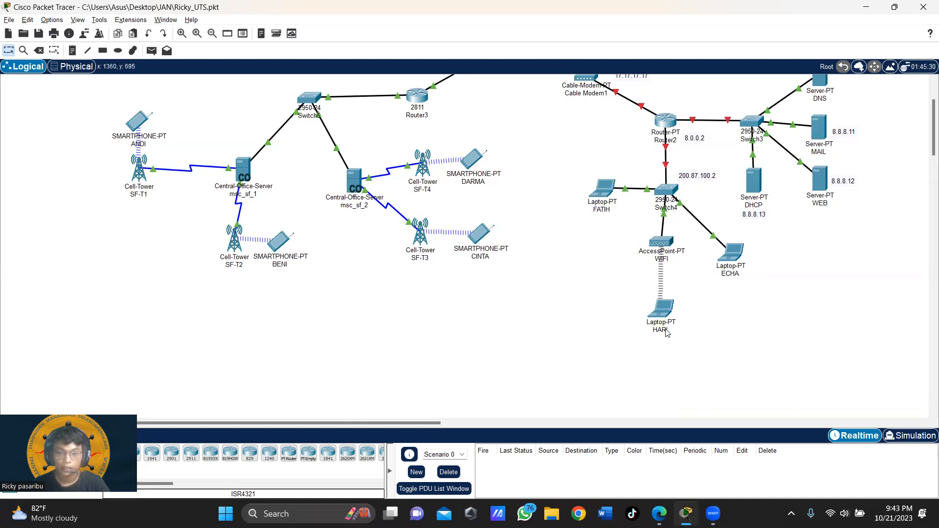
scroll(726, 300, "up", 2)
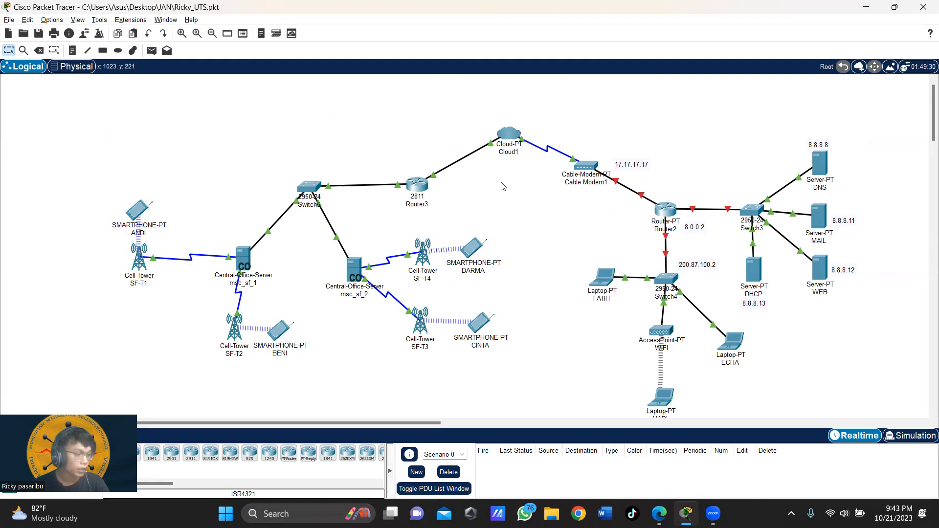
left_click(507, 139)
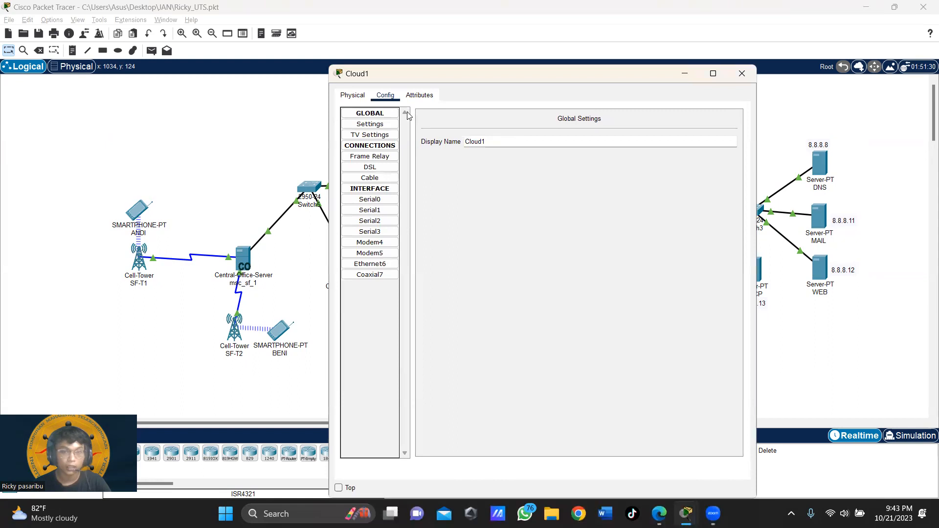
left_click(389, 98)
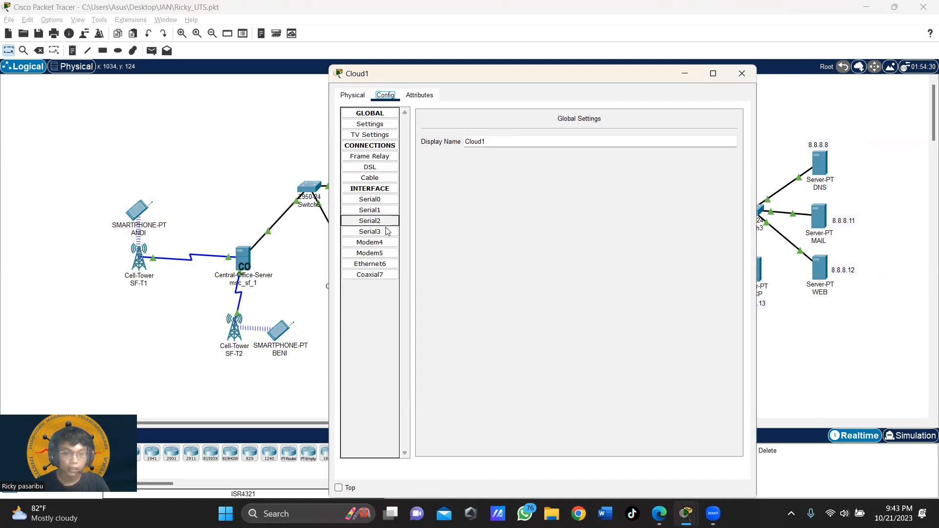
left_click(384, 265)
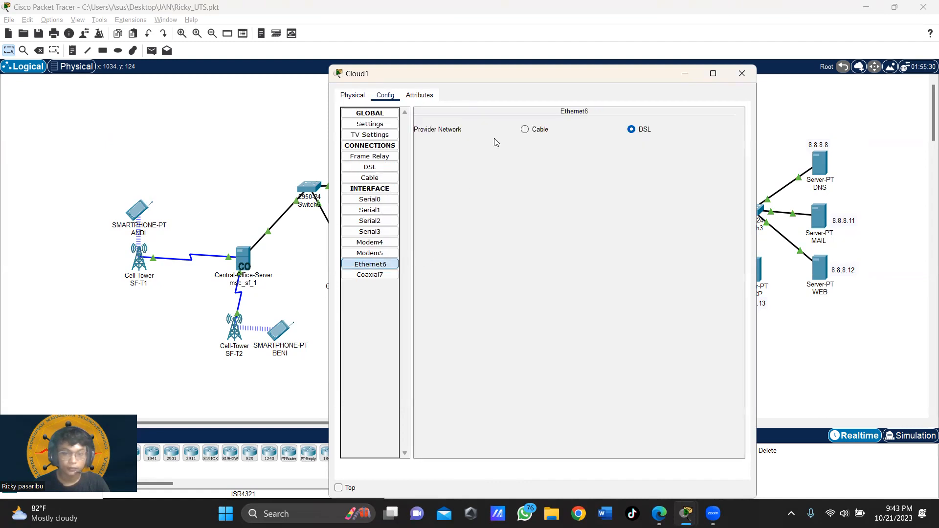
left_click(528, 130)
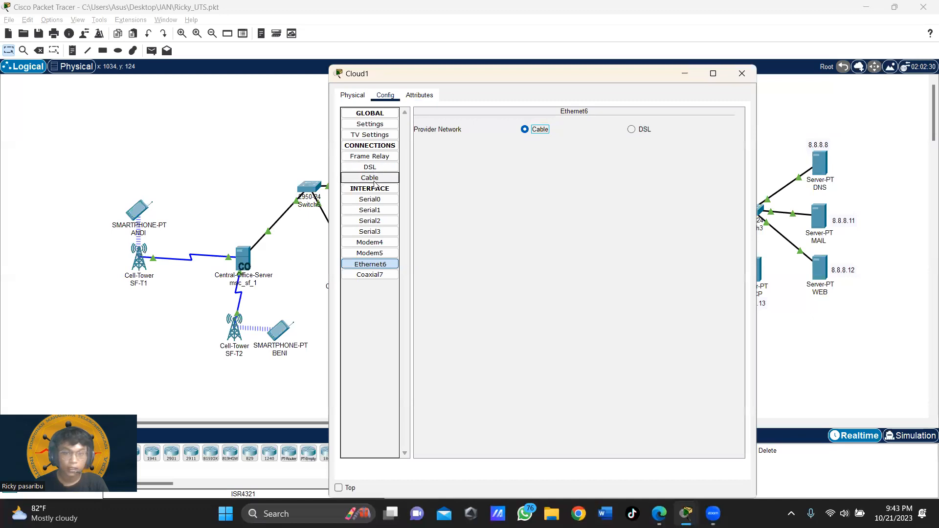
Step: Add a Cloud1 cable mapping from Coaxial7 to Ethernet6
left_click(378, 126)
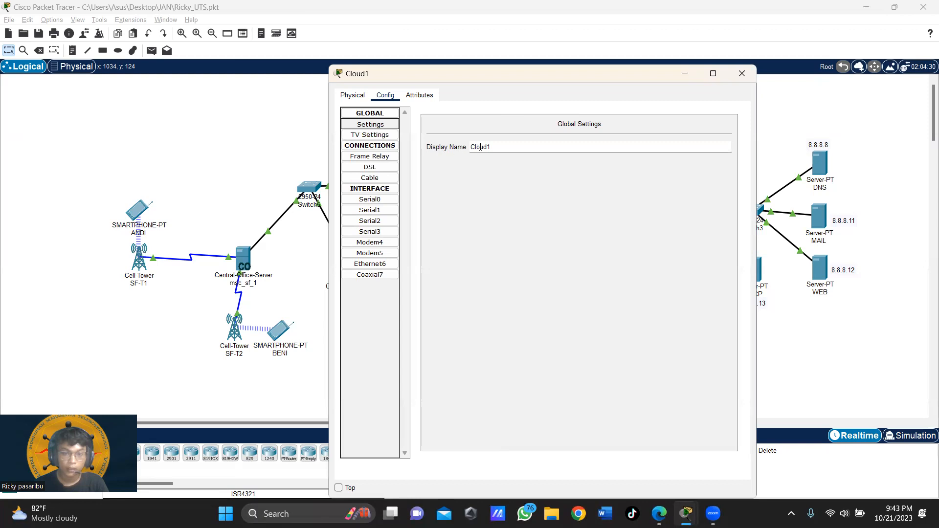
left_click(381, 179)
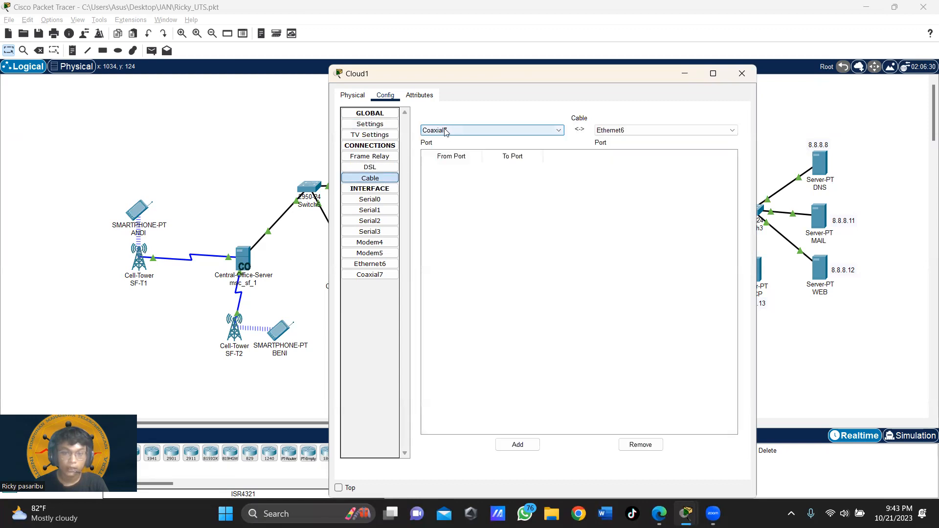
left_click(468, 131)
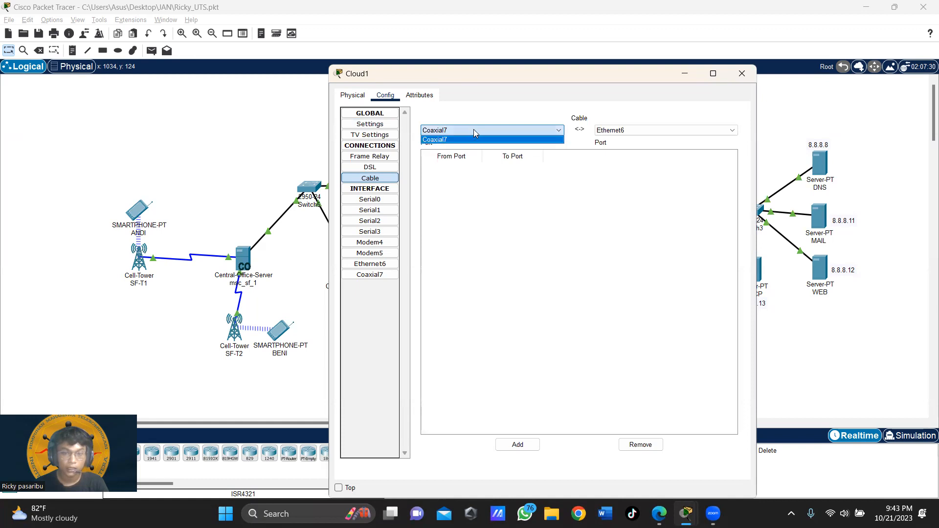
left_click(566, 130)
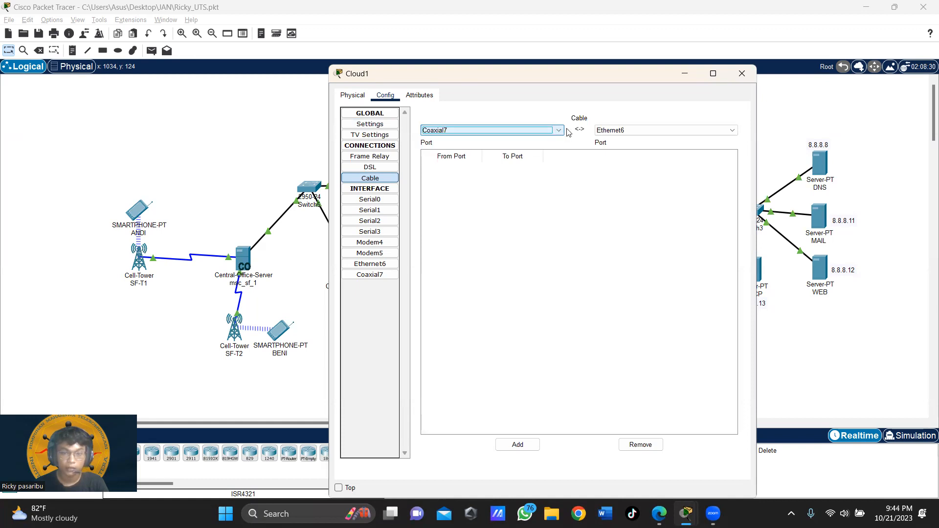
left_click(603, 133)
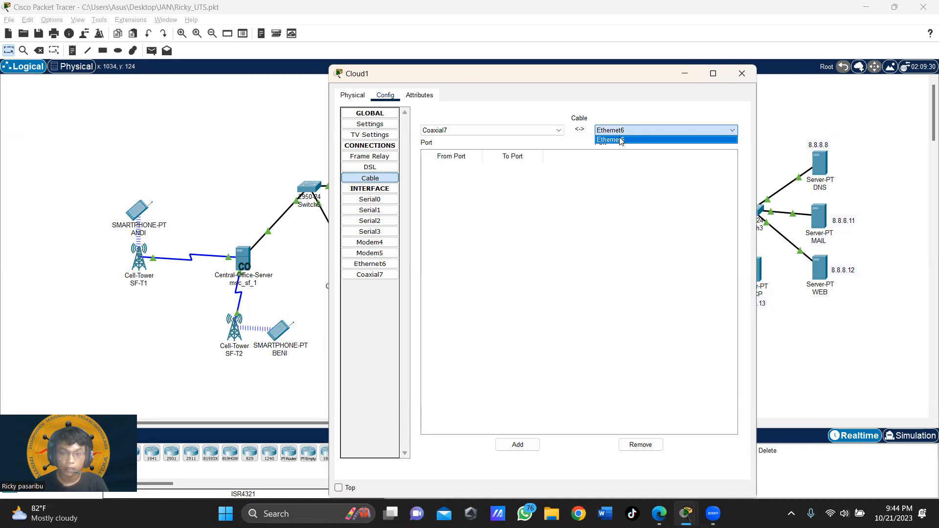
left_click(620, 141)
left_click(504, 449)
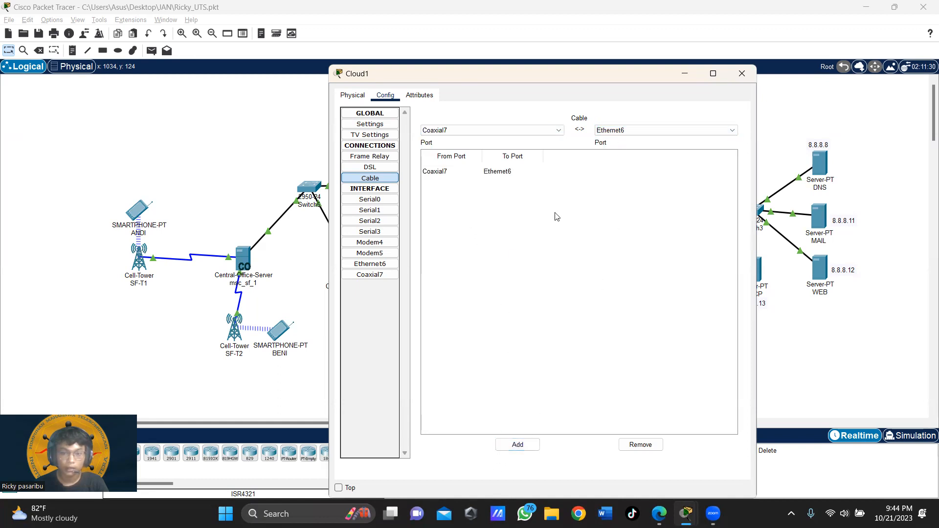
left_click(741, 74)
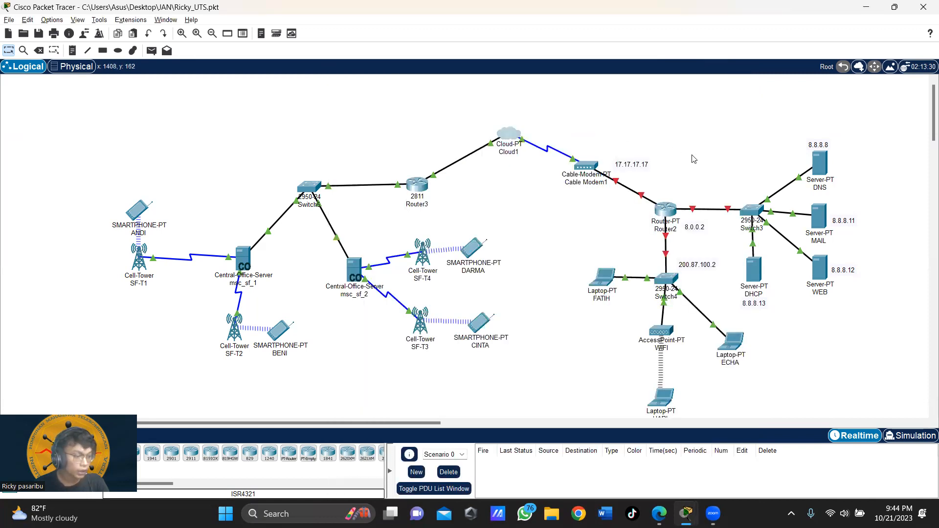
Step: Set the DNS server's default gateway to 8.0.0.2 and DNS server to 8.8.8.8
left_click(820, 164)
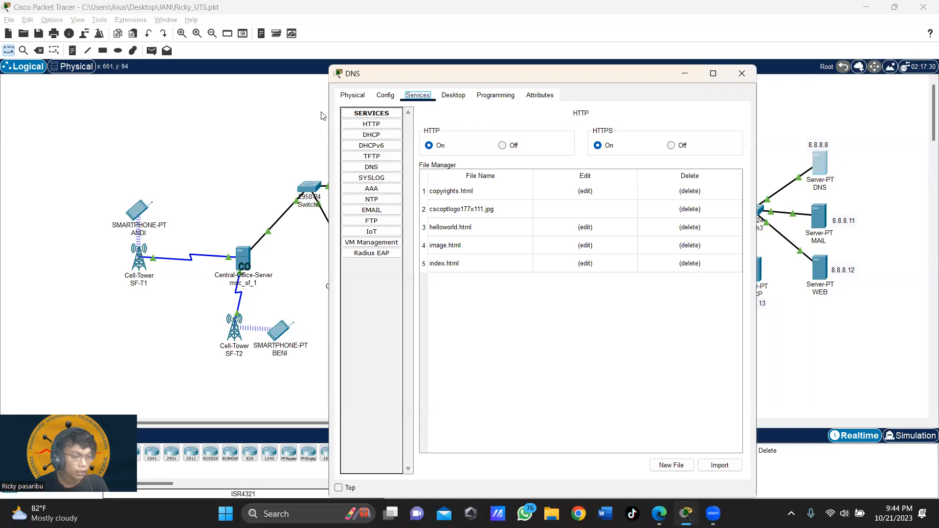
left_click(387, 96)
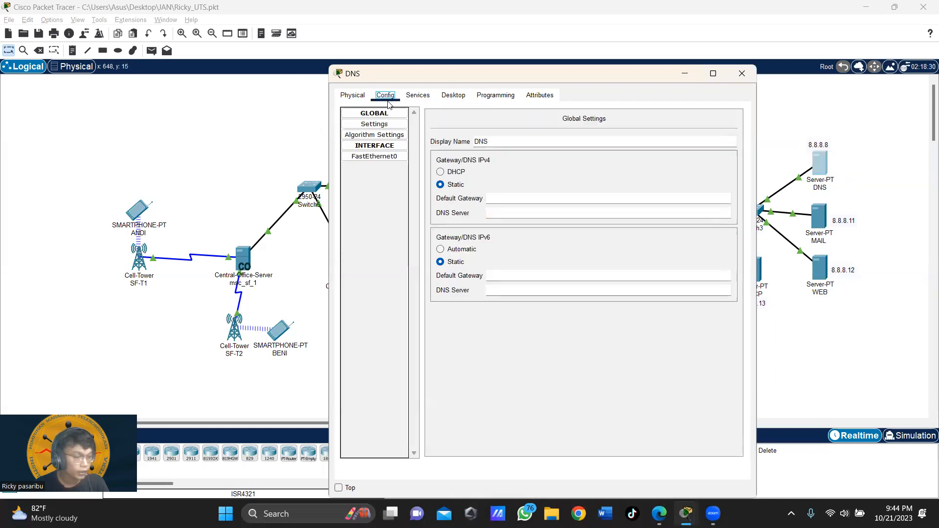
left_click(388, 126)
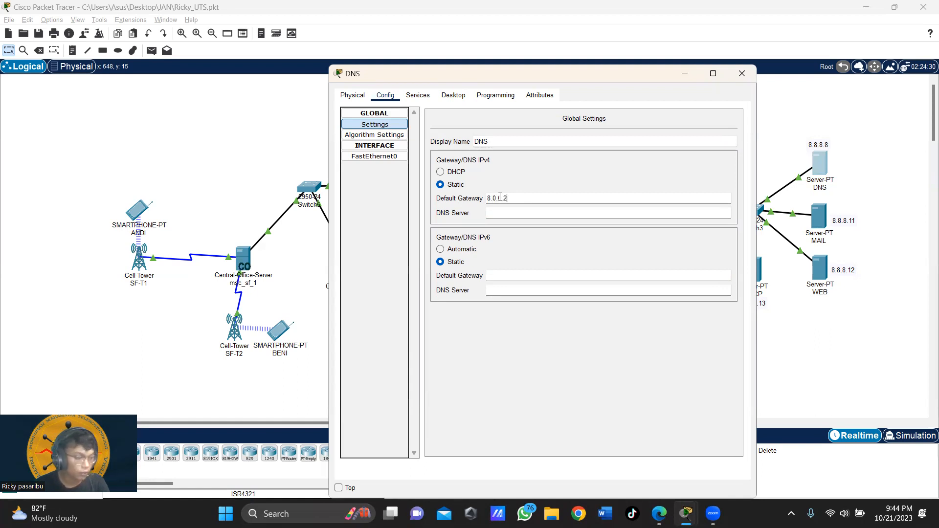
left_click(537, 212)
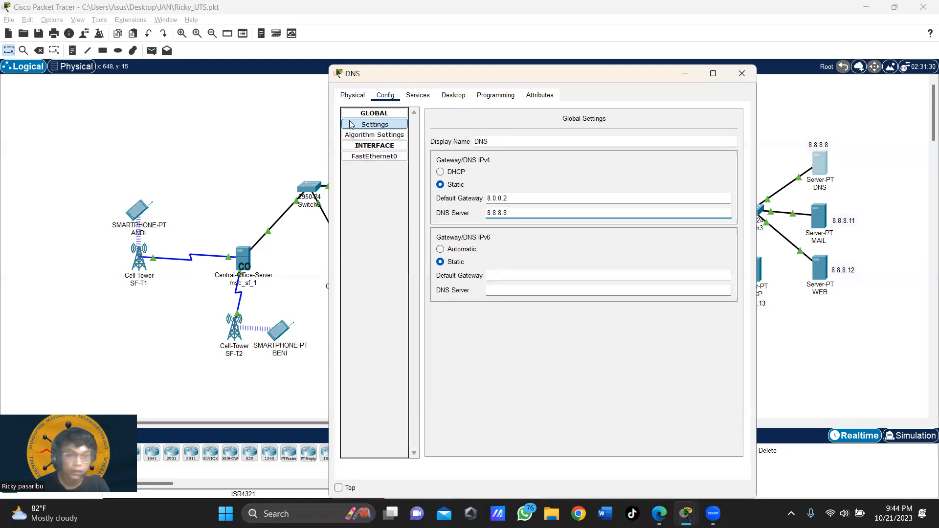
Step: Give the DNS server's FastEthernet0 IPv4 8.8.8.8 with mask 255.0.0.0
left_click(384, 158)
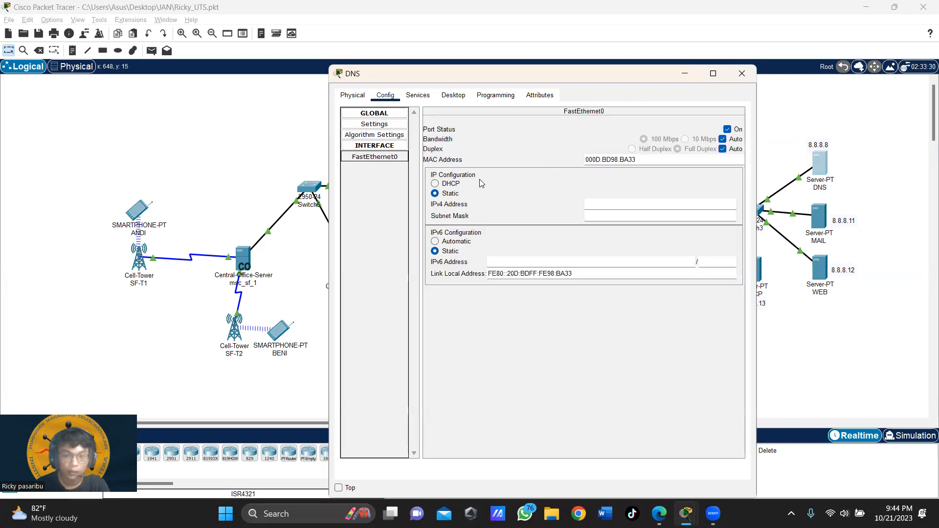
left_click(601, 206)
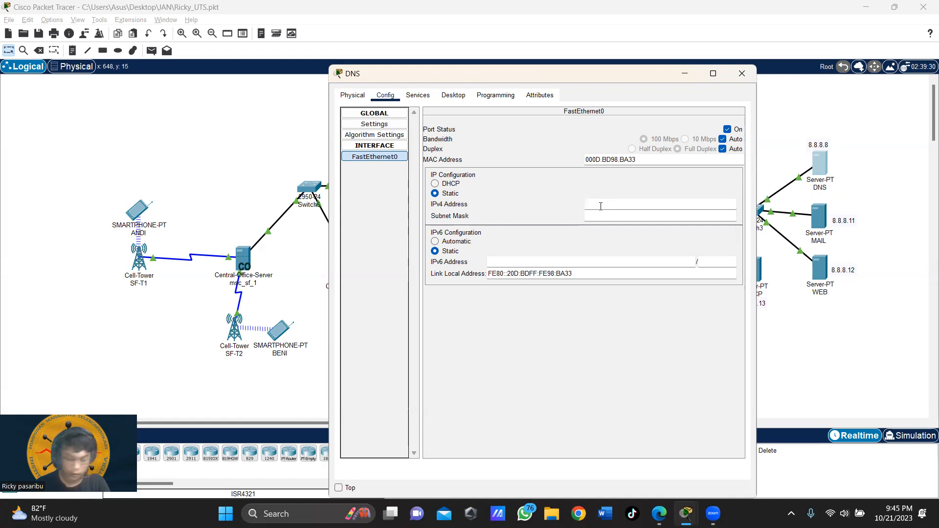
type("8.8.8.8")
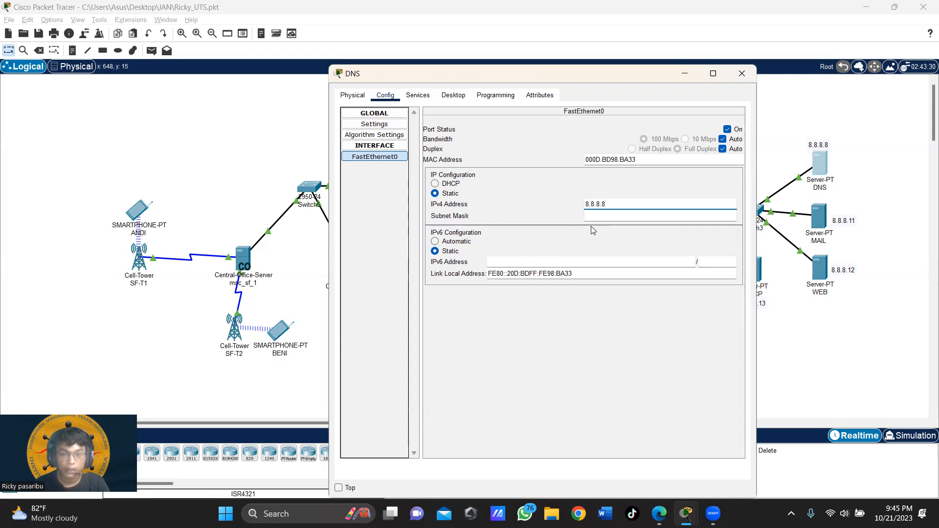
left_click(618, 216)
left_click(746, 76)
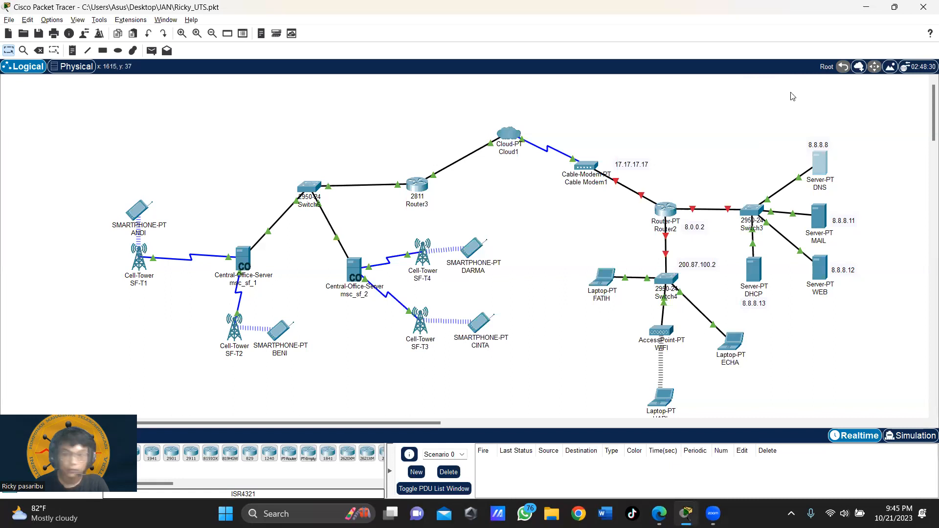
Step: Check the DNS A records for itera.ac.id (8.8.8.11, 8.8.8.12), restart DNS, then open the MAIL server
left_click(820, 167)
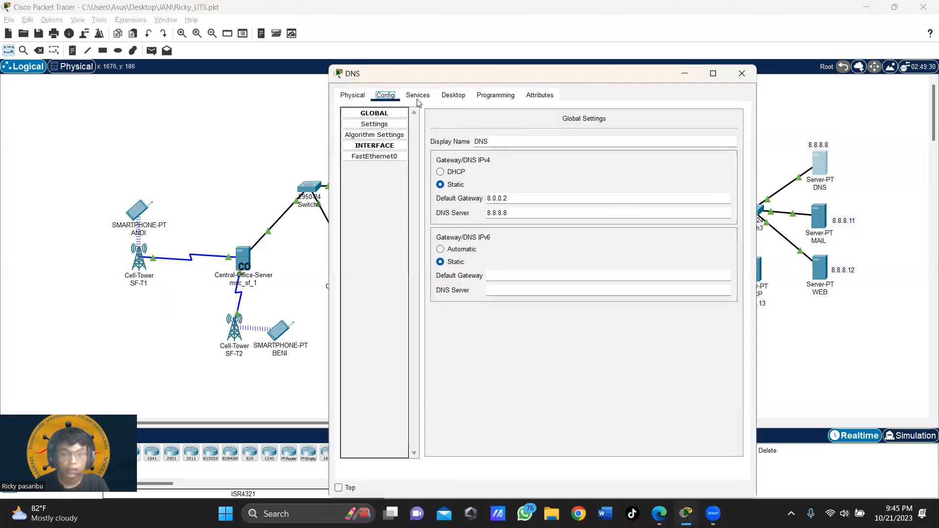
left_click(418, 95)
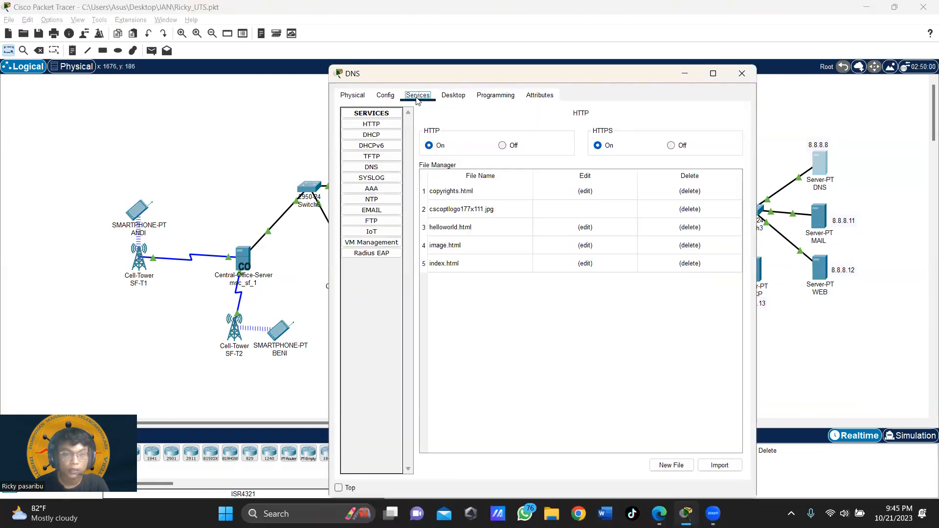
left_click(385, 168)
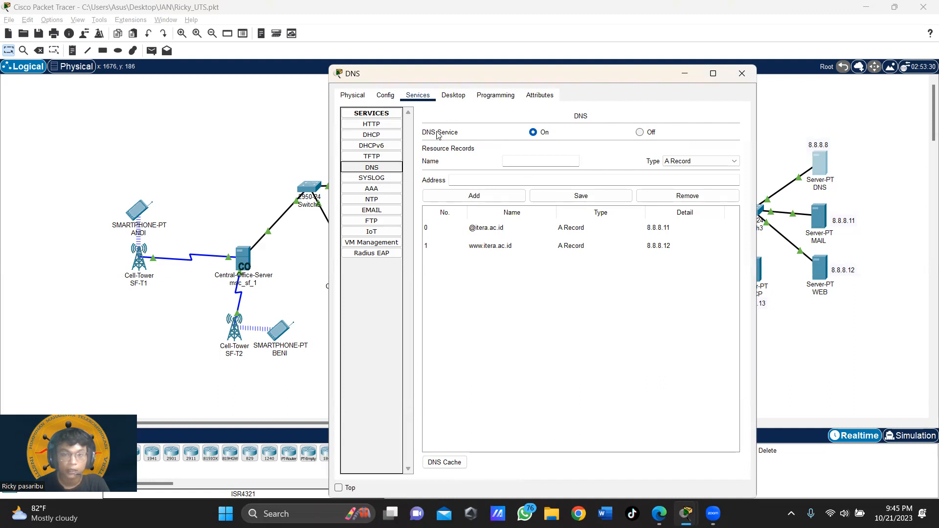
left_click(641, 133)
left_click(533, 133)
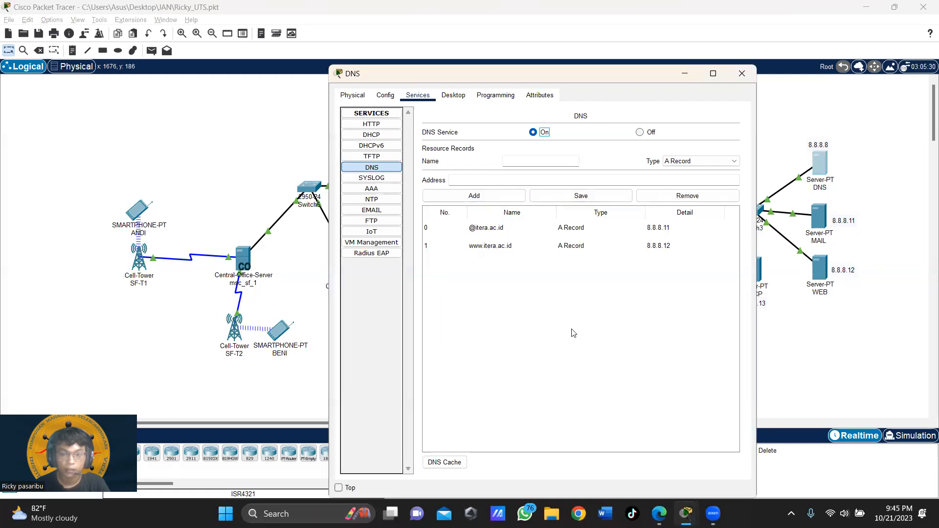
left_click(741, 73)
left_click(824, 222)
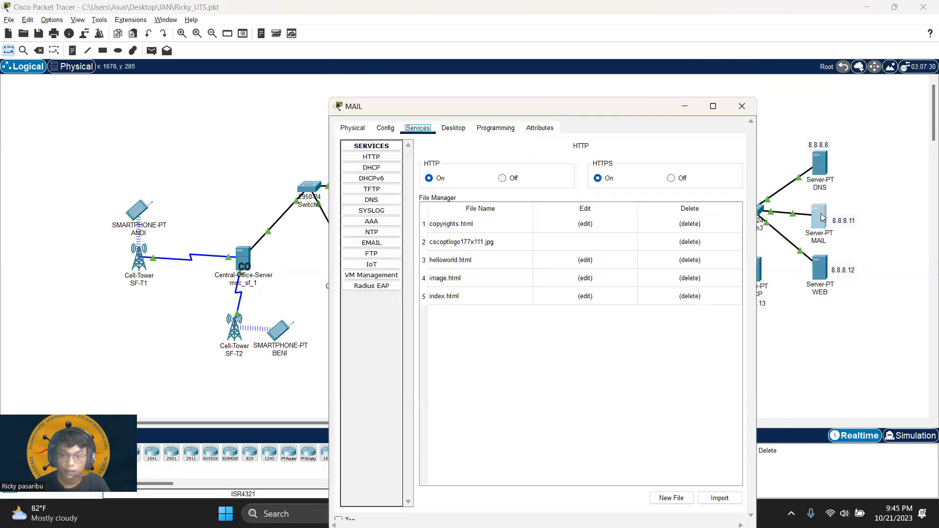
Step: Set the MAIL server's default gateway to 8.0.0.2 and enter its DNS server address
left_click(385, 128)
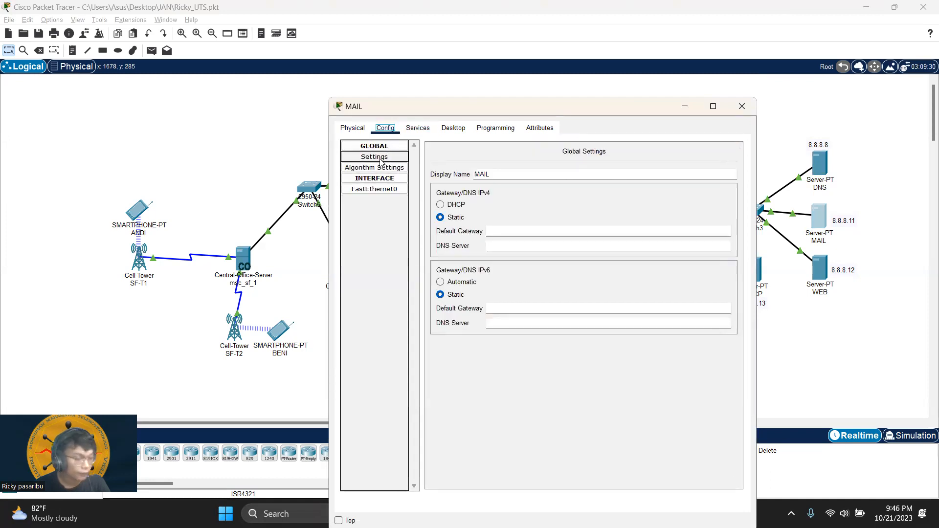
left_click(392, 158)
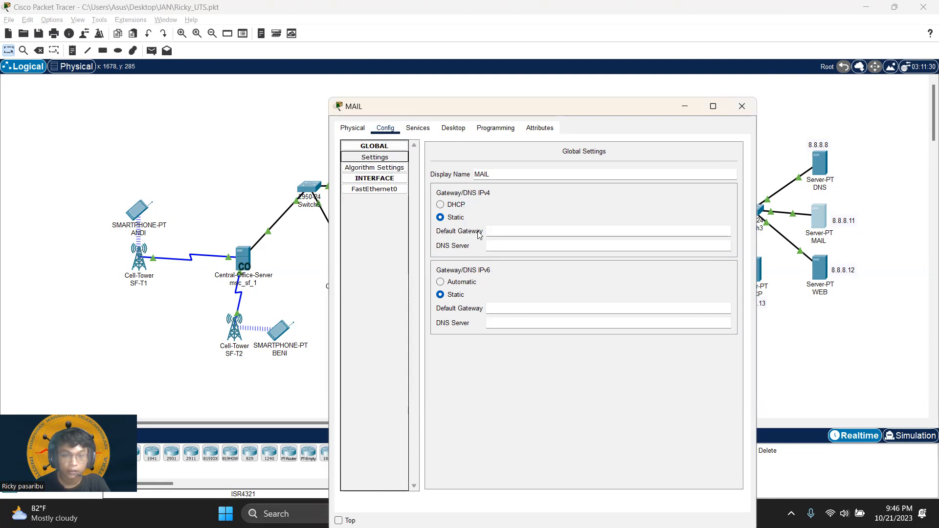
left_click(550, 233)
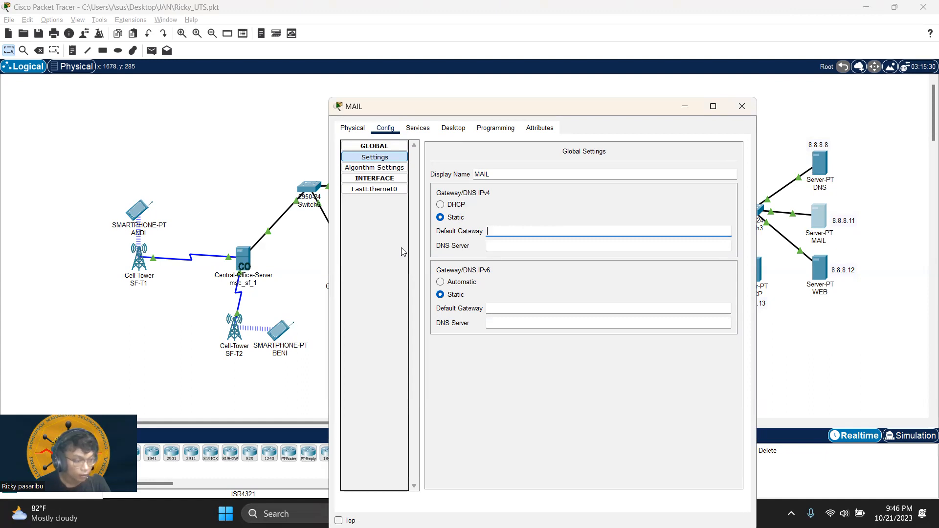
type(".")
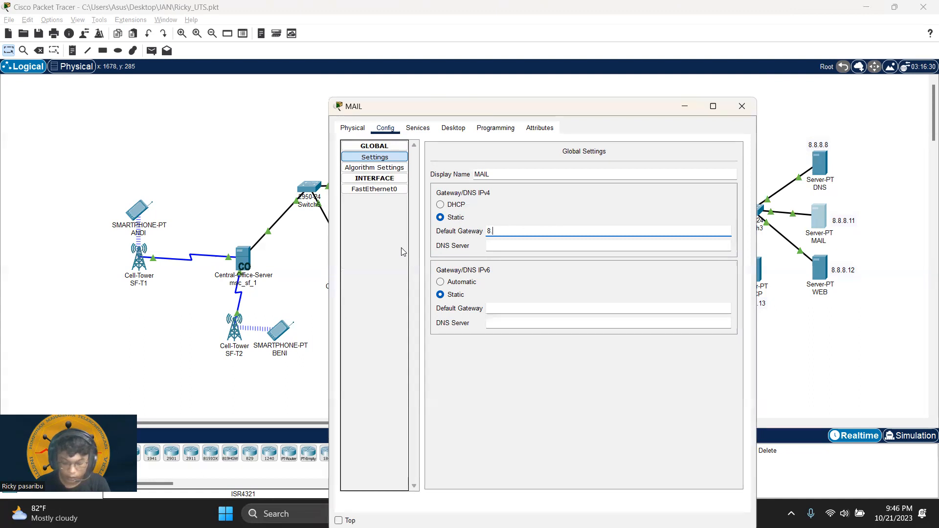
type("0.0.2")
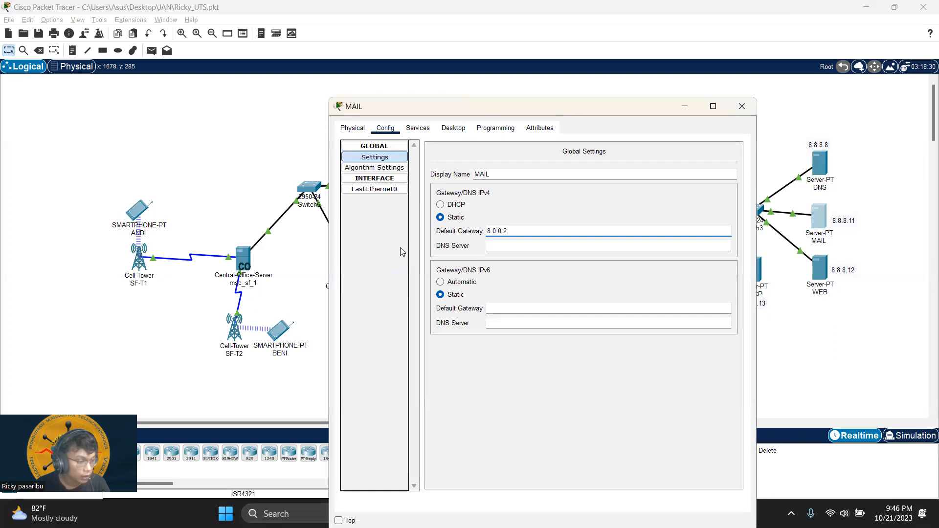
left_click(527, 247)
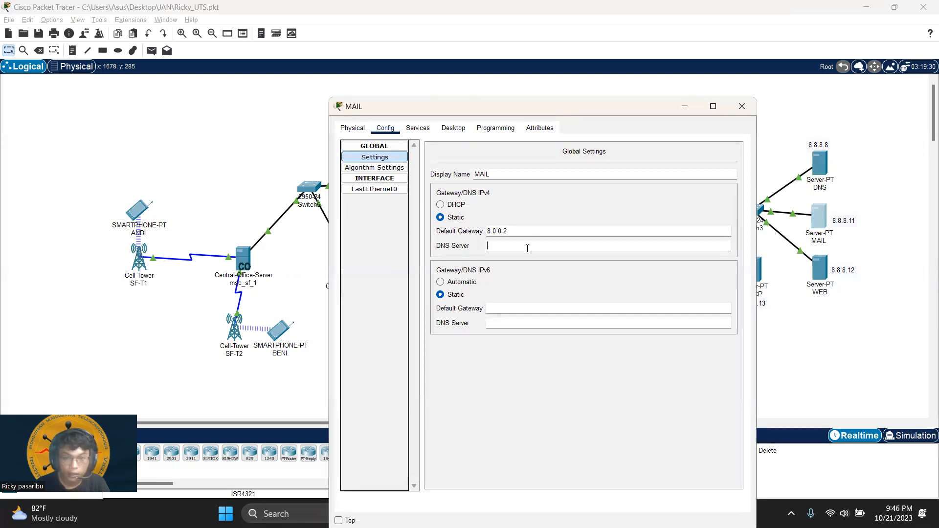
type("8.8.8.8")
Step: Give the MAIL server's FastEthernet0 IPv4 8.8.8.11 with mask 255.0.0.0
left_click(375, 189)
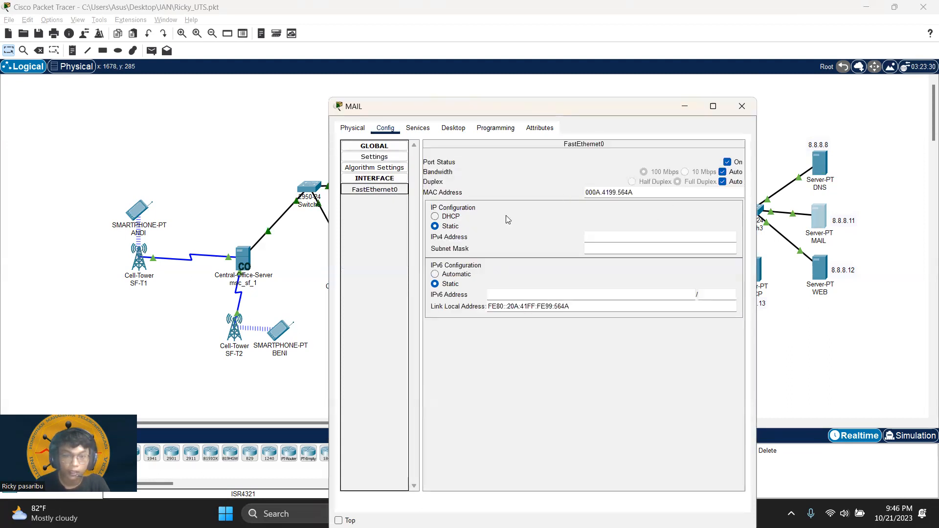
left_click(615, 238)
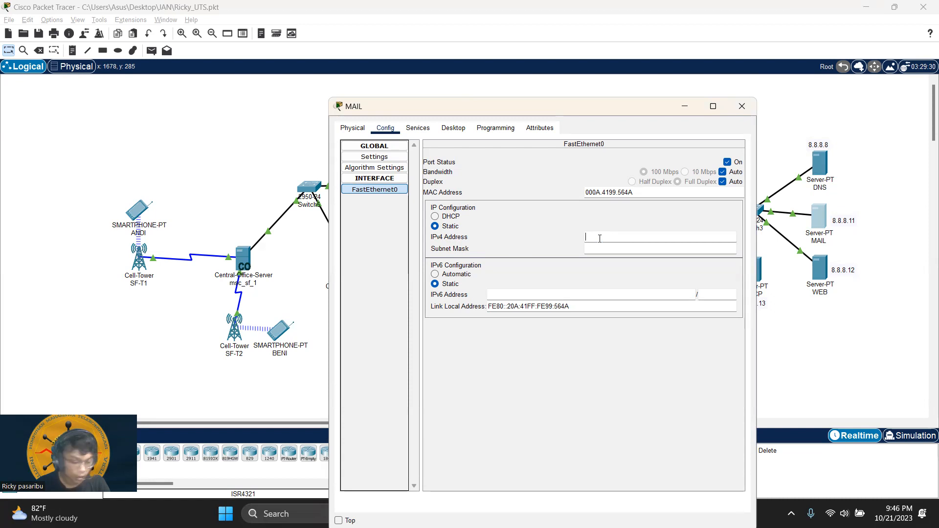
type("8.8.8")
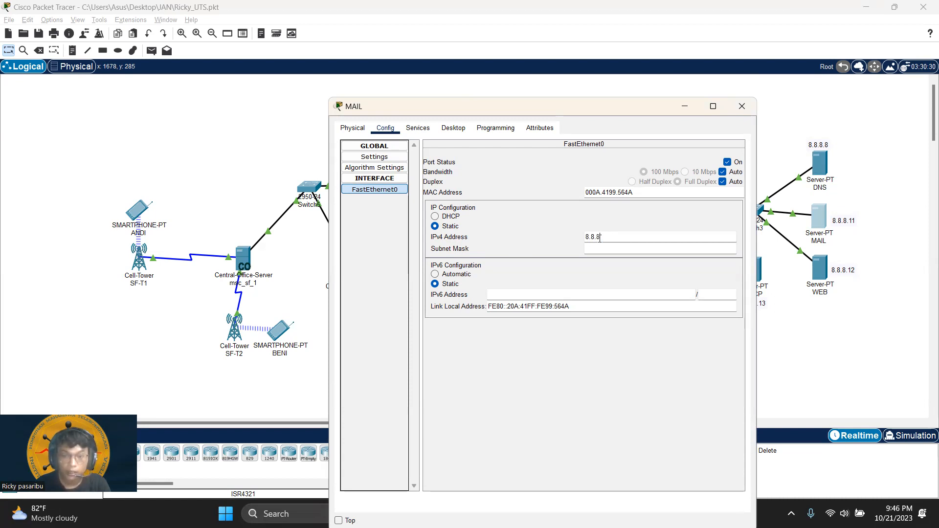
type(".11")
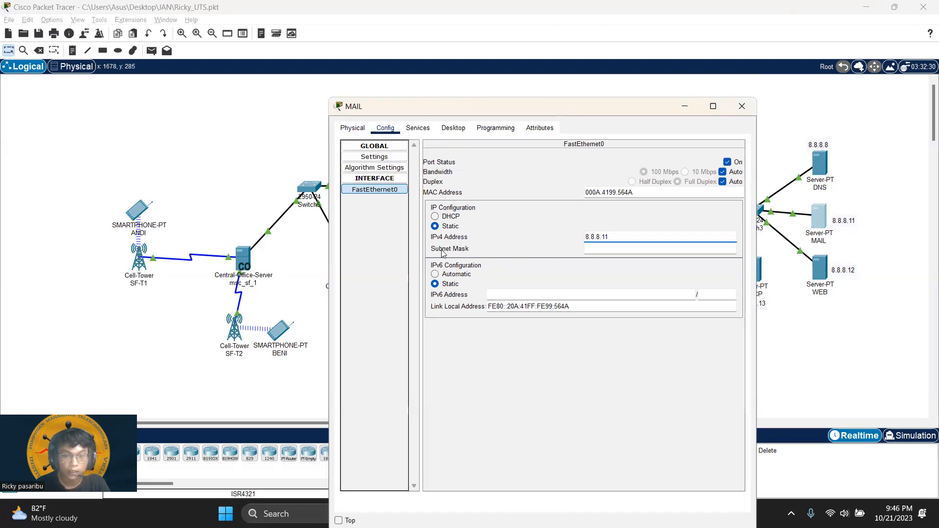
key("Tab")
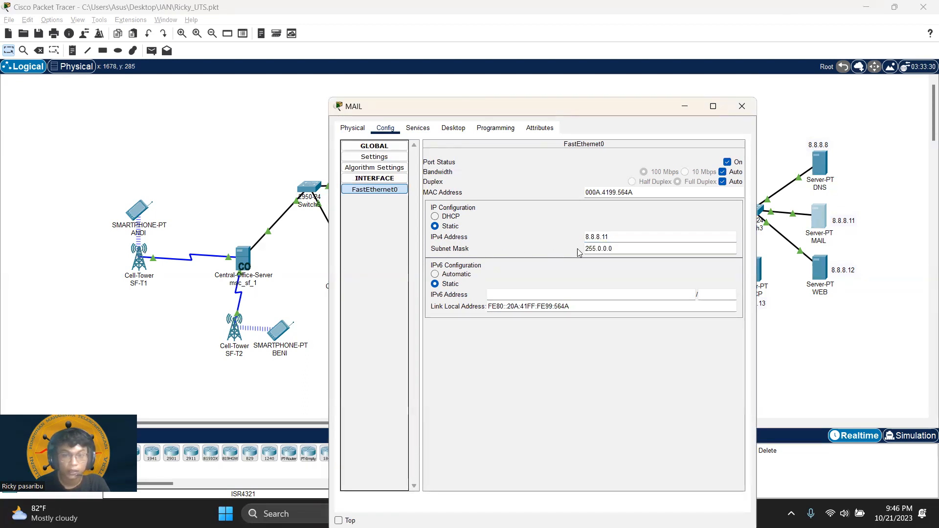
left_click(417, 129)
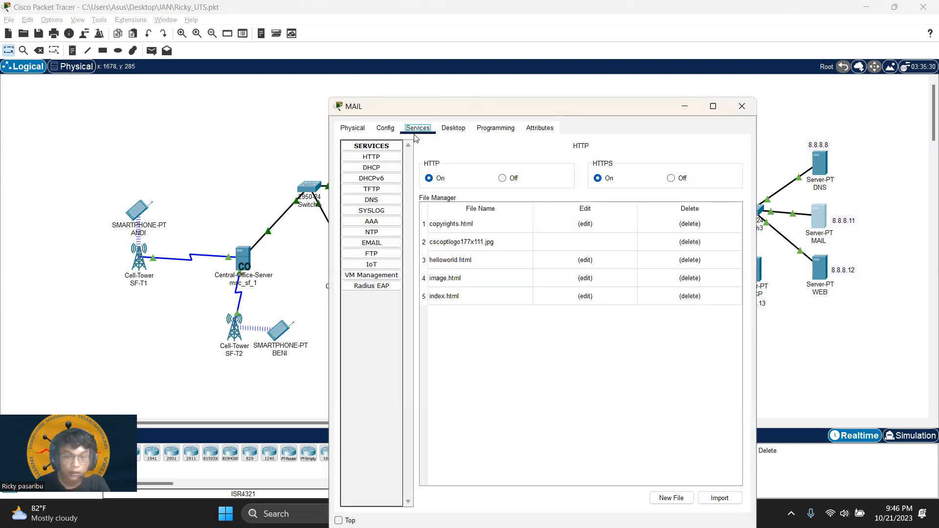
Step: Check the seven itera.ac.id mail accounts in the EMAIL service, then close the MAIL window
left_click(387, 244)
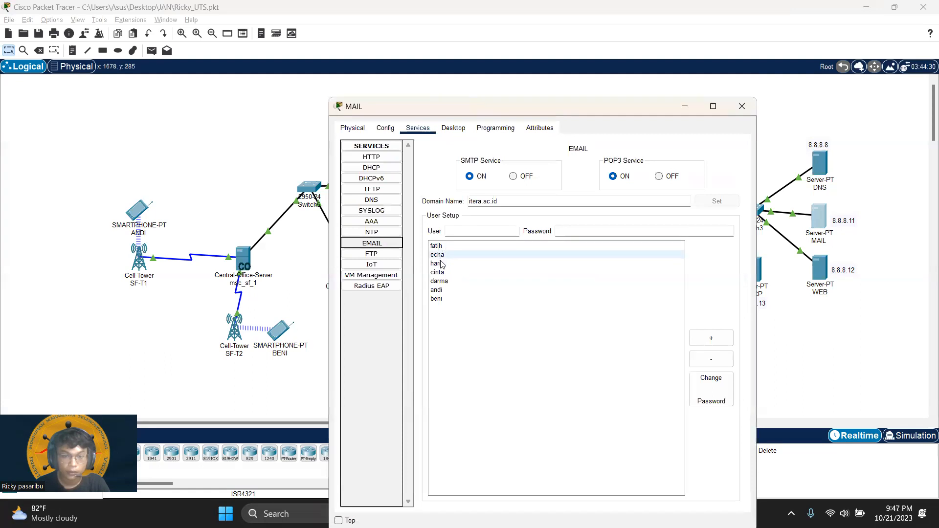
left_click(466, 245)
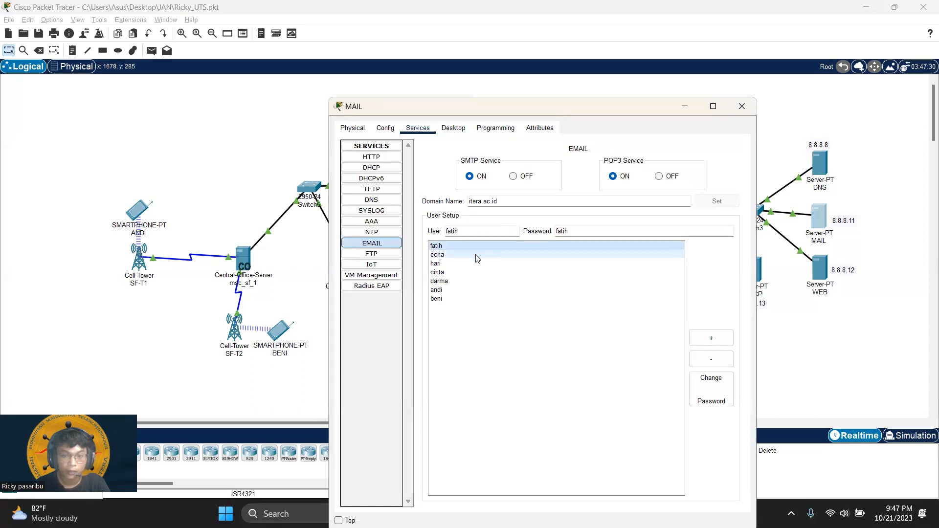
left_click(455, 254)
left_click(448, 247)
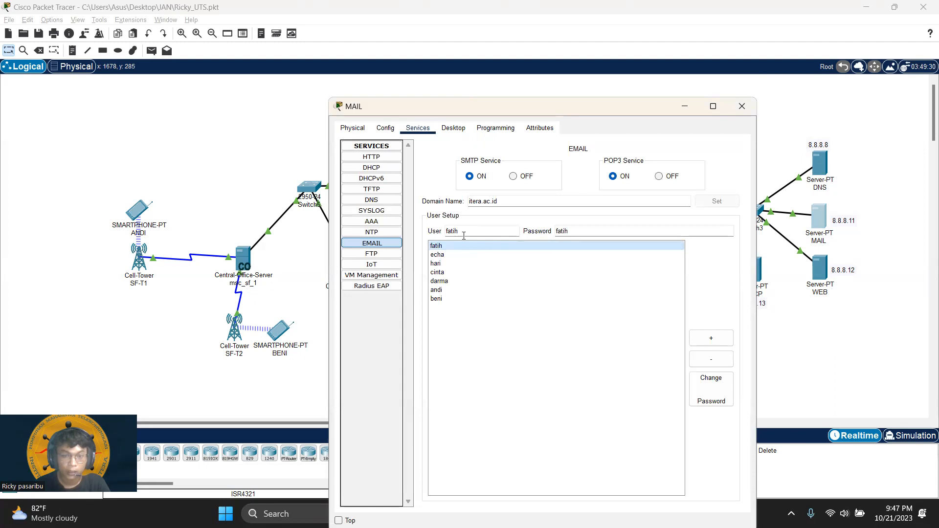
left_click(450, 254)
left_click(454, 246)
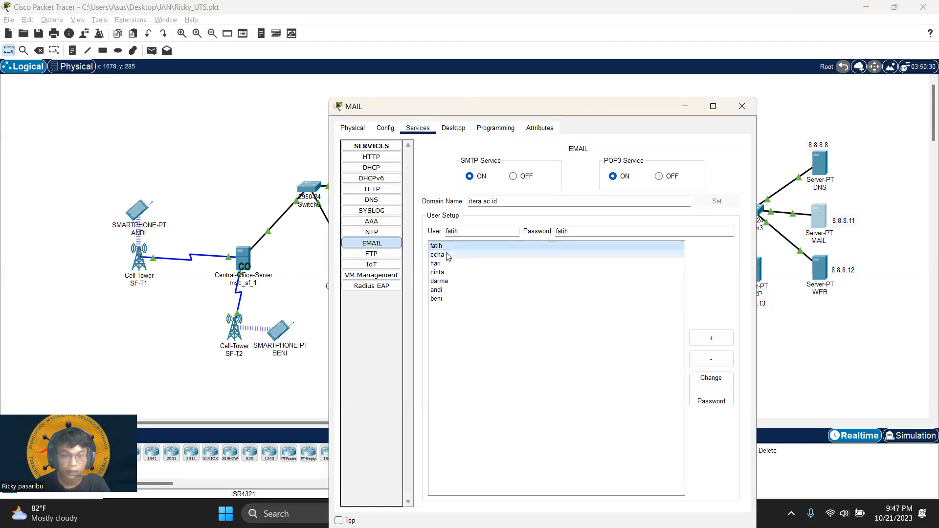
left_click(447, 256)
left_click(447, 264)
left_click(447, 280)
left_click(448, 270)
left_click(449, 281)
left_click(450, 290)
left_click(470, 298)
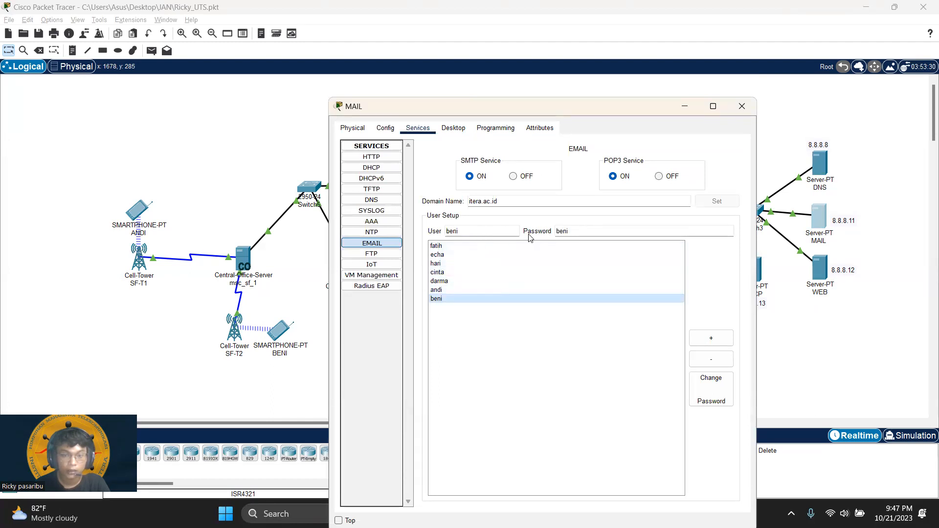
left_click(448, 246)
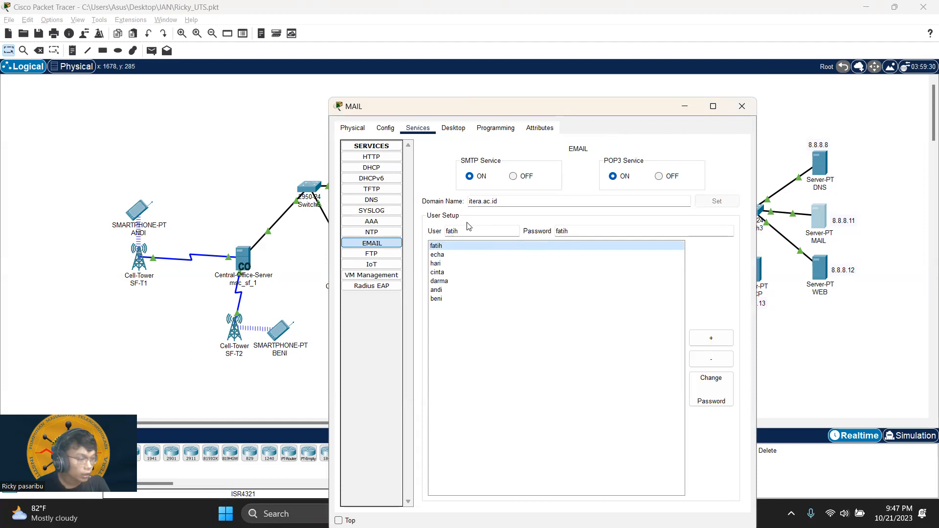
left_click(749, 111)
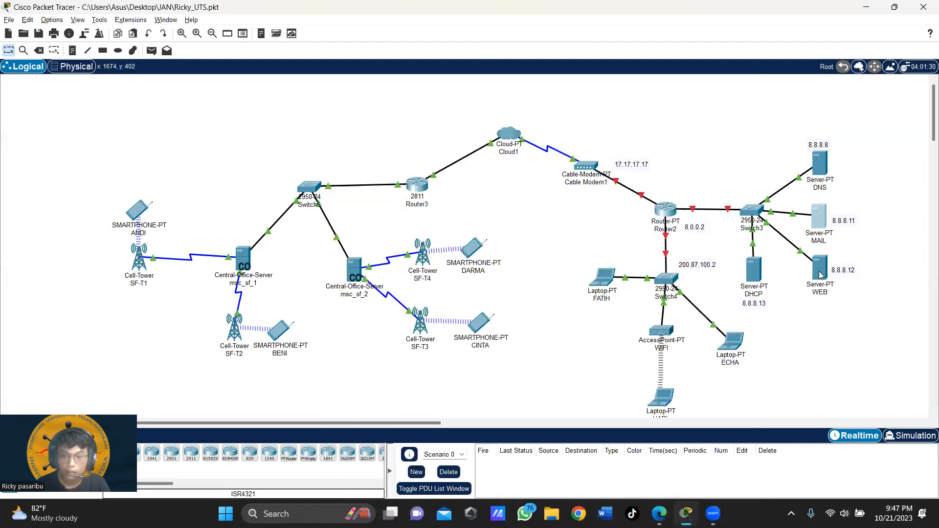
Step: Give the WEB server default gateway 8.0.0.2 and DNS server 8.8.8.8
left_click(821, 275)
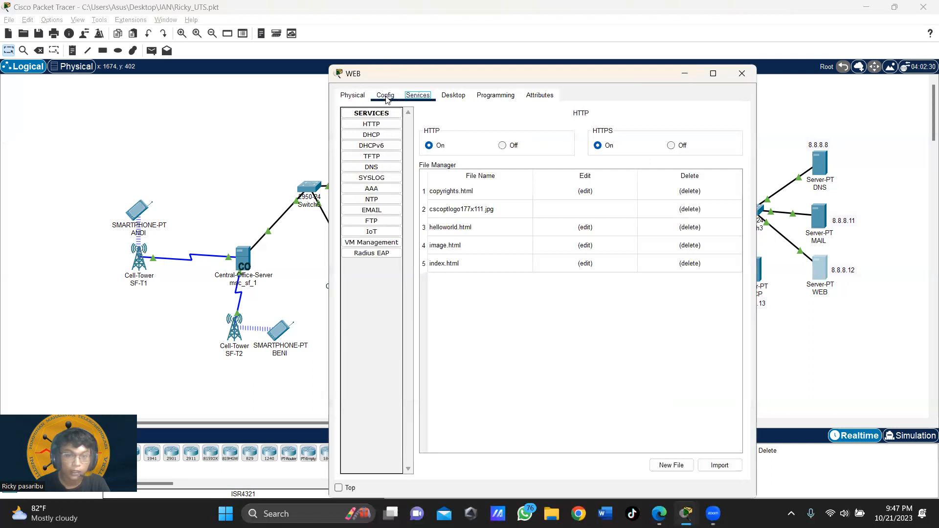
left_click(387, 98)
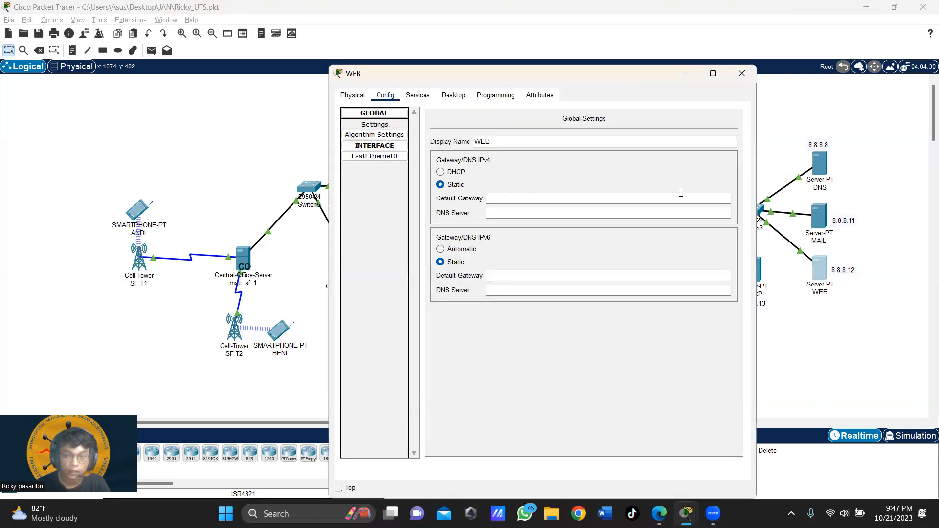
left_click(506, 196)
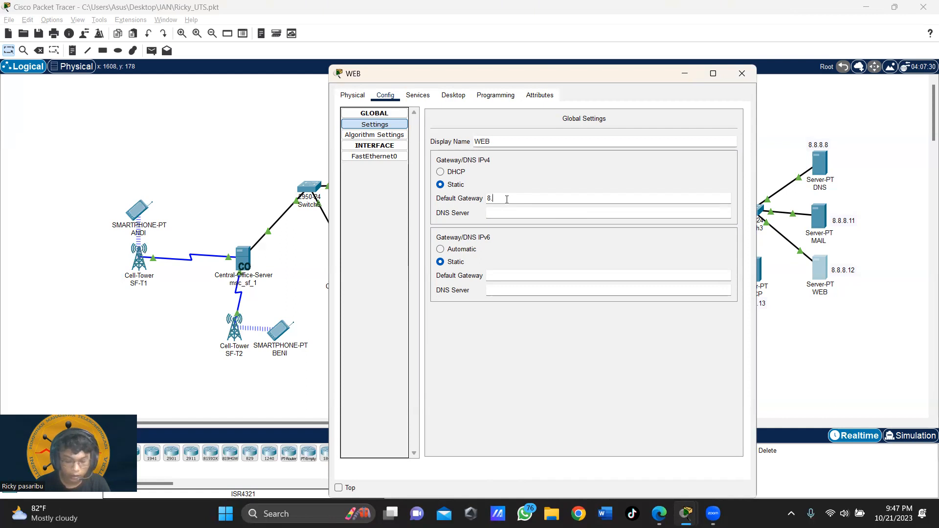
type("8.8.")
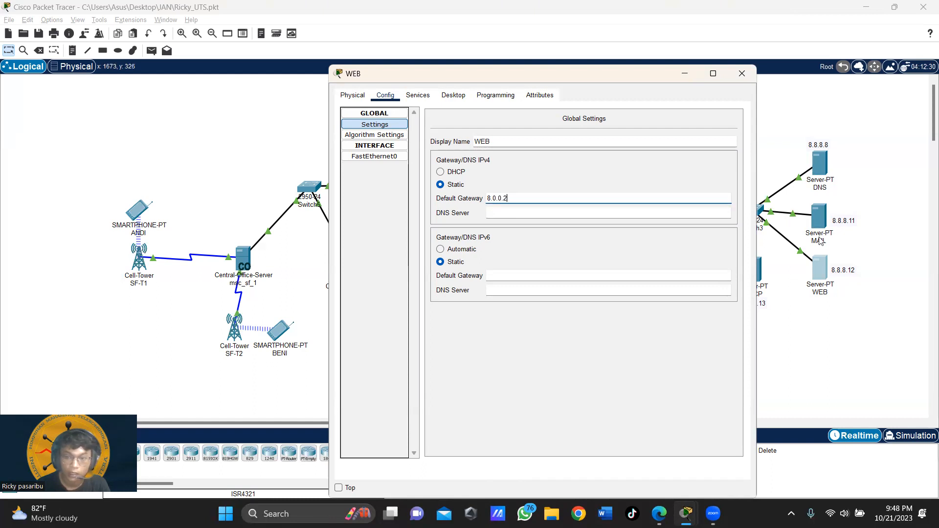
left_click(500, 215)
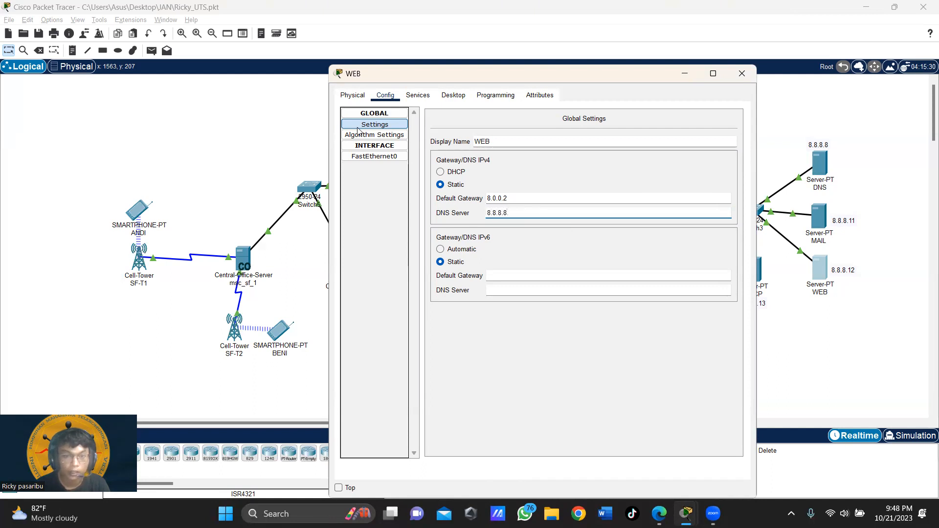
left_click(377, 157)
left_click(614, 204)
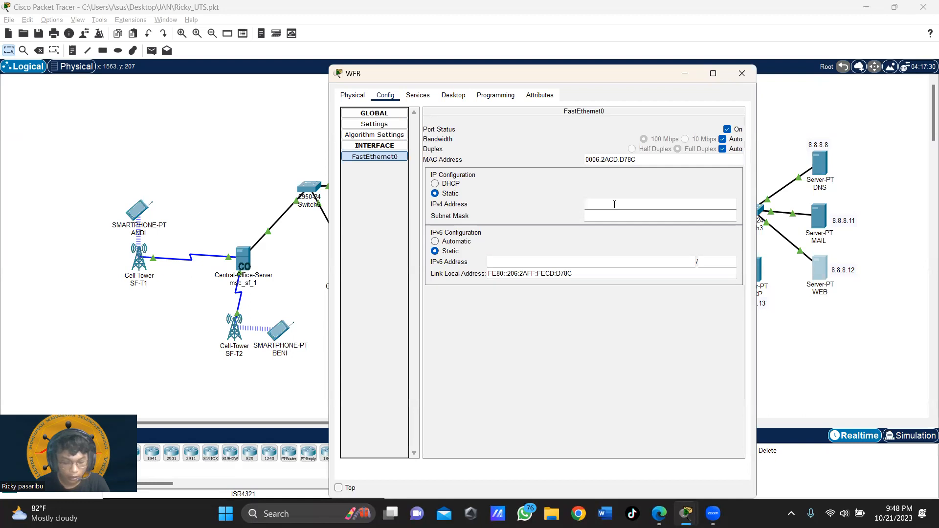
Step: Assign the WEB server's FastEthernet0 IPv4 8.8.8.12 with mask 255.0.0.0, then show its services
type("8.8.8.")
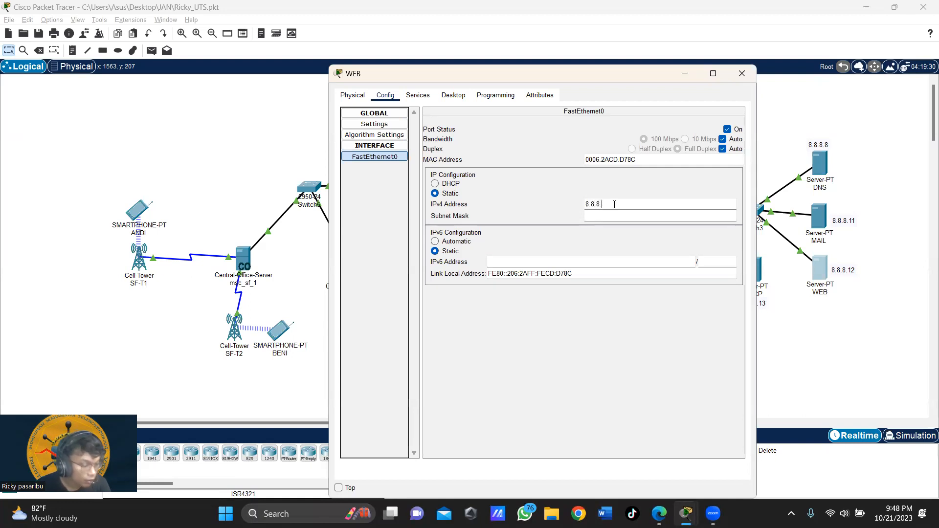
type("8")
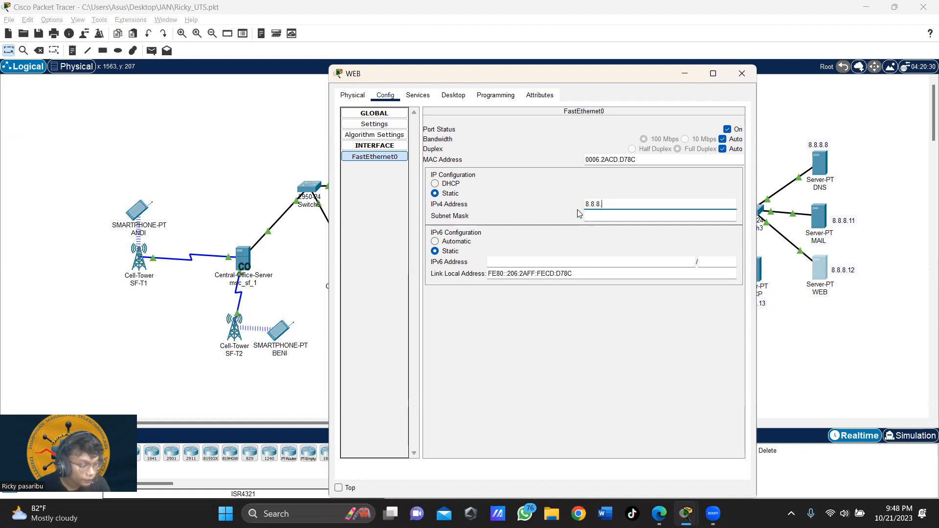
type(".12")
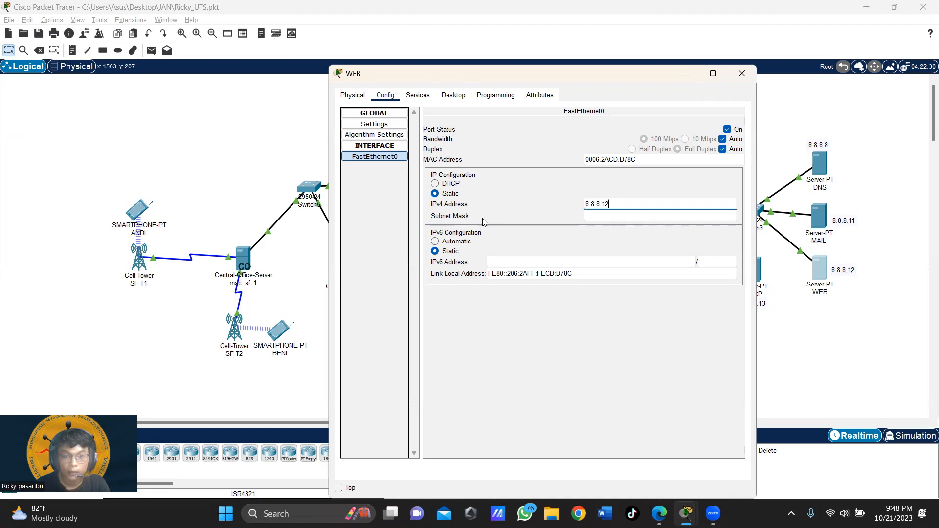
key("Tab")
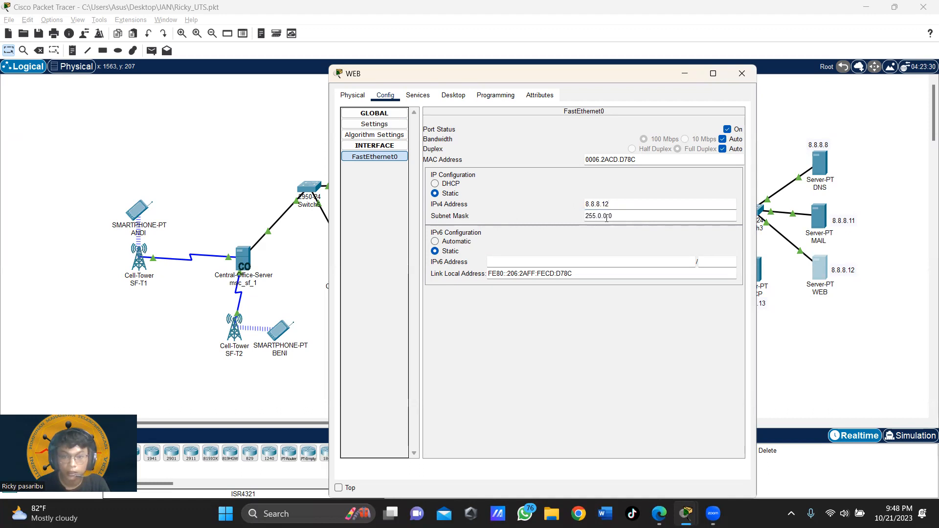
left_click(413, 98)
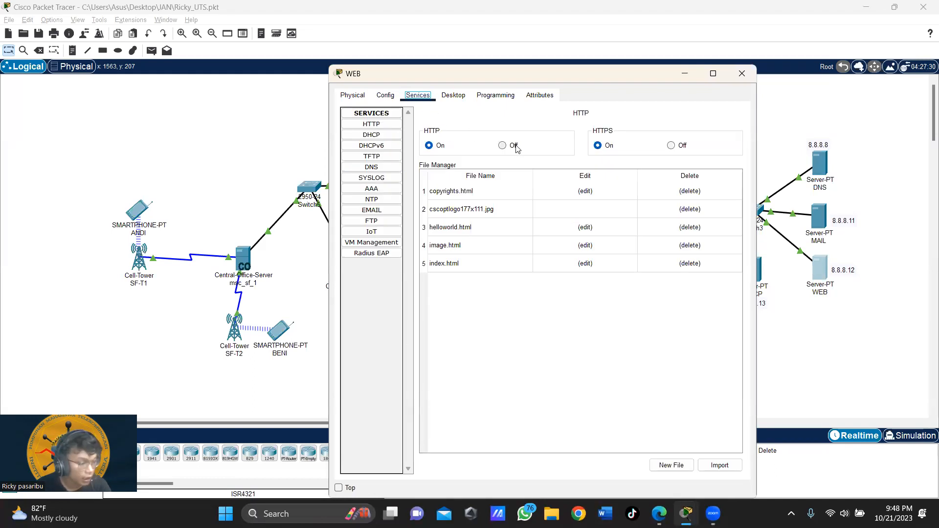
Step: Open index.html from the HTTP File Manager for editing
left_click(386, 125)
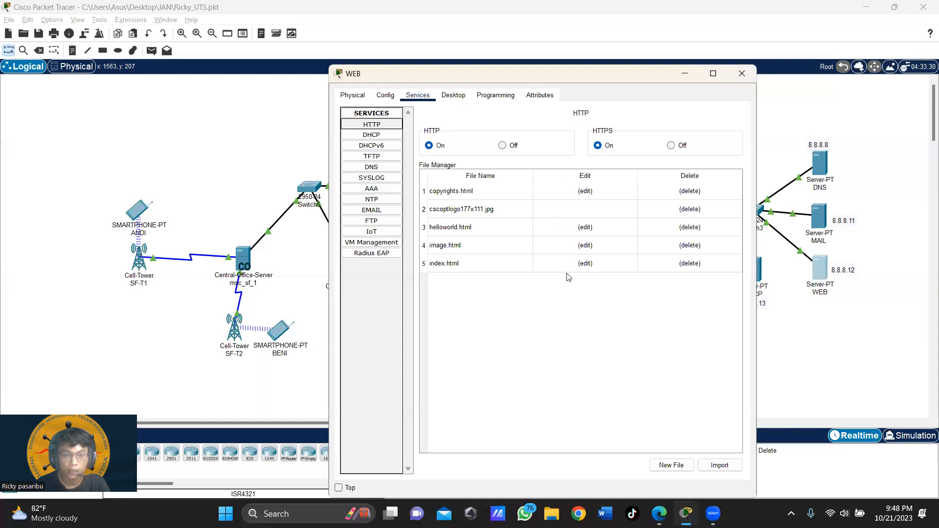
left_click(586, 264)
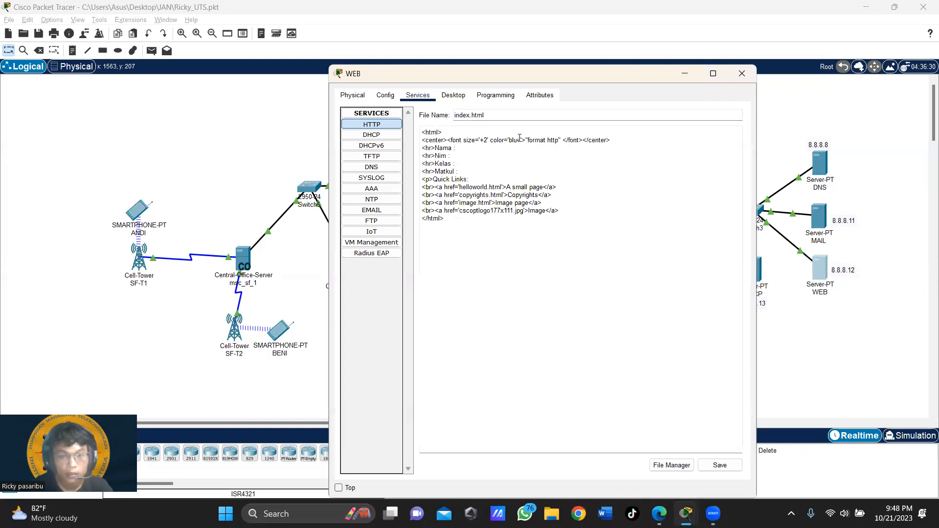
Step: Replace the 'format http' heading in index.html with 'UTS Jaringan Akses Nirkabel'
left_click_drag(509, 141, 562, 142)
left_click(537, 144)
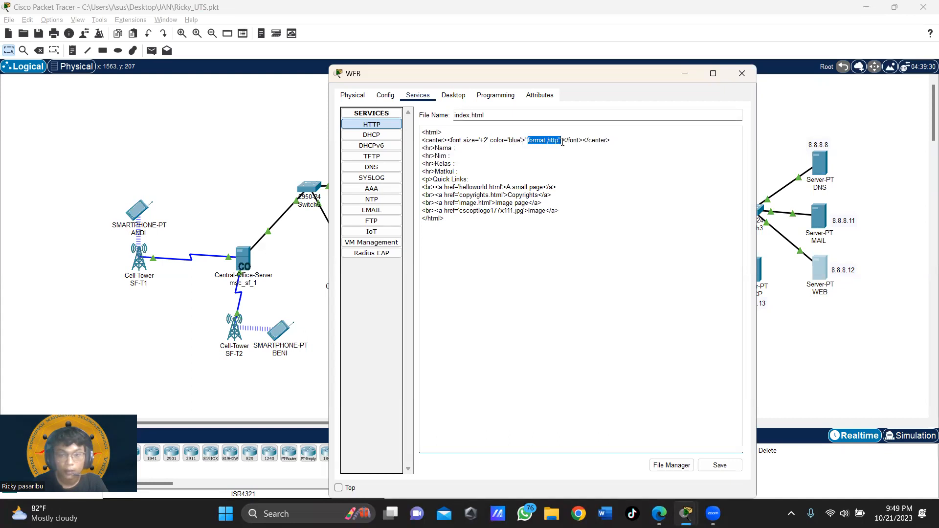
key("BackSpace")
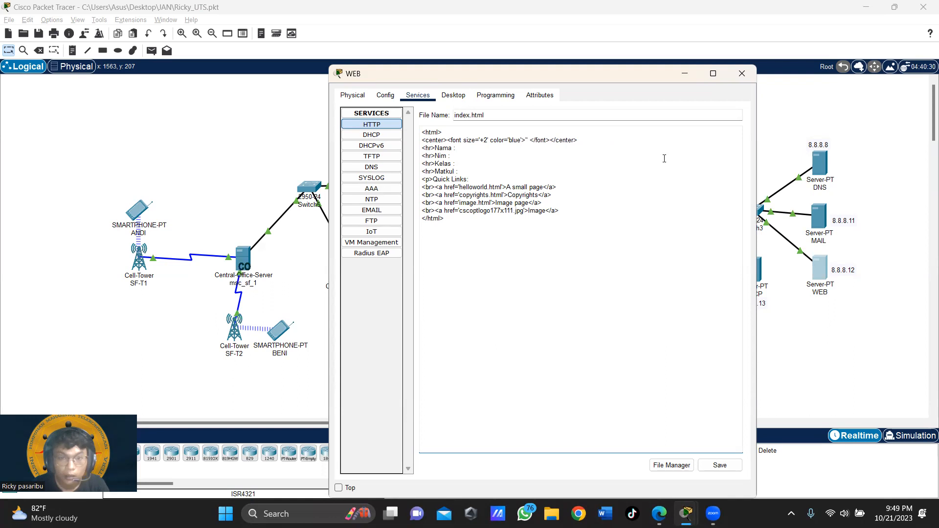
type("u")
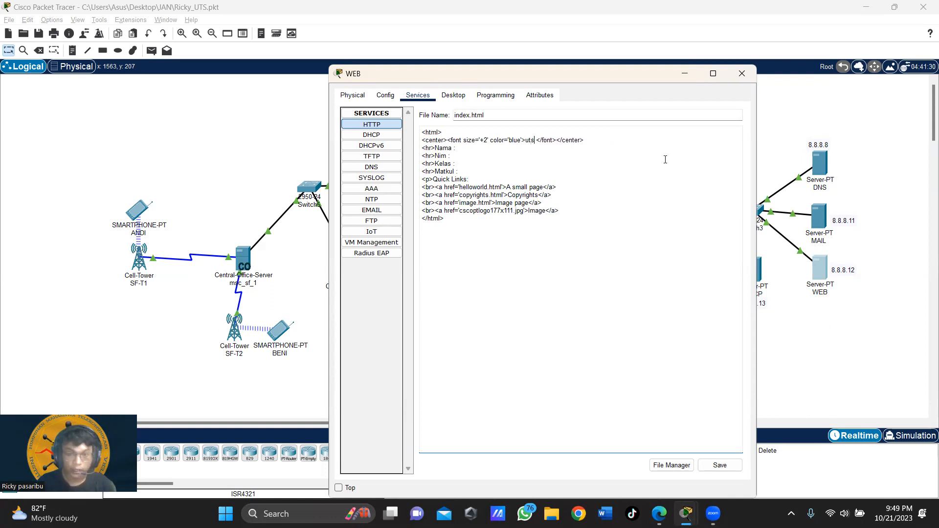
key("BackSpace")
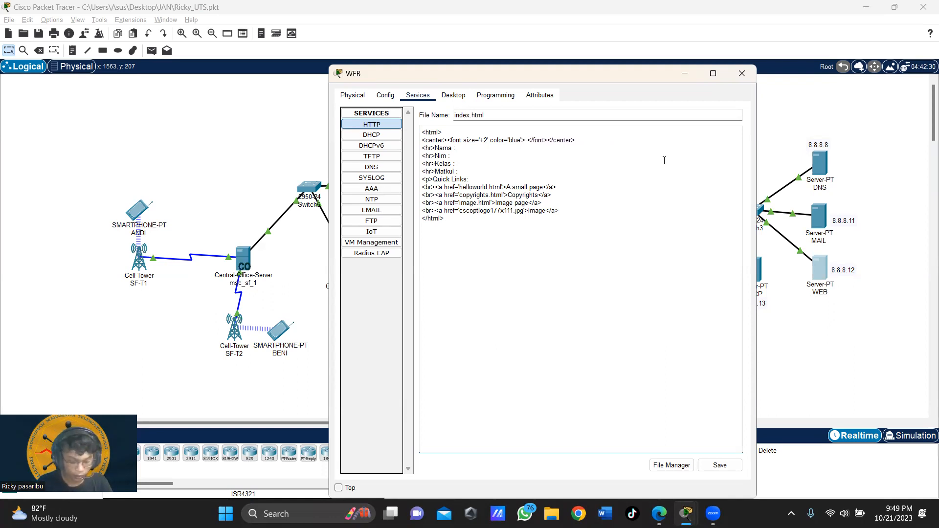
type("UTS J")
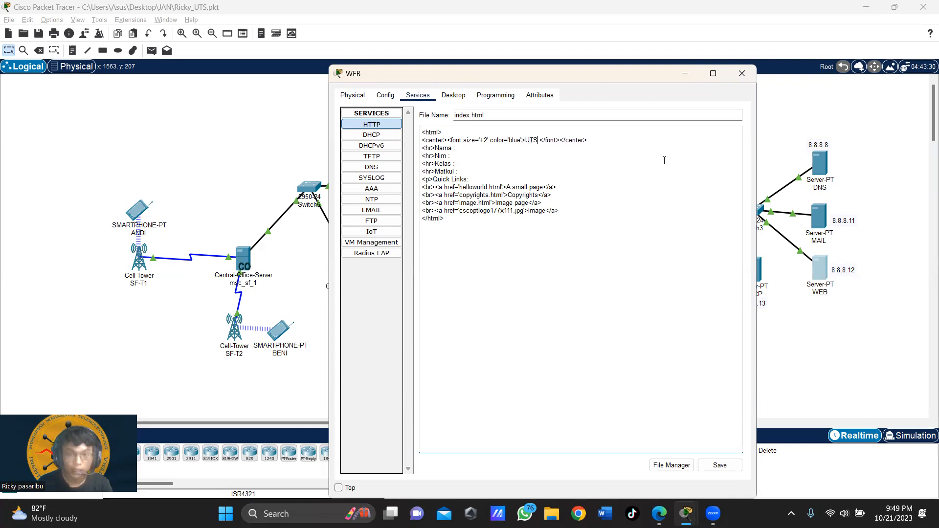
type("aringan")
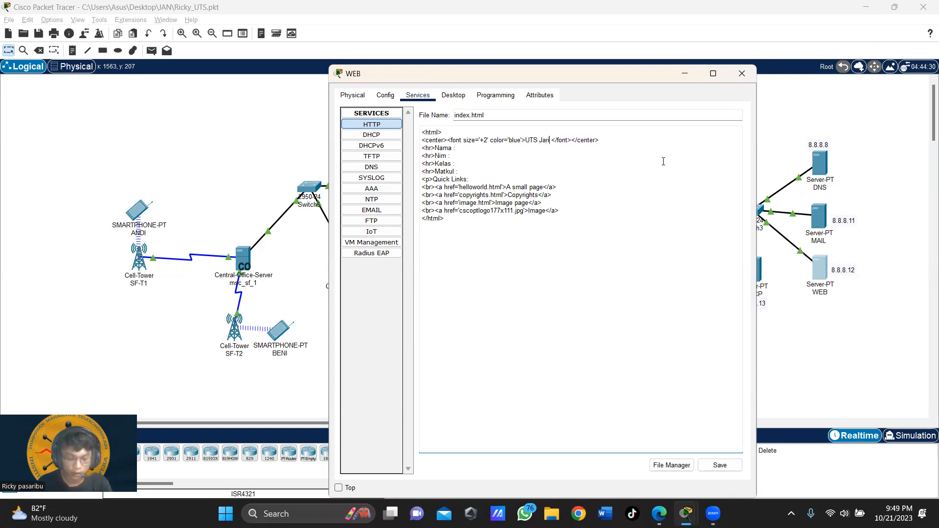
type(" Akses Nirkabel")
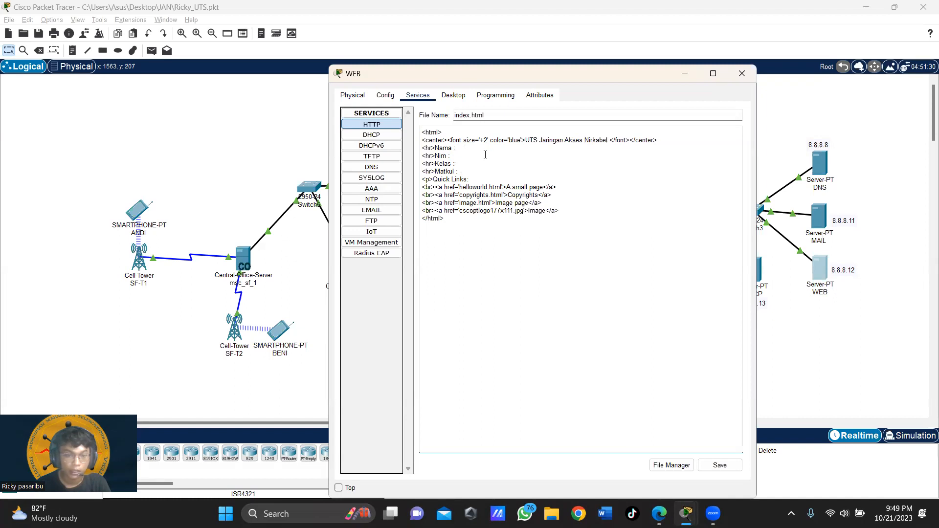
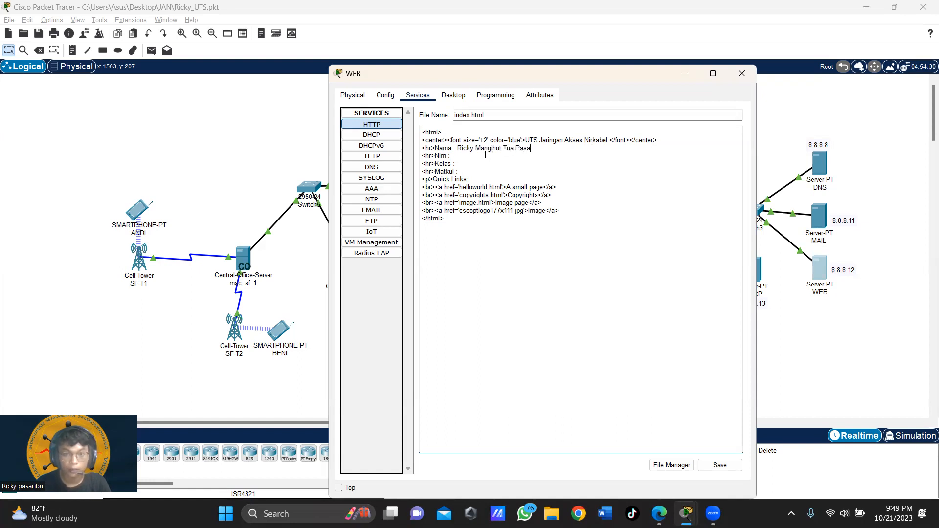
Step: Fill in the student's name and NIM, Kelas RA, Matkul Jaringan Akses Nirkabel, then save and close
left_click(472, 161)
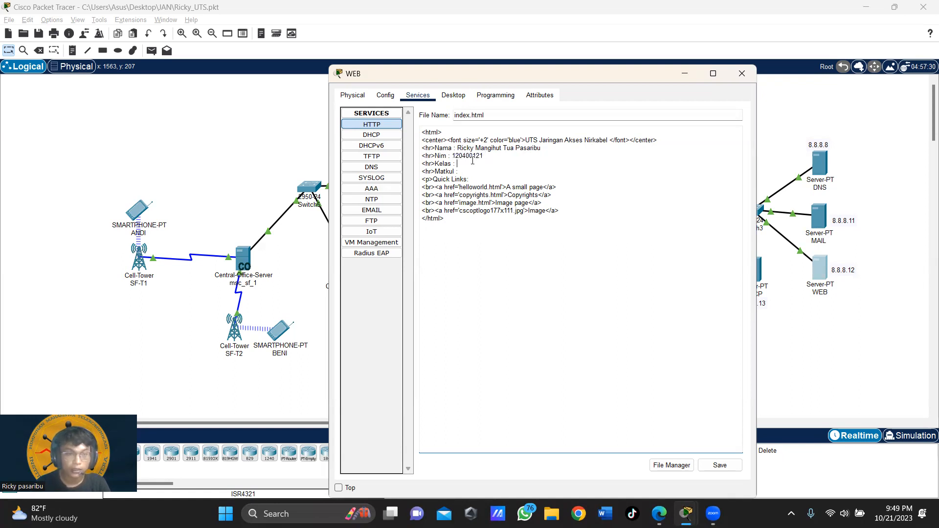
type("RA")
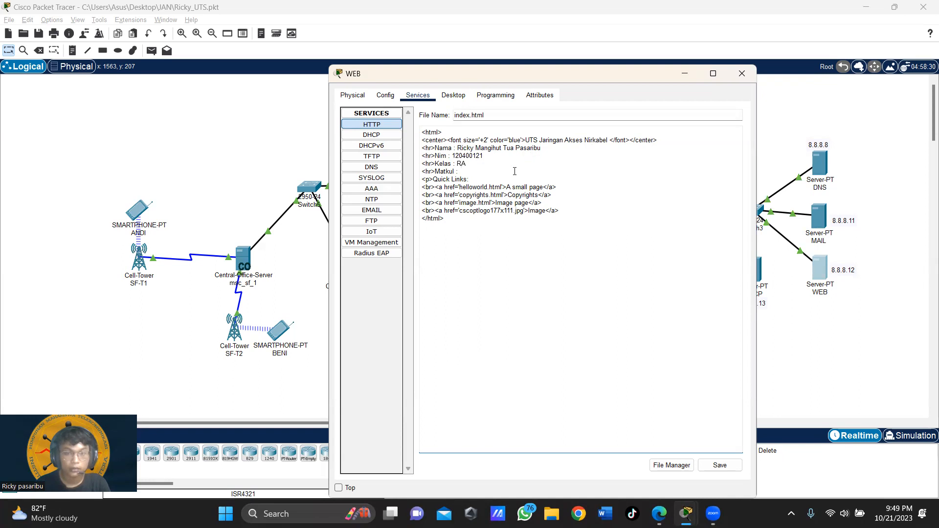
left_click(454, 168)
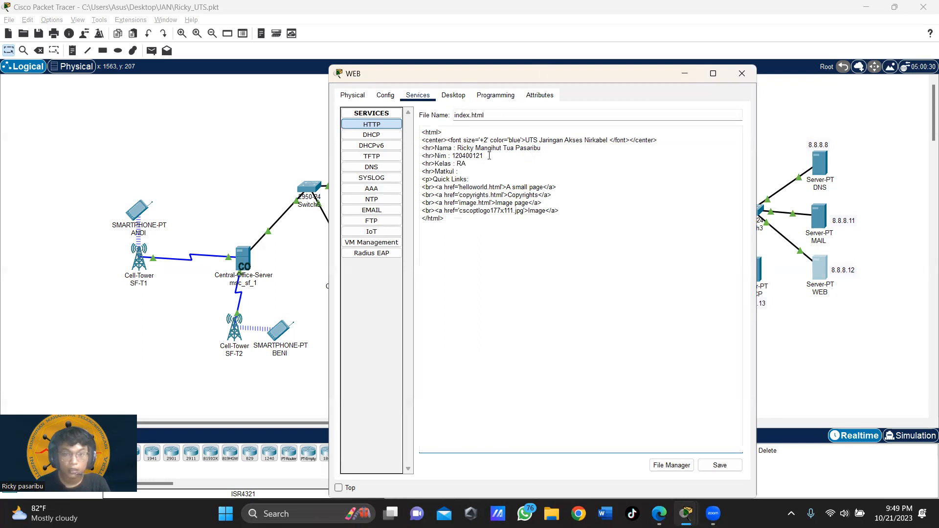
type("Jaringan Ak")
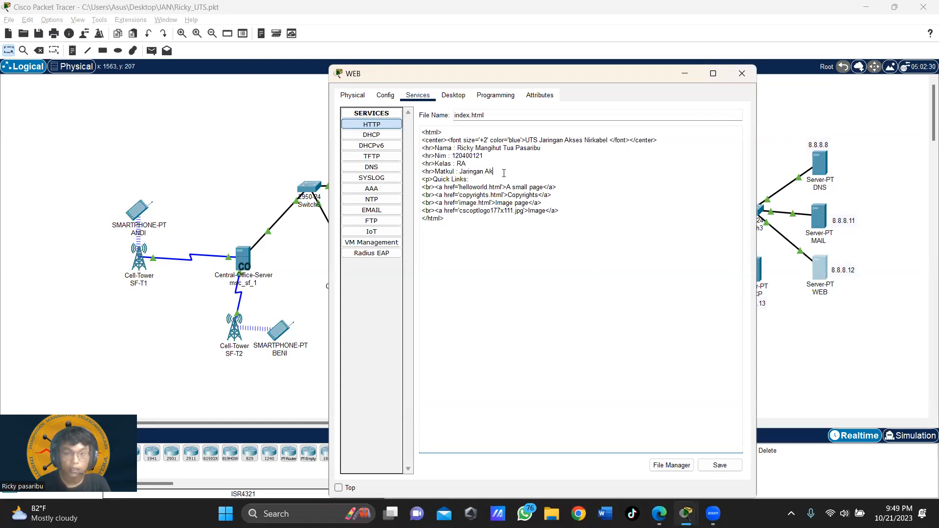
type("ses Nirkabel")
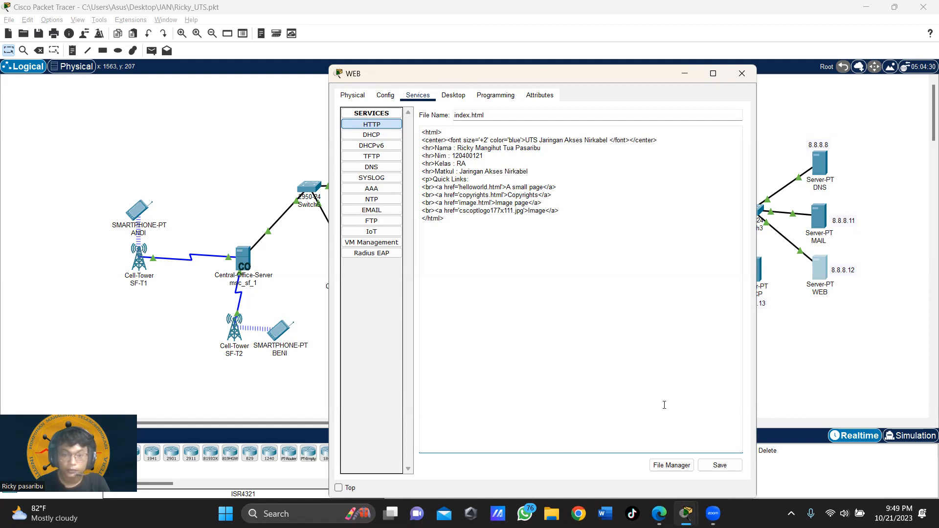
left_click(719, 467)
left_click(561, 304)
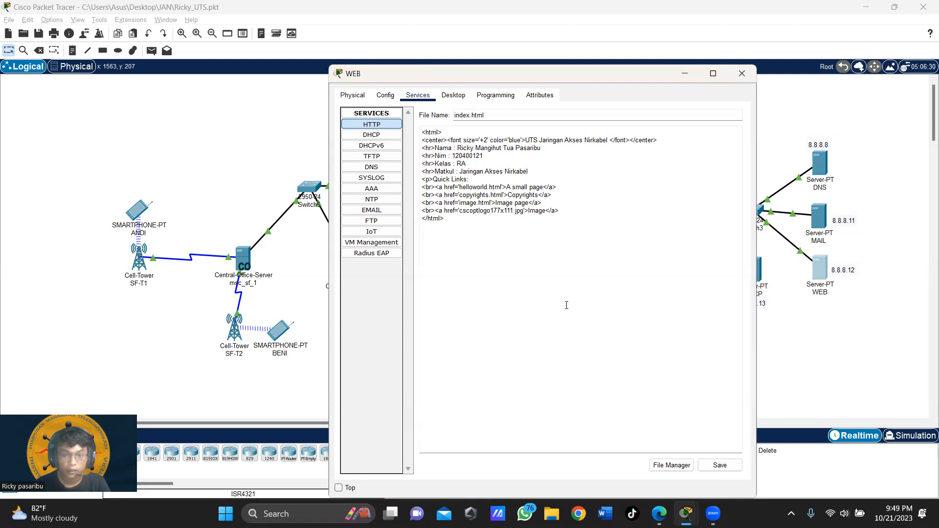
left_click(742, 74)
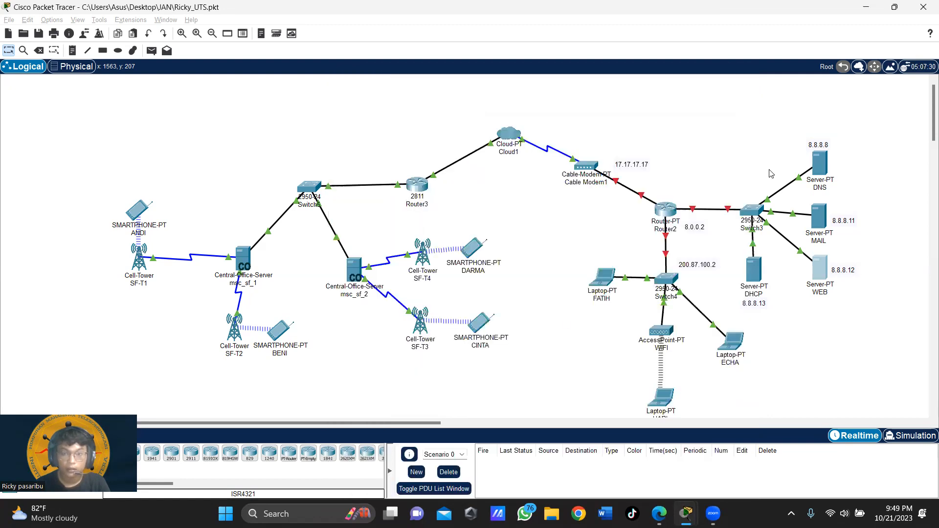
Step: Set the DHCP server's default gateway to 8.0.0.2 and DNS server to 8.8.8.8
left_click(753, 269)
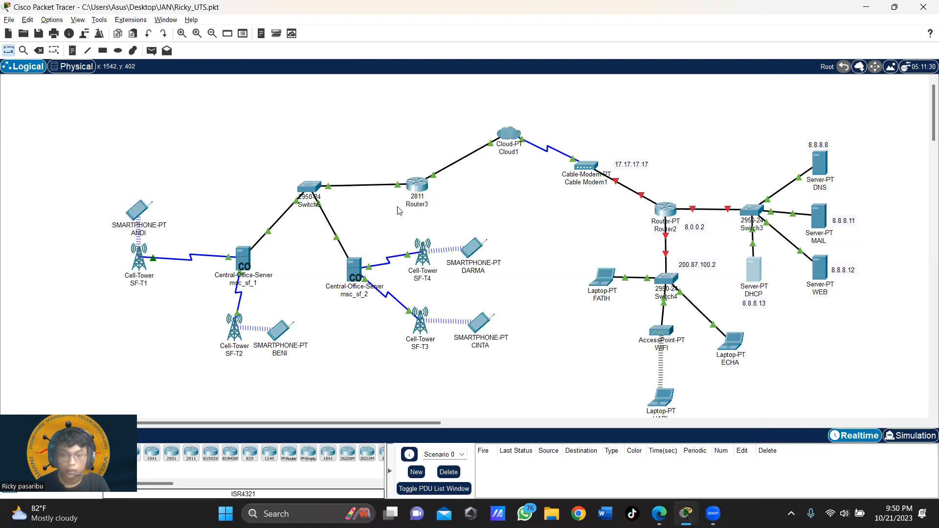
left_click(391, 129)
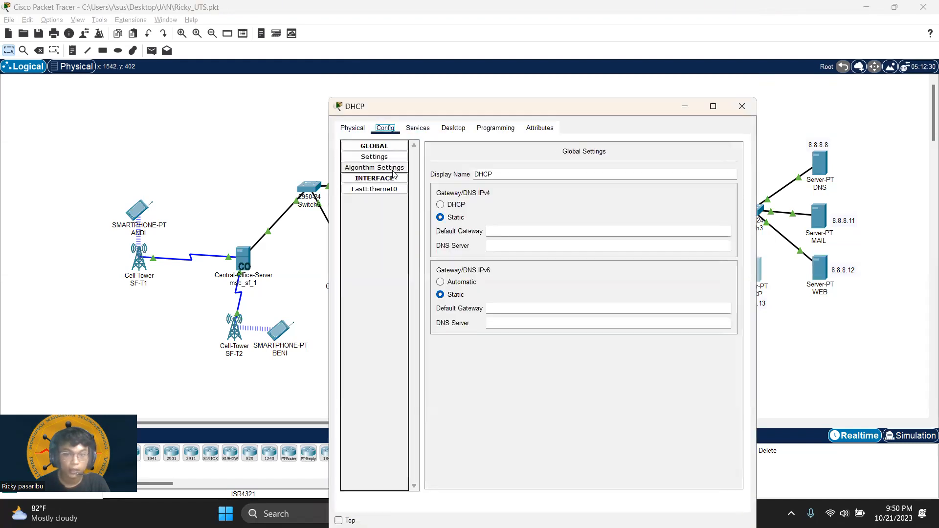
left_click(374, 157)
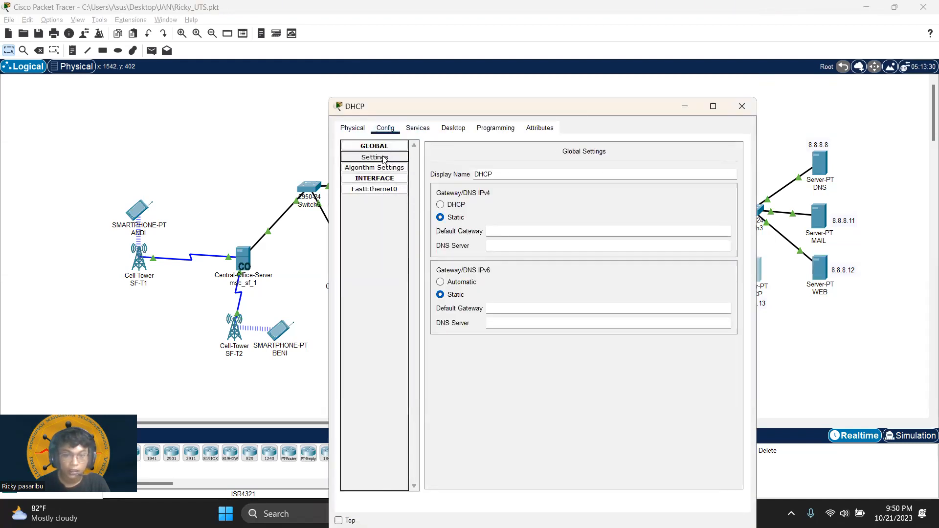
left_click(504, 230)
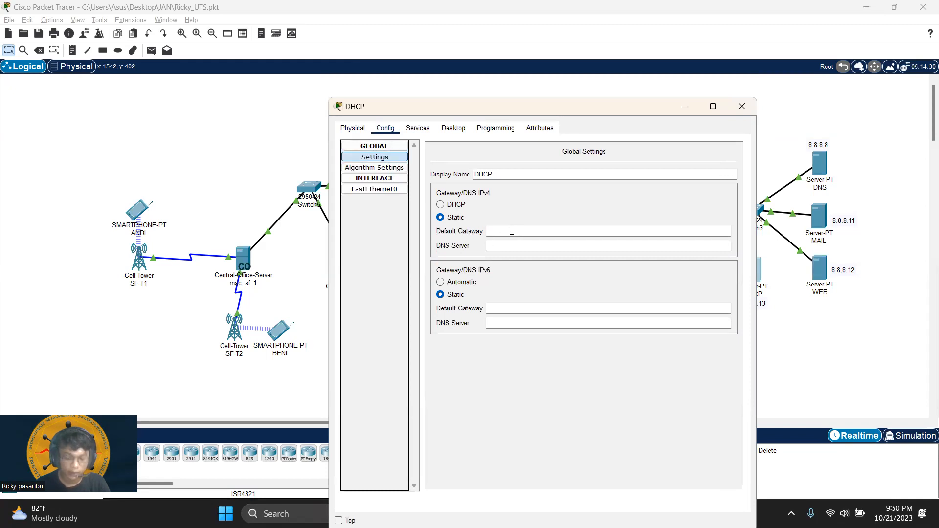
type("8.0.0.2")
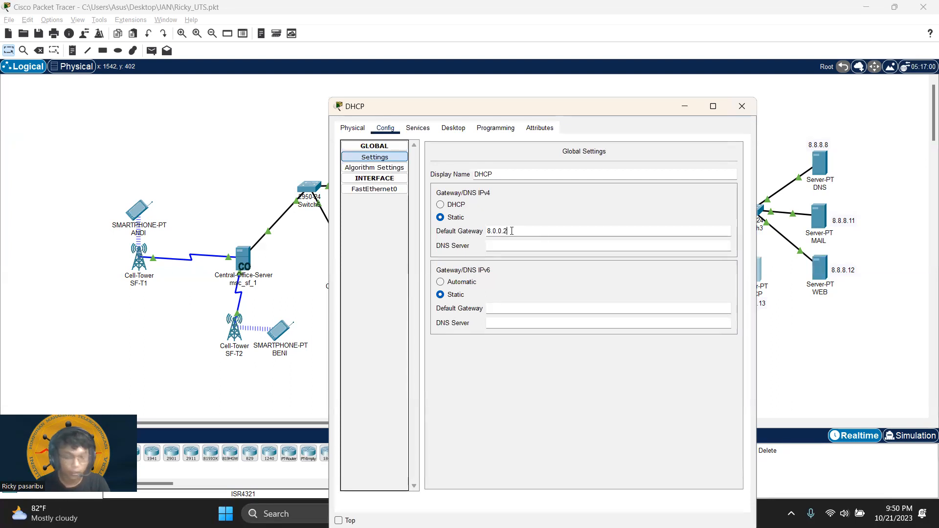
key("Tab")
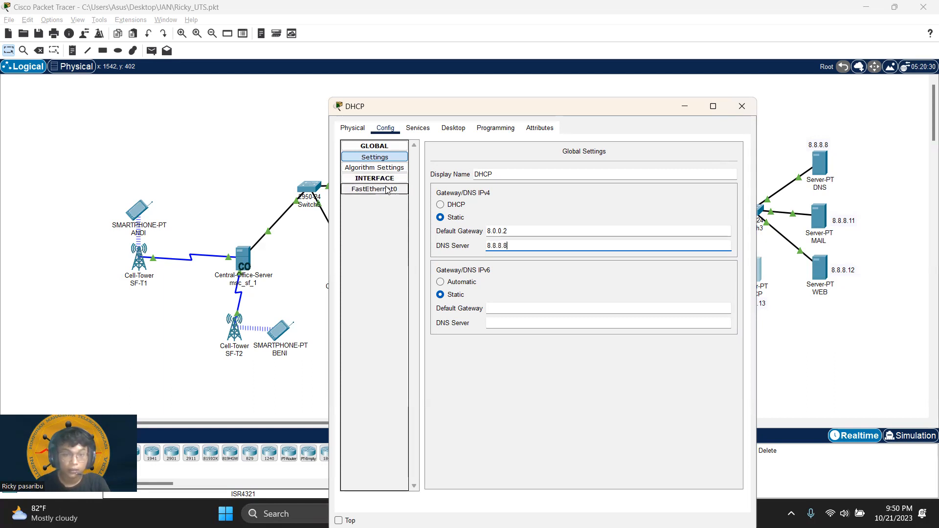
key("BackSpace")
type("8")
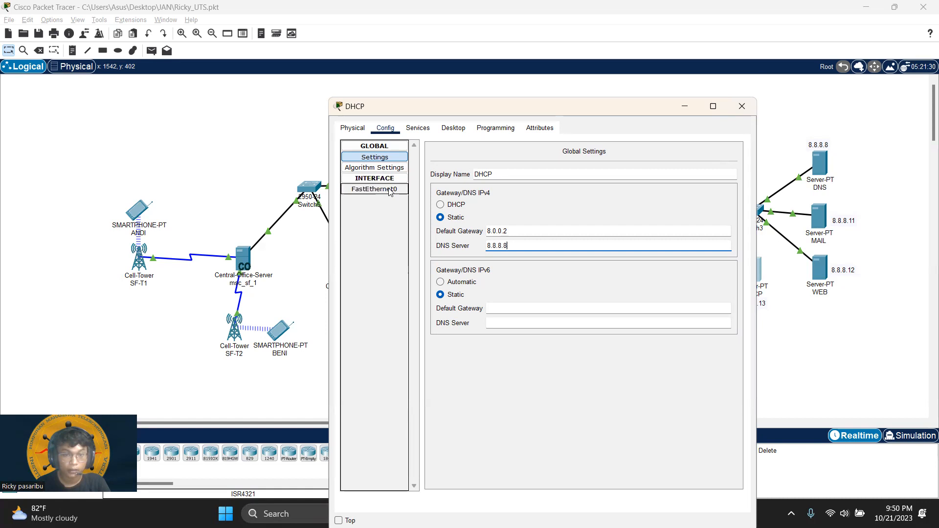
left_click(390, 191)
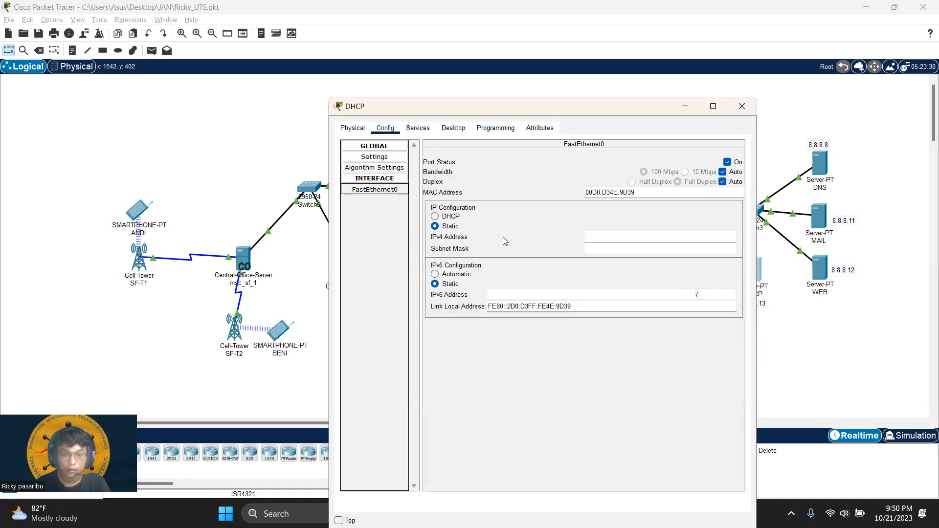
Step: Give the DHCP server's FastEthernet0 address 8.8.8.13 and toggle its port status and bandwidth
left_click(622, 238)
type("8")
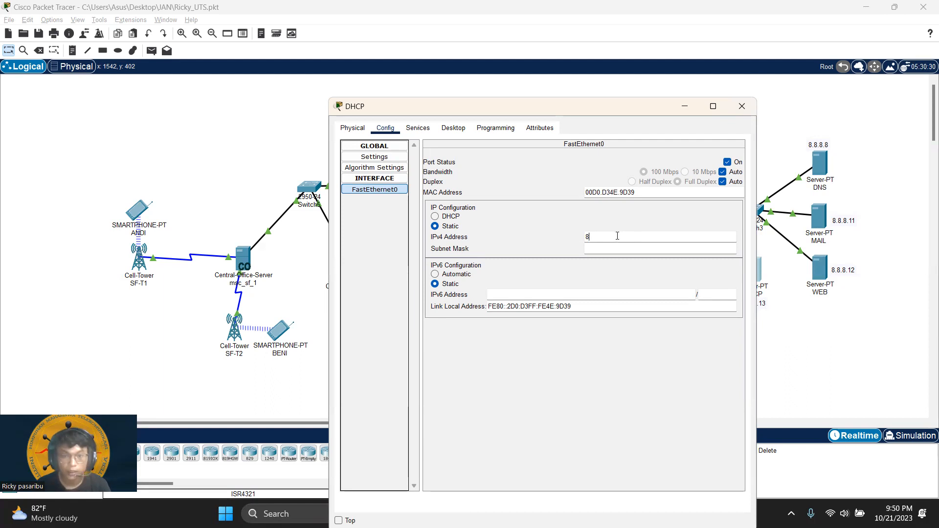
type(".8.13")
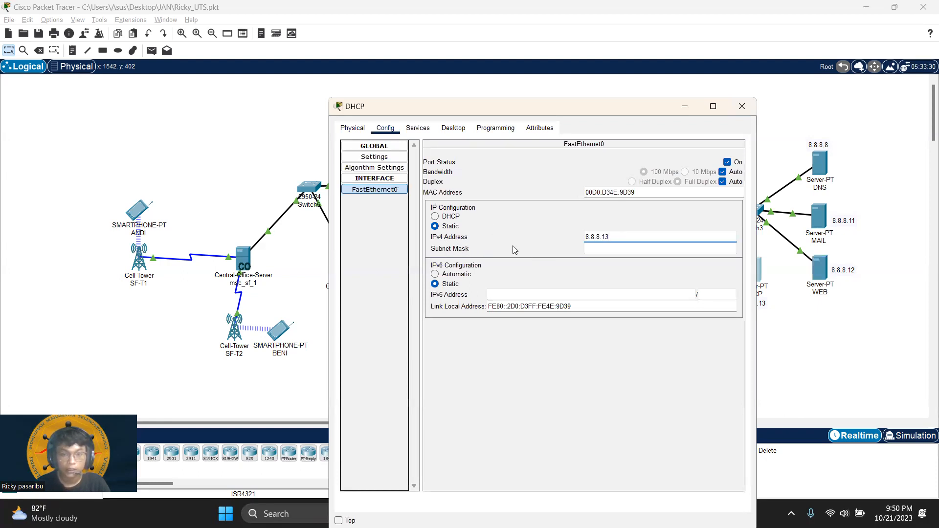
key("Tab")
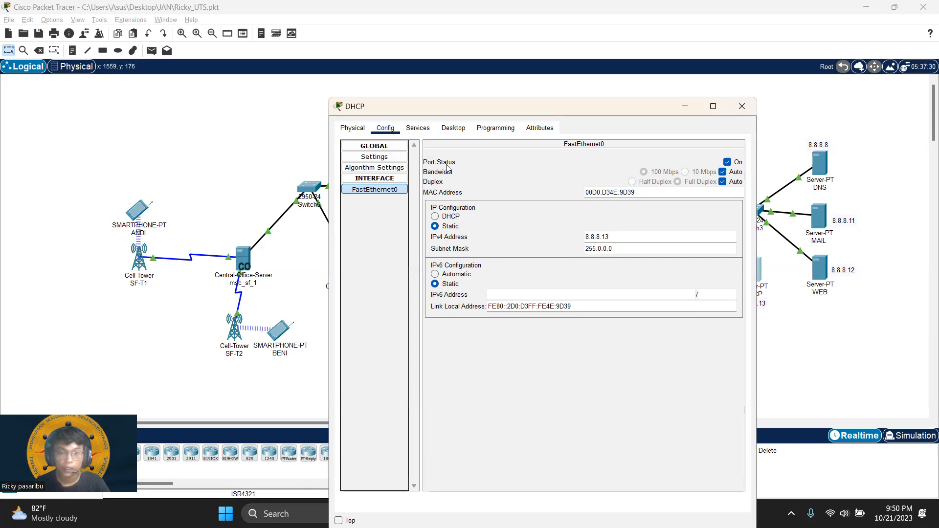
double_click(727, 162)
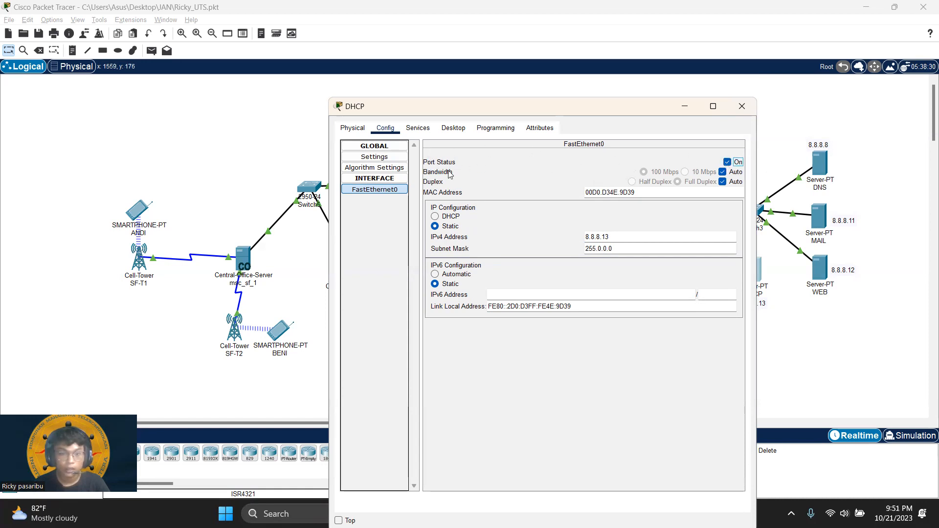
left_click(725, 172)
left_click(723, 182)
Step: Review the gateway, DNS and Services settings, then close the DHCP server window
left_click(374, 156)
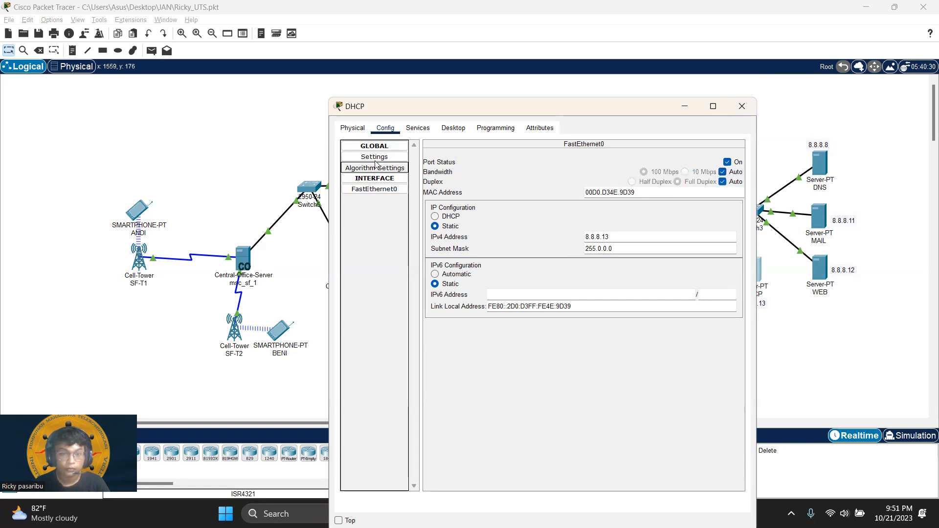
left_click(415, 130)
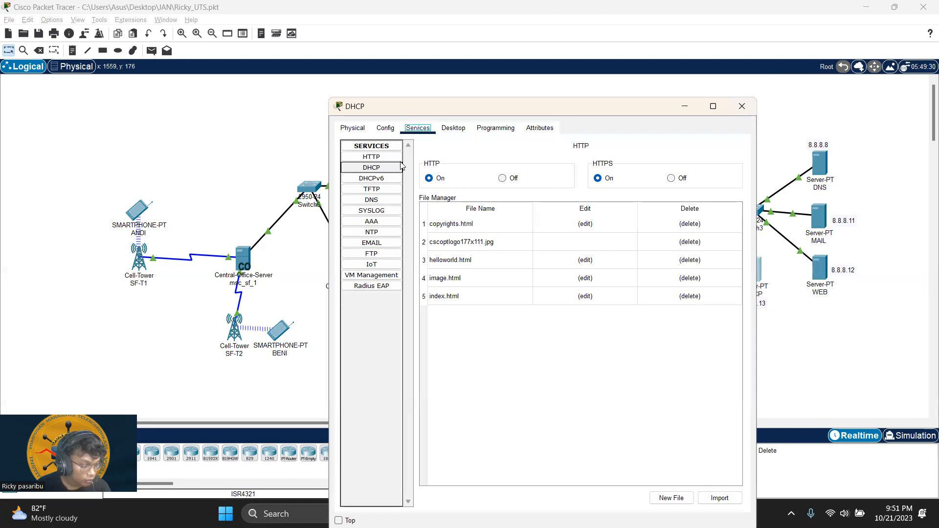
left_click(385, 127)
left_click(395, 189)
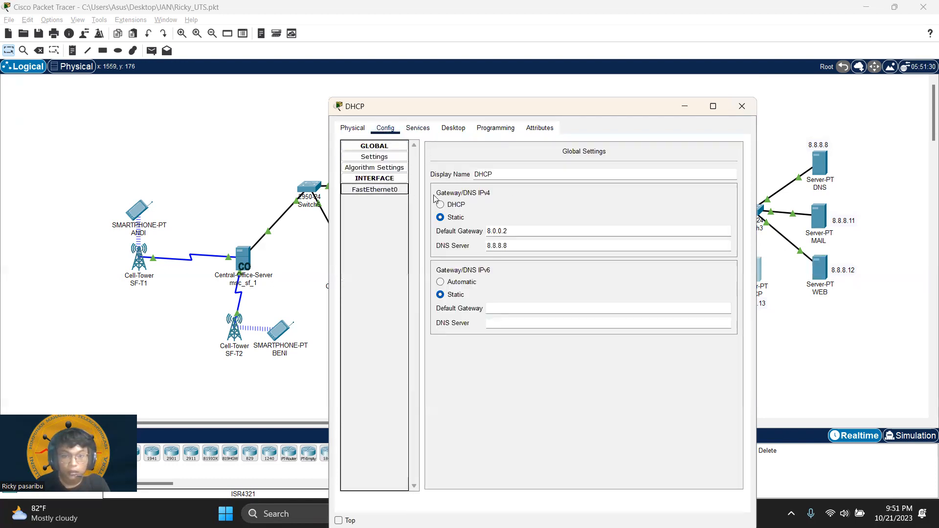
left_click(384, 157)
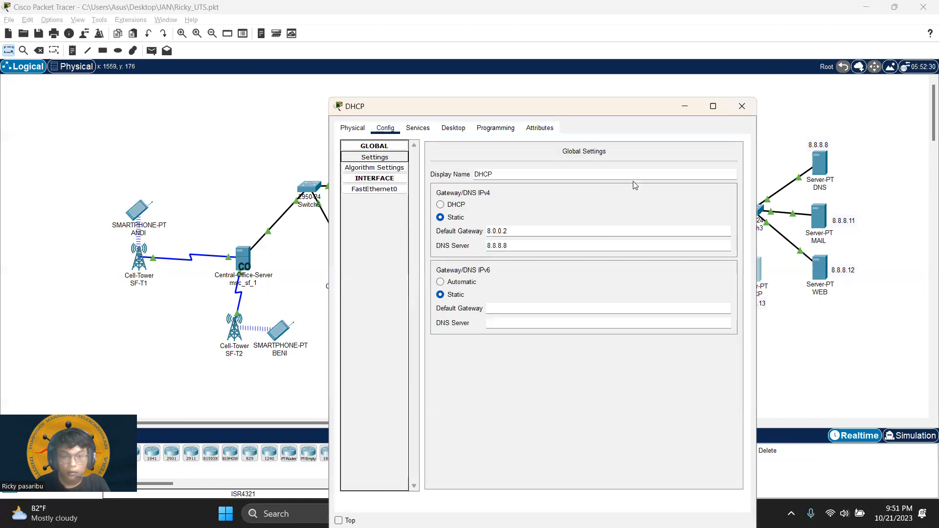
left_click(739, 116)
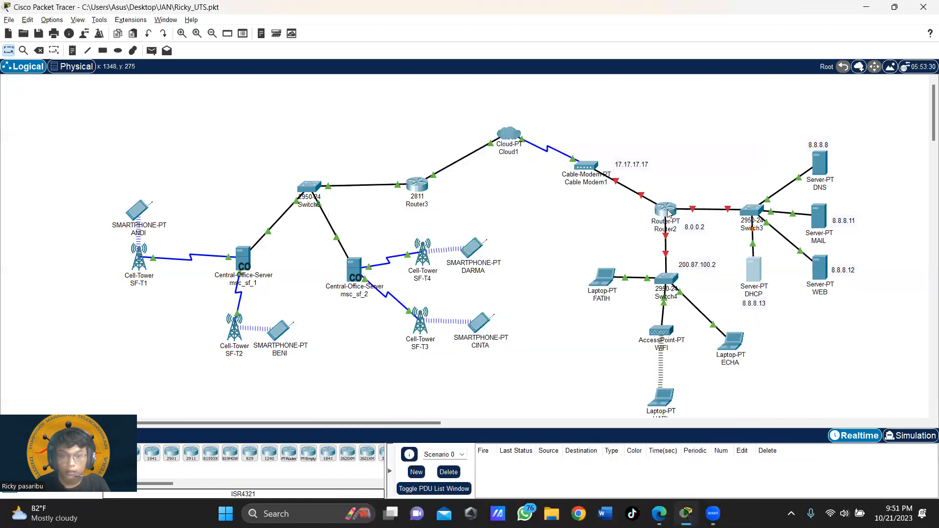
Step: Turn Router2's FastEthernet0/0 on with auto bandwidth and duplex and address 8.0.0.2/255.0.0.0
left_click(667, 210)
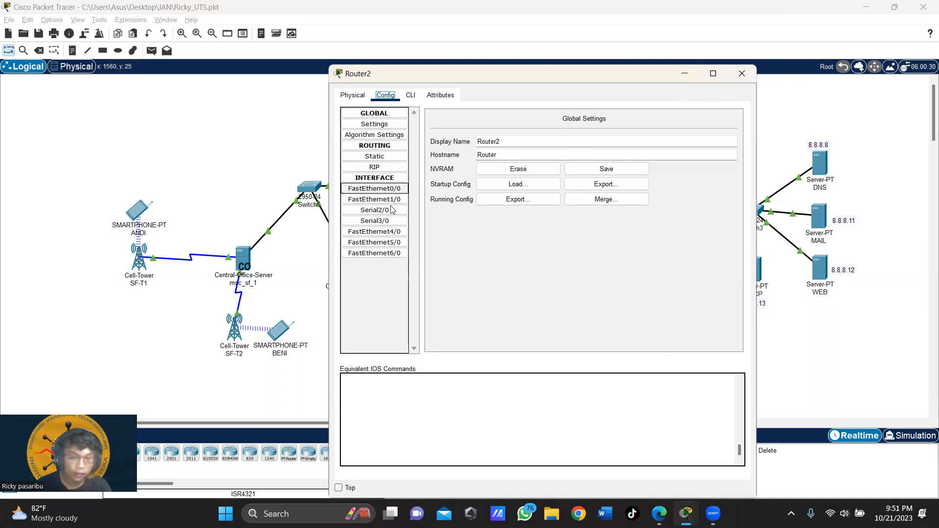
left_click(393, 190)
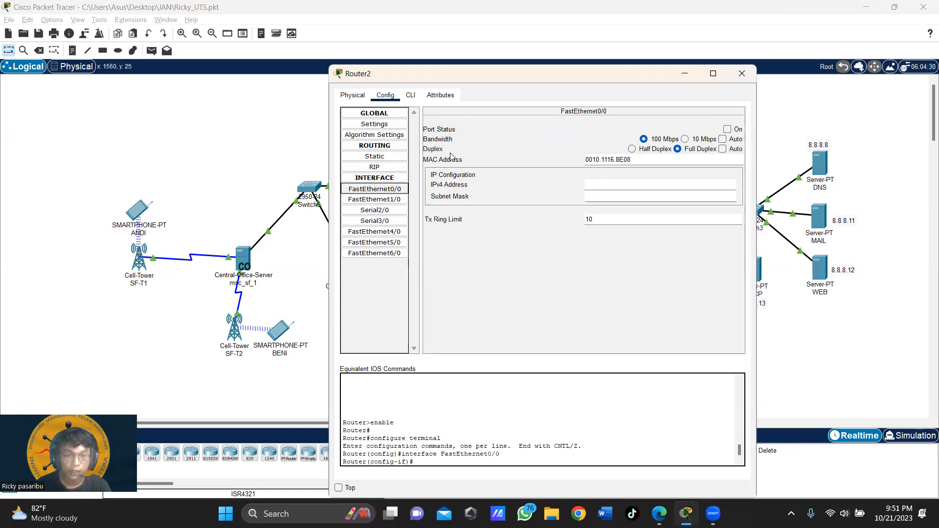
left_click(727, 129)
left_click(722, 139)
left_click(723, 149)
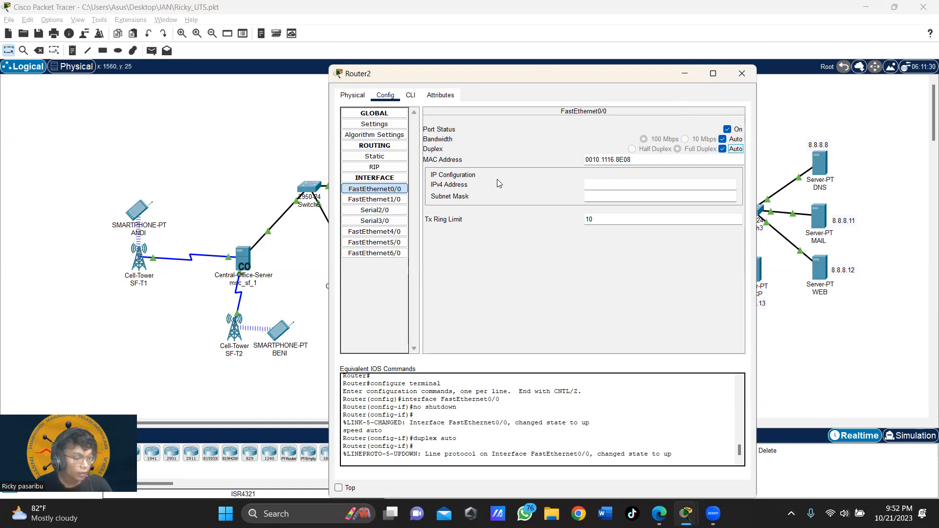
left_click(647, 189)
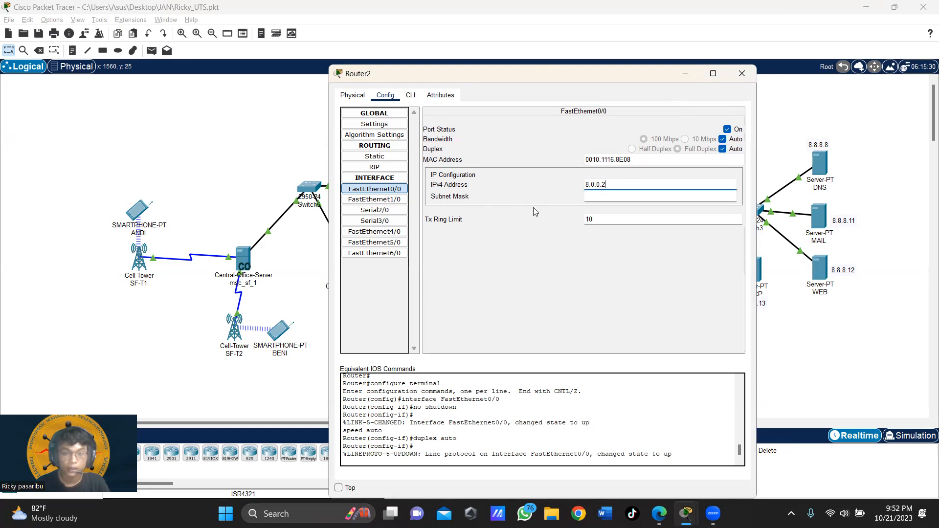
key("Return")
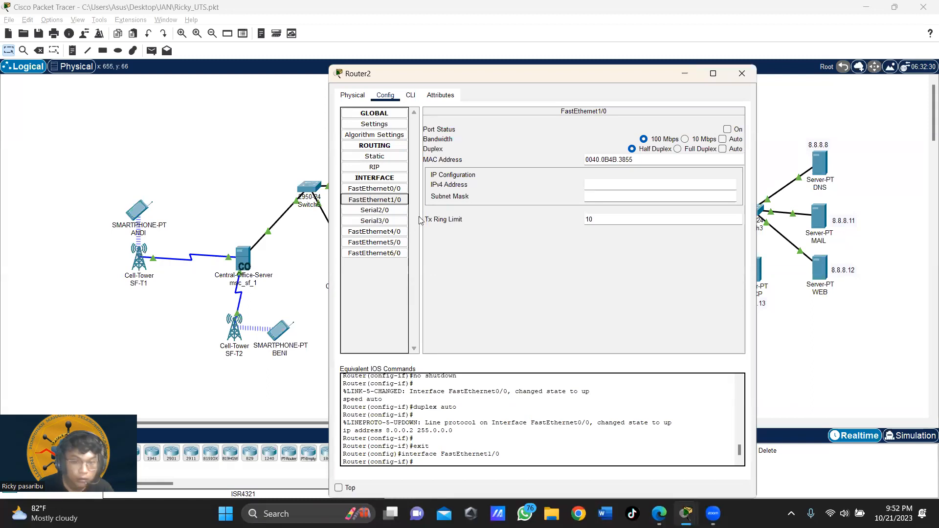
Step: Turn FastEthernet1/0 on with auto bandwidth and duplex and address 17.17.17.17/255.0.0.0
left_click(391, 190)
left_click(391, 198)
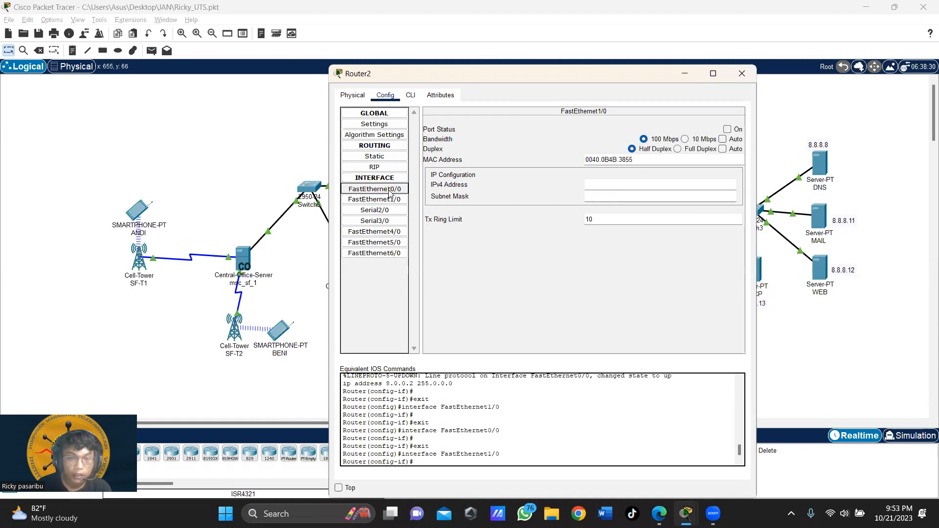
left_click(392, 190)
left_click(397, 199)
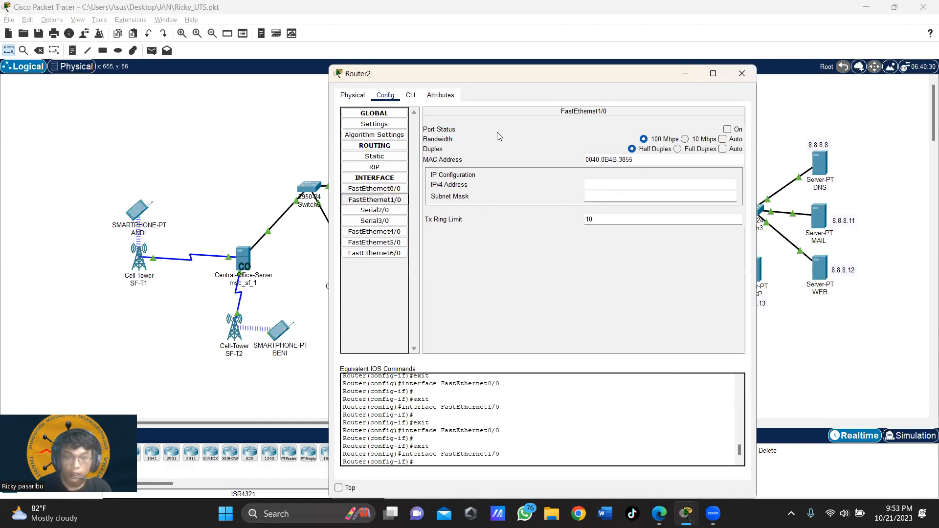
left_click(728, 130)
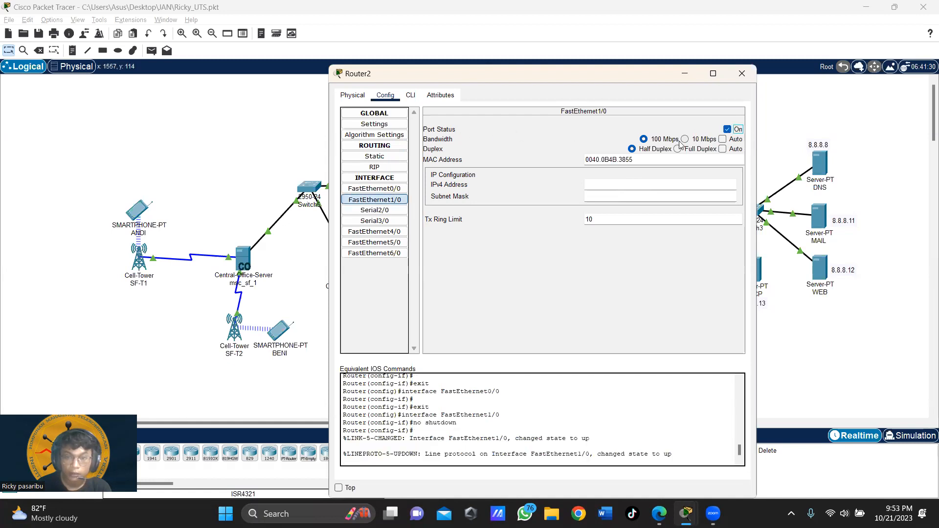
left_click(723, 139)
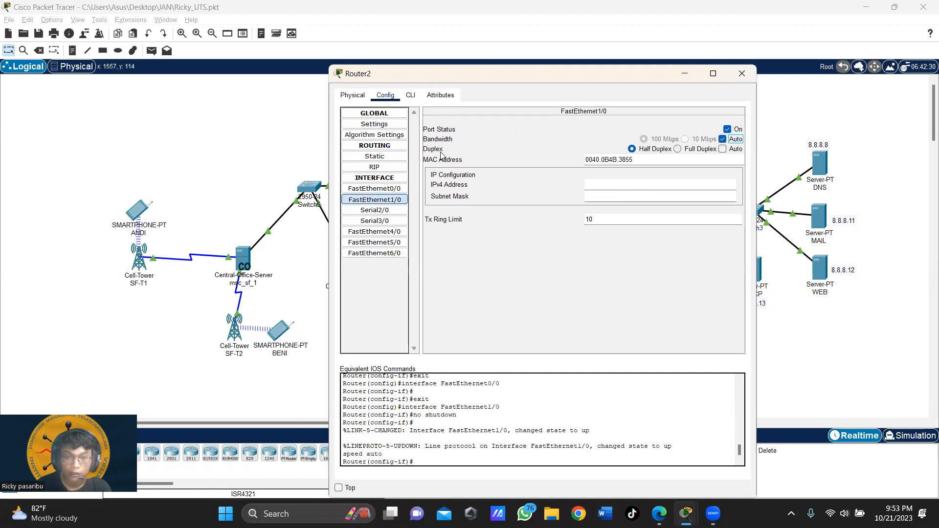
left_click(723, 148)
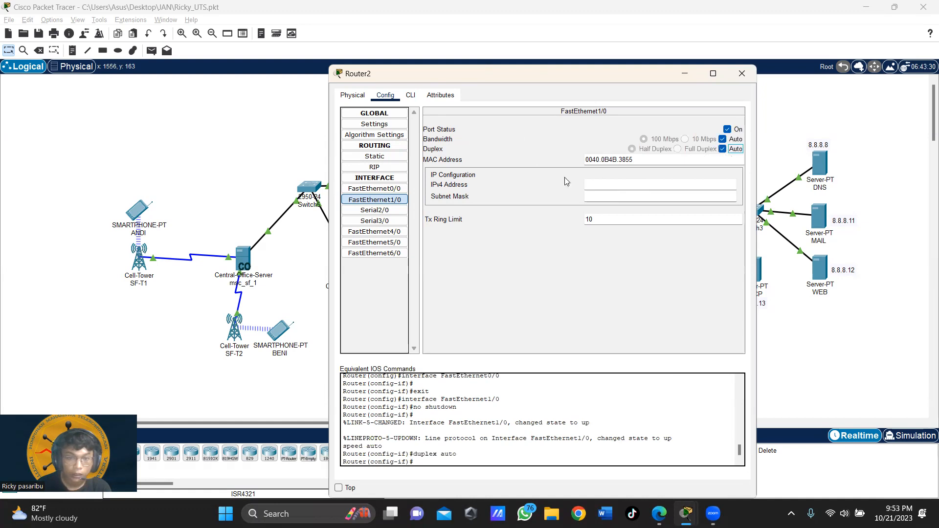
left_click(605, 183)
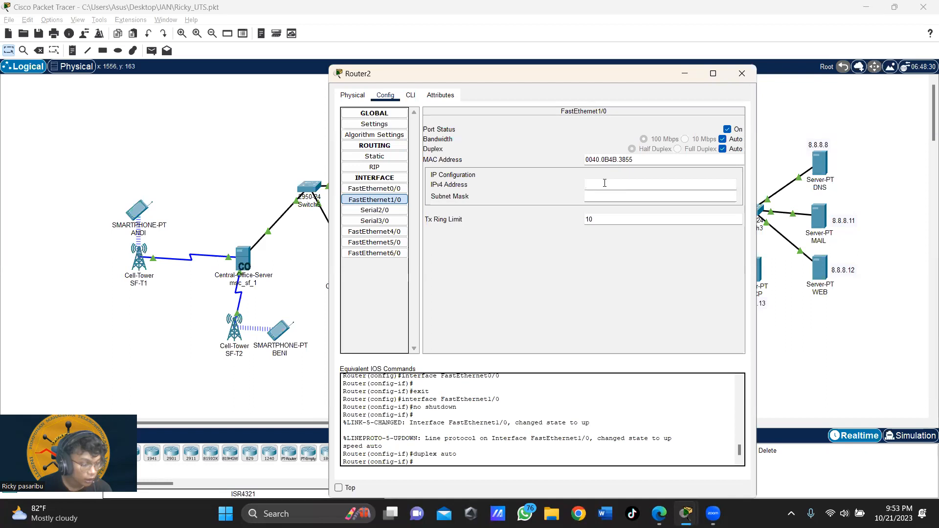
type("7.17.17.17")
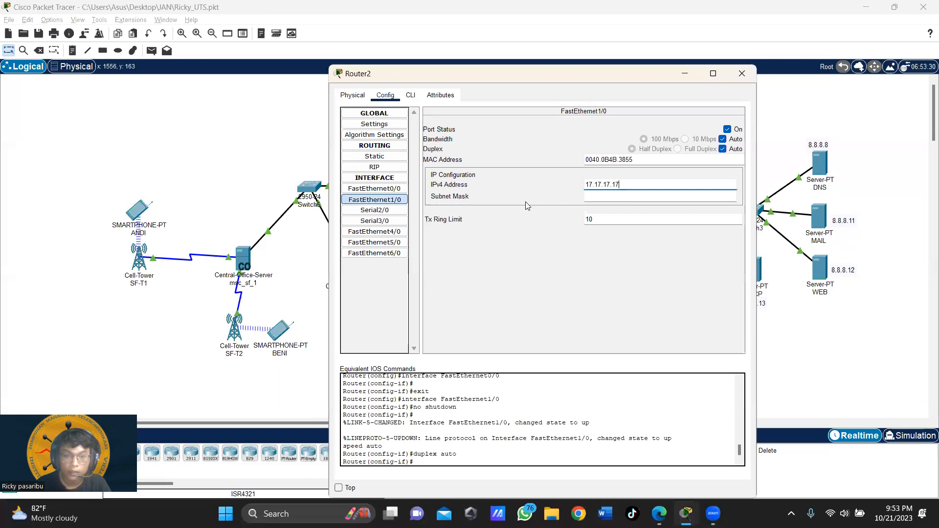
key("Return")
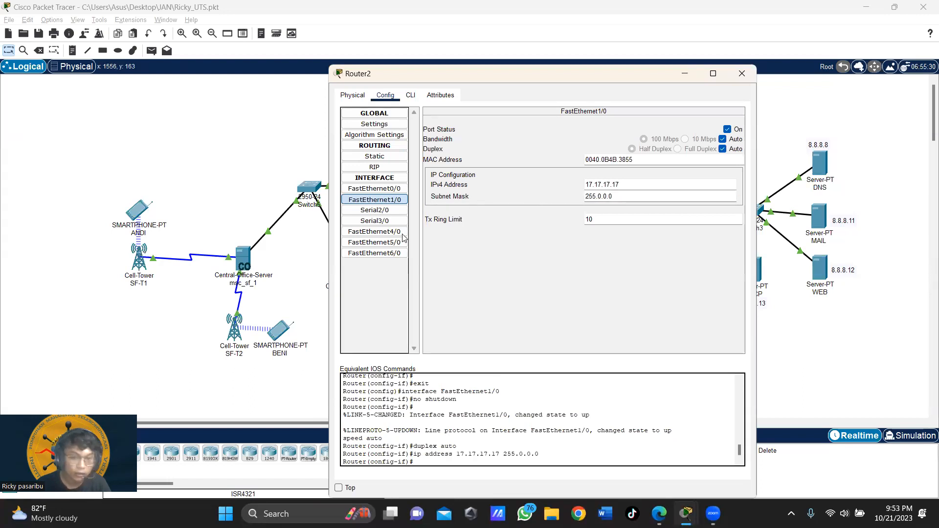
Step: Turn FastEthernet6/0 on with auto settings and address 200.87.100.2/255.255.255.0, then close Router2
left_click(384, 253)
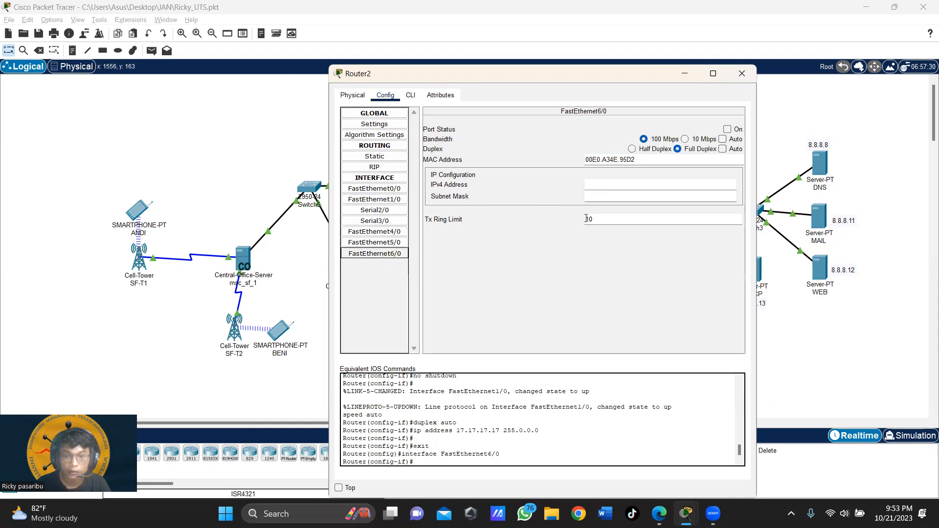
left_click(394, 252)
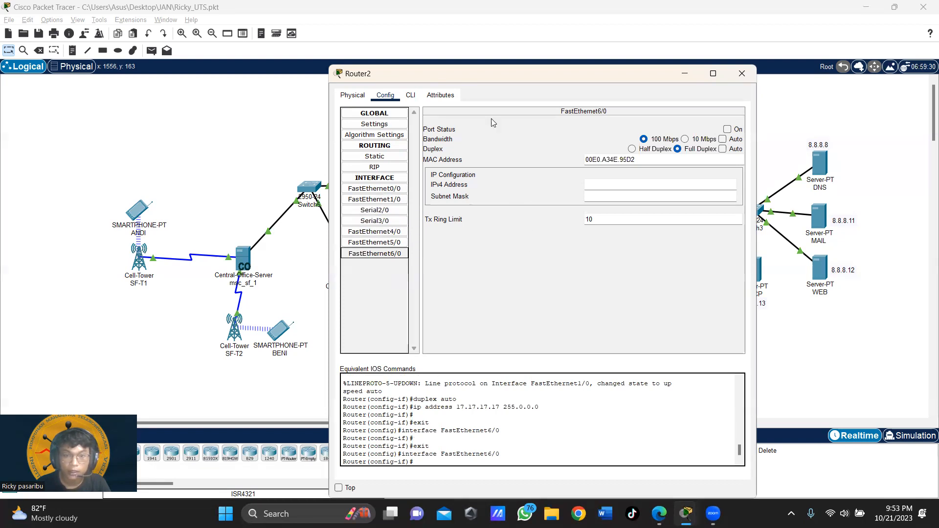
left_click(727, 129)
left_click(723, 139)
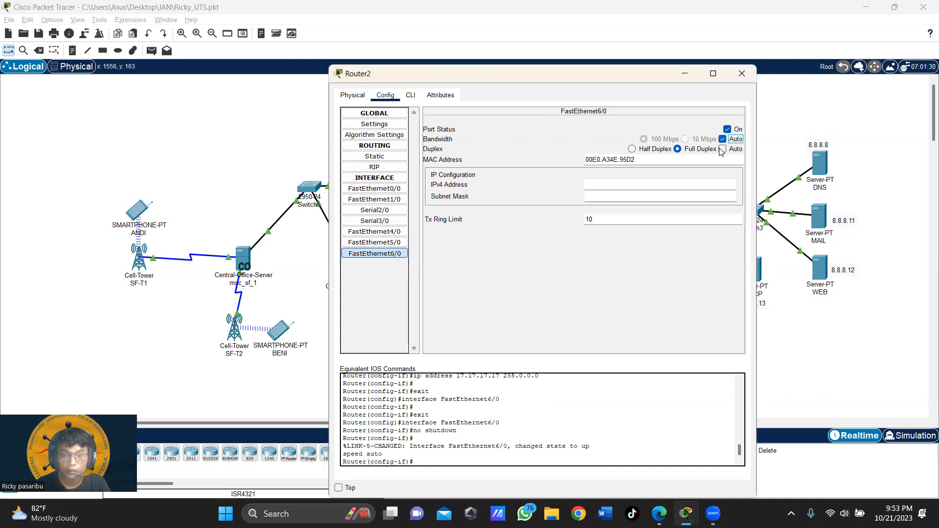
left_click(723, 150)
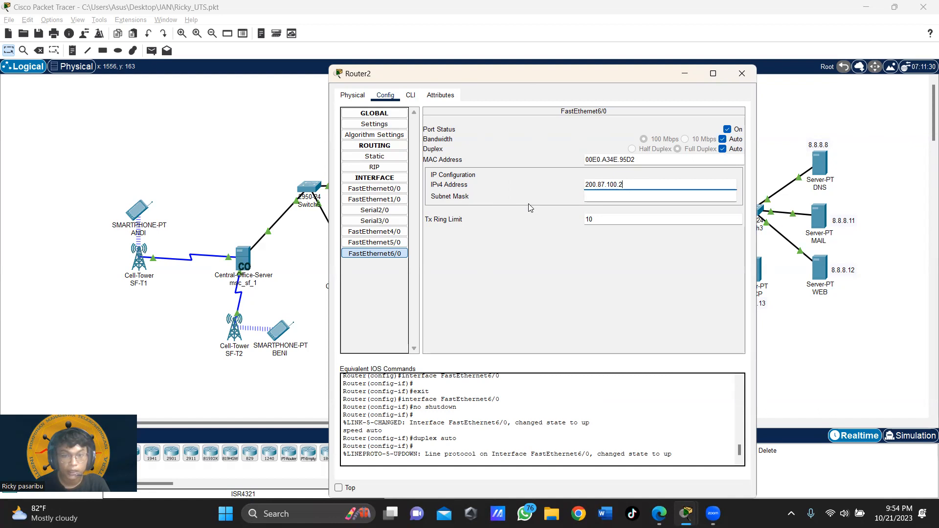
key("Tab")
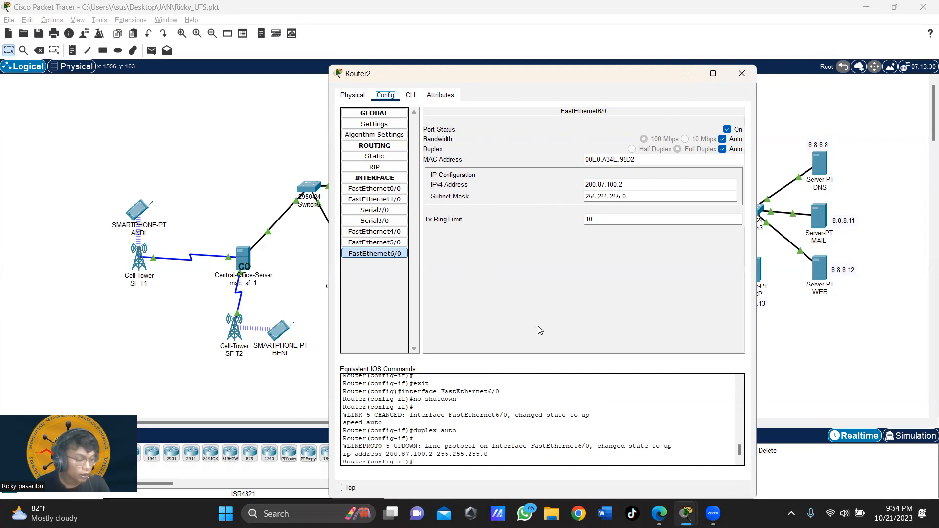
left_click(743, 74)
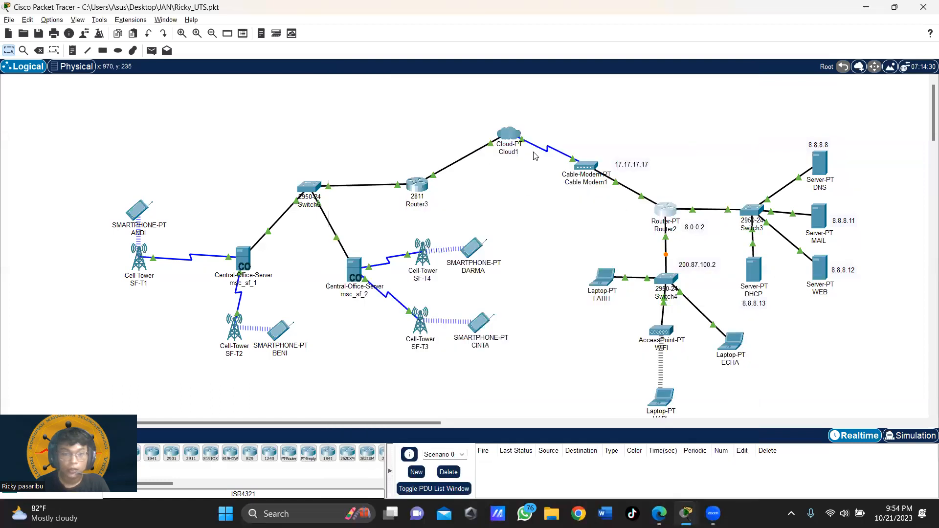
Step: Scroll over the finished topology, then switch to the UTS.pdf sheet in Edge
scroll(593, 266, "down", 2)
scroll(593, 267, "up", 2)
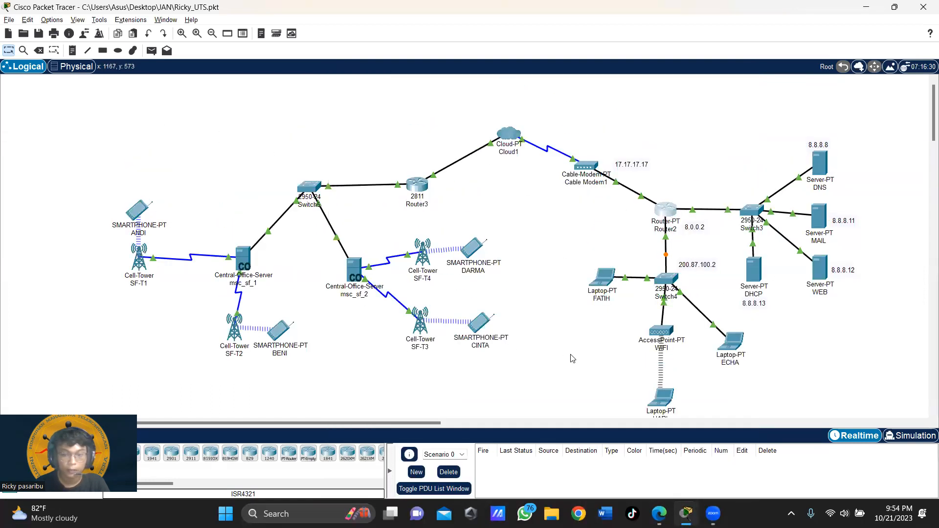
scroll(595, 360, "down", 2)
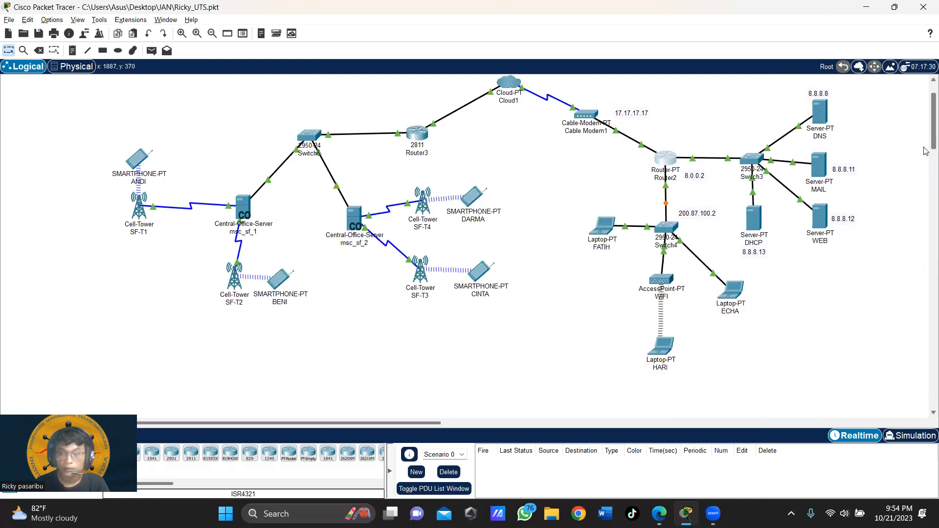
scroll(925, 146, "up", 1)
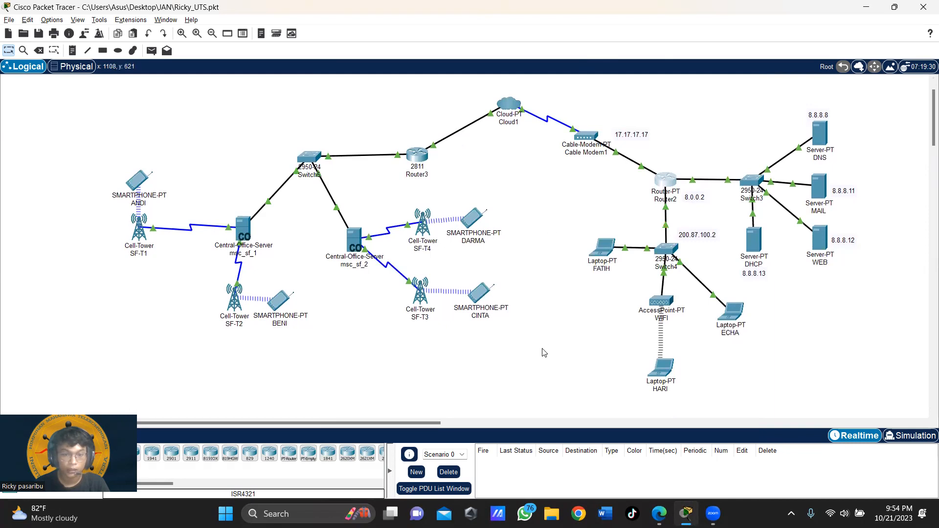
key("alt+Tab")
left_click(382, 272)
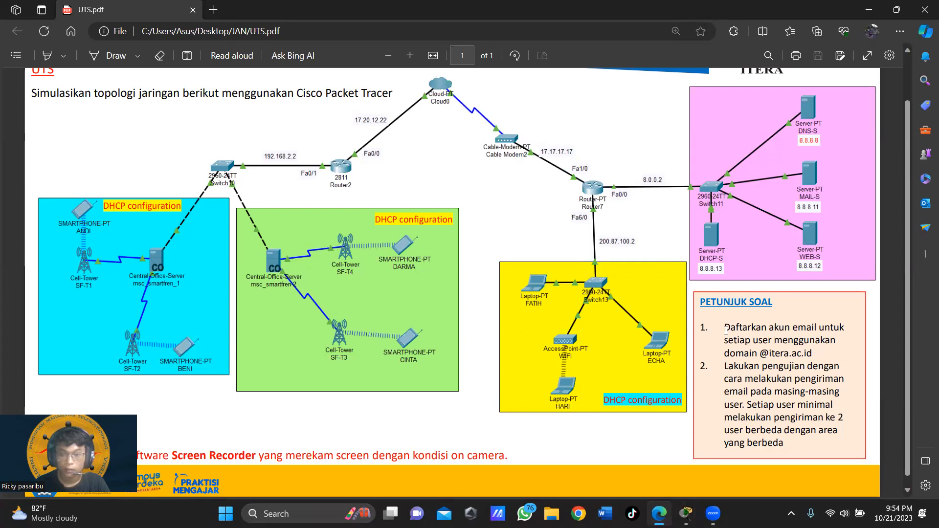
left_click_drag(739, 330, 813, 354)
left_click(719, 343)
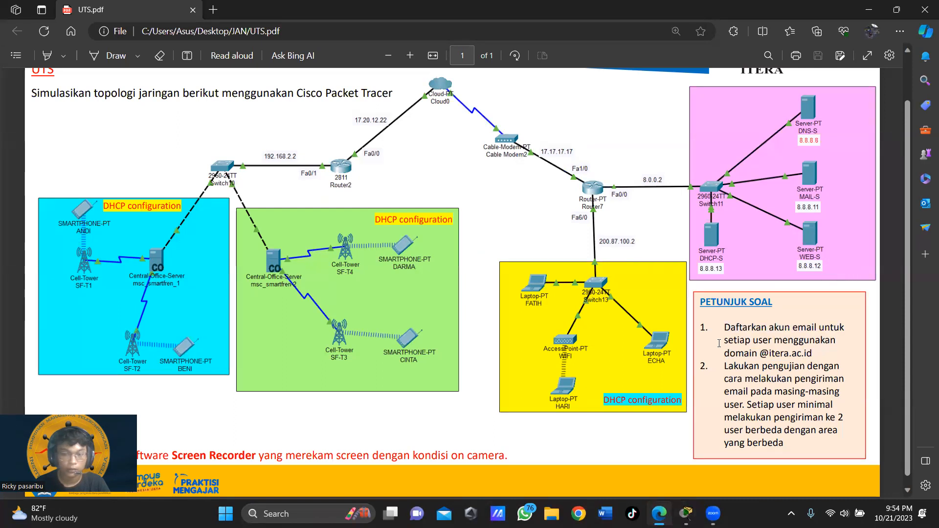
left_click_drag(726, 367, 798, 440)
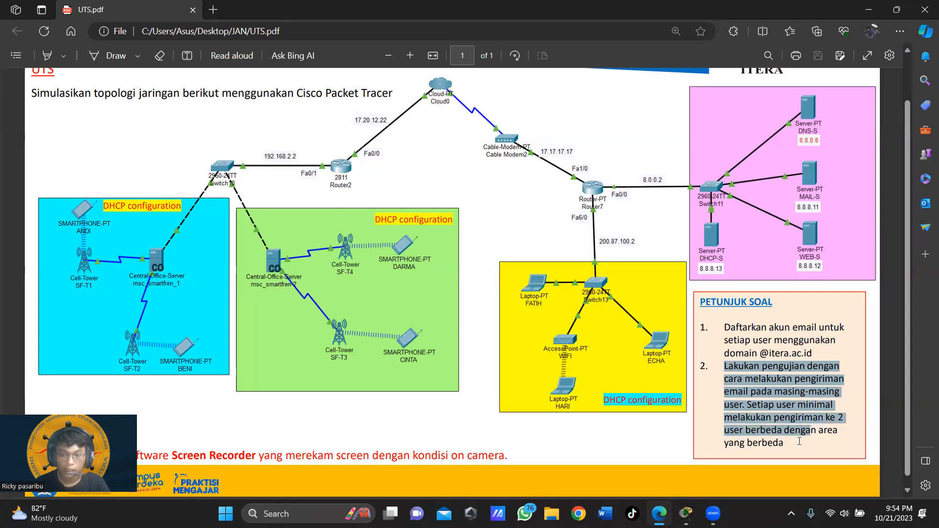
left_click(801, 444)
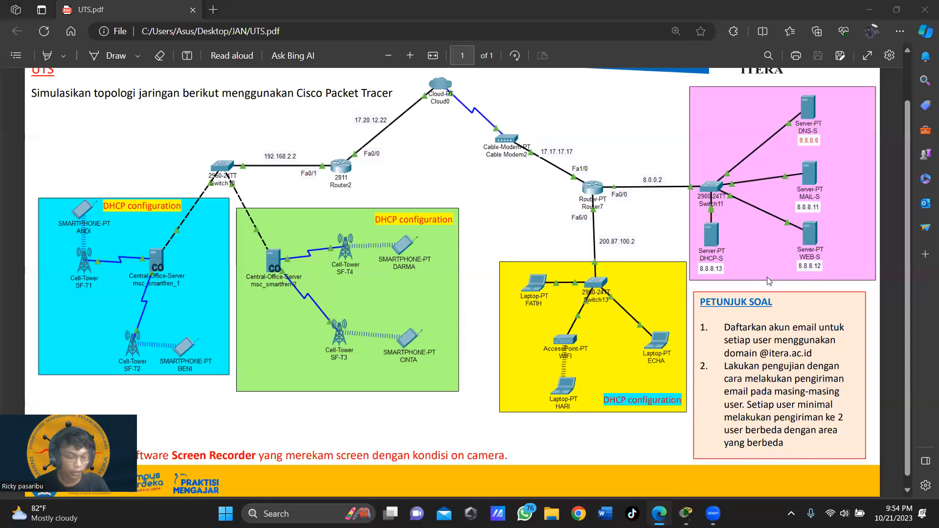
key("alt+Tab")
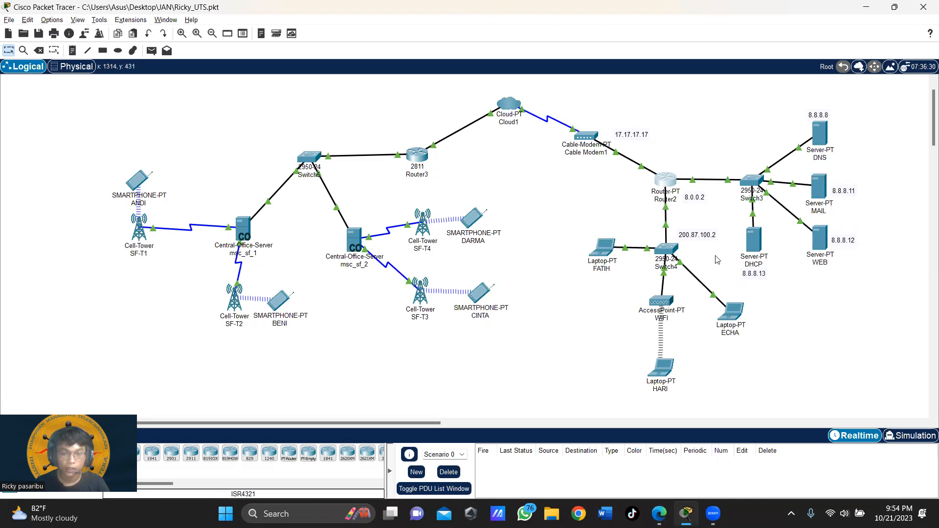
left_click_drag(94, 130, 318, 373)
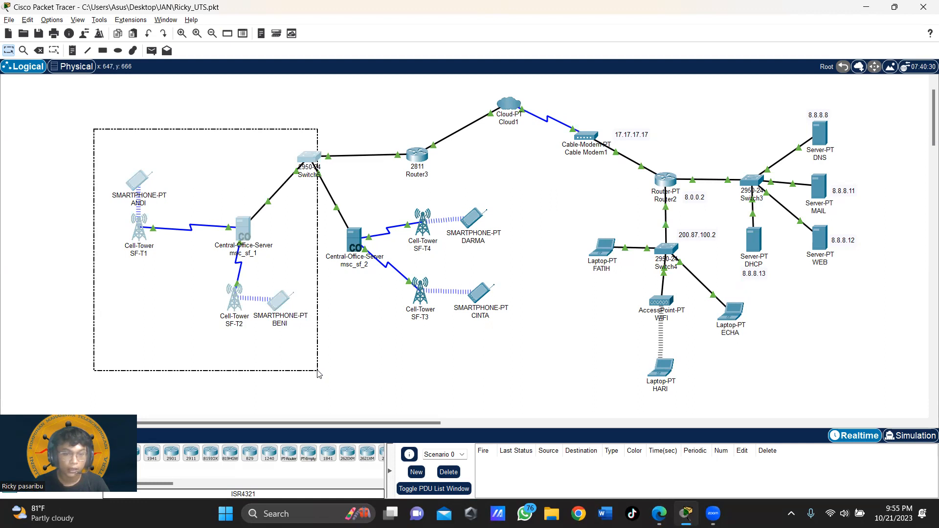
left_click_drag(318, 370, 30, 178)
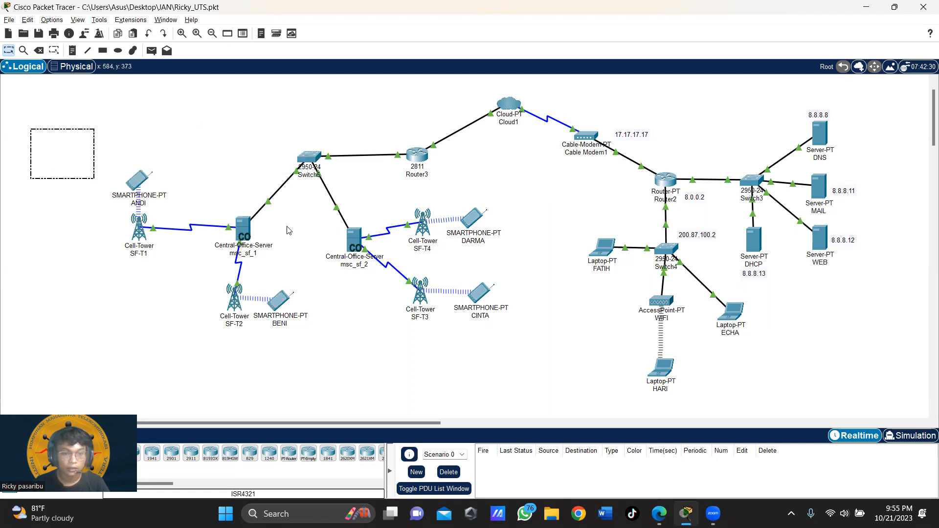
left_click_drag(307, 210, 532, 343)
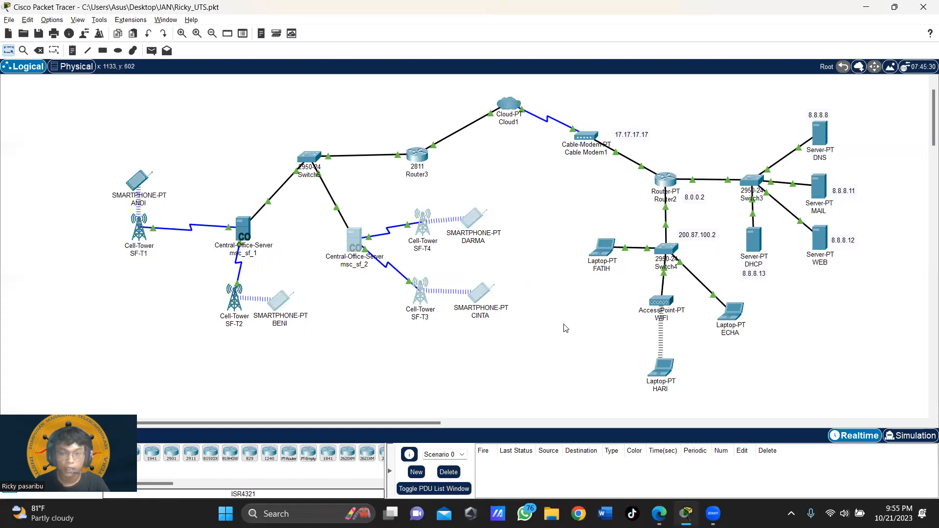
left_click(588, 220)
left_click_drag(562, 208, 756, 402)
left_click(793, 390)
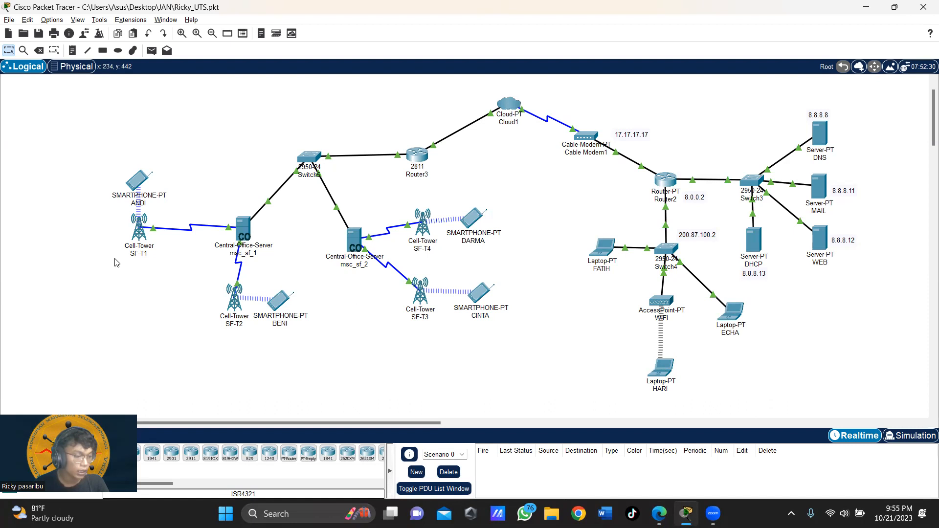
left_click_drag(95, 126, 311, 373)
left_click_drag(312, 207, 518, 344)
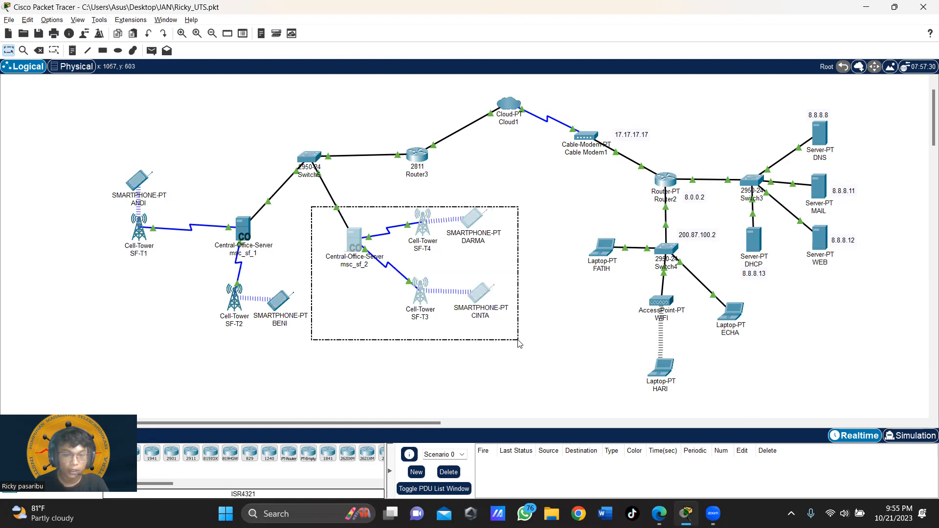
left_click_drag(518, 344, 519, 344)
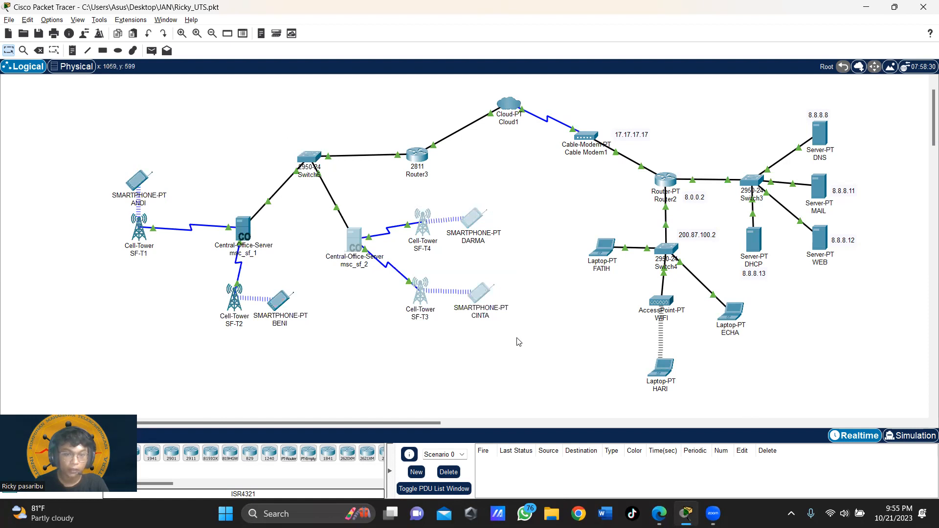
left_click(381, 355)
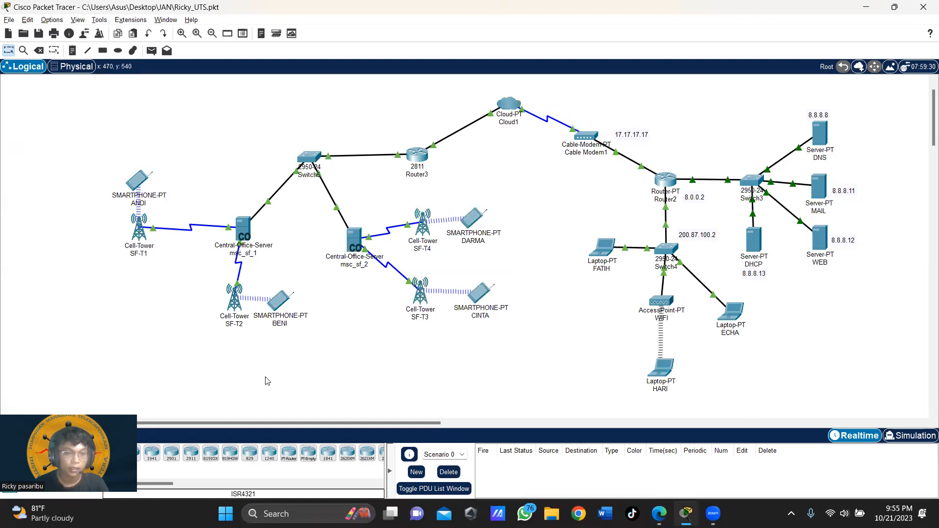
left_click_drag(254, 422, 286, 426)
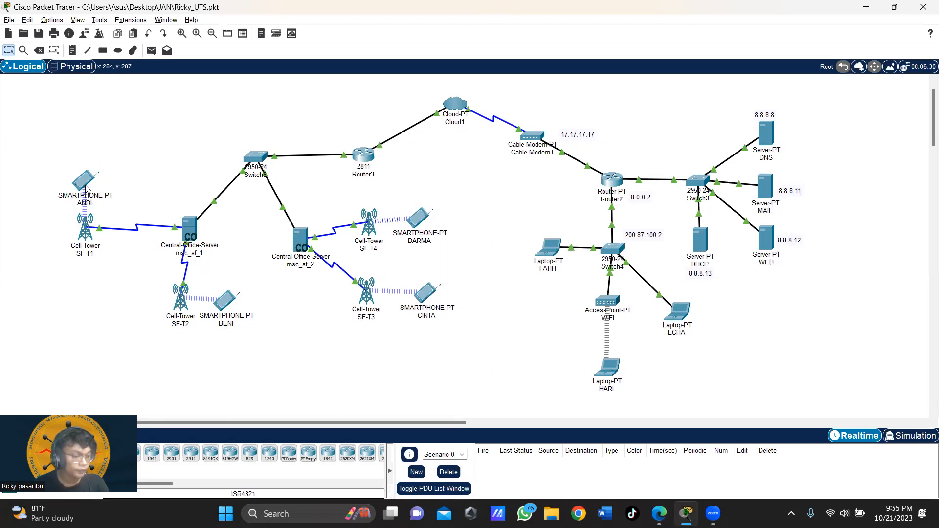
mouse_move(86, 189)
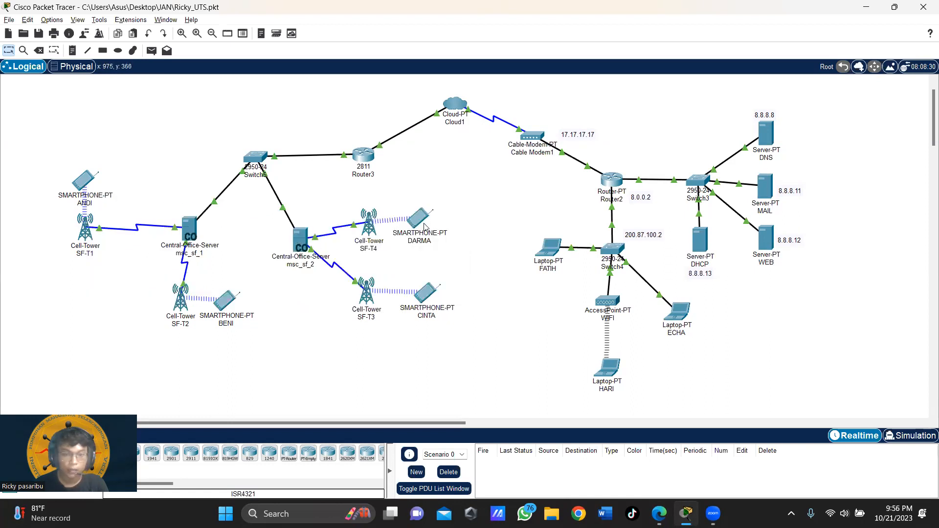
Step: Try composing mail on the ANDI smartphone, dismiss the invalid-configuration error, and view its Config tab
left_click(84, 181)
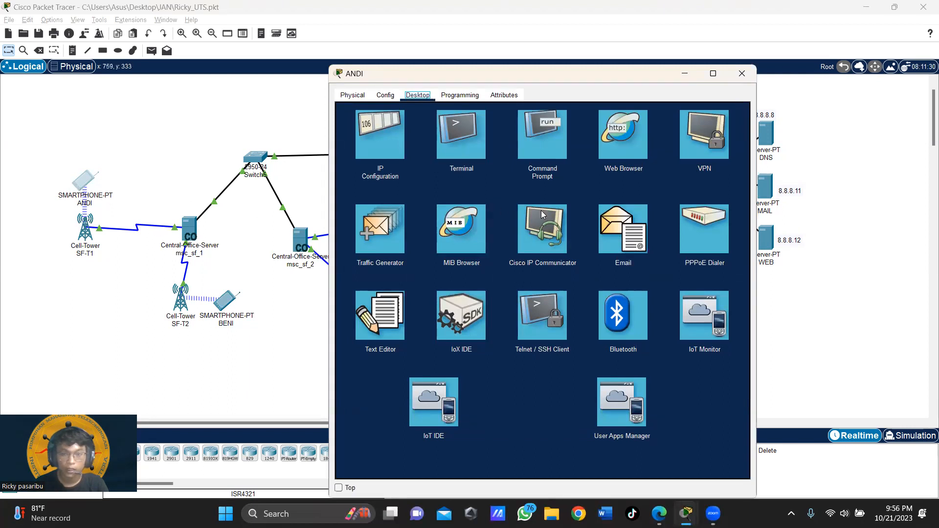
left_click(630, 229)
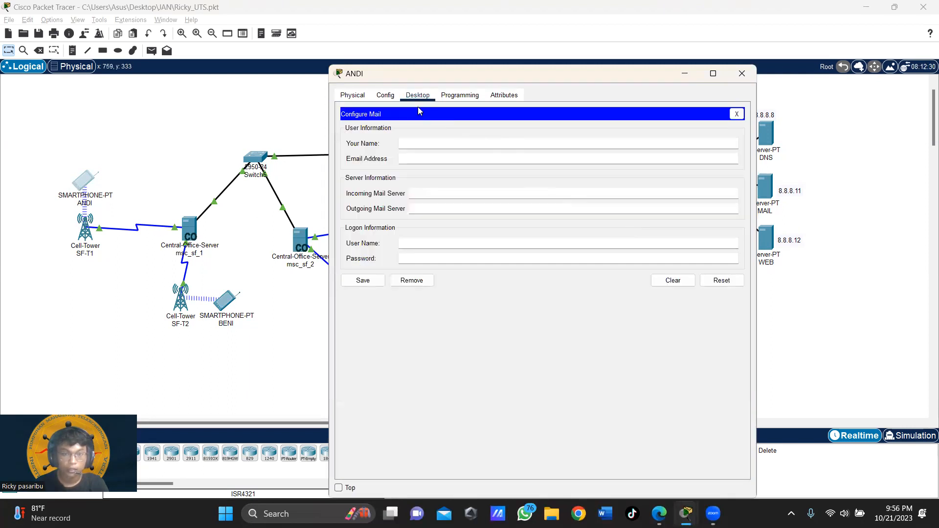
left_click(737, 114)
left_click(398, 145)
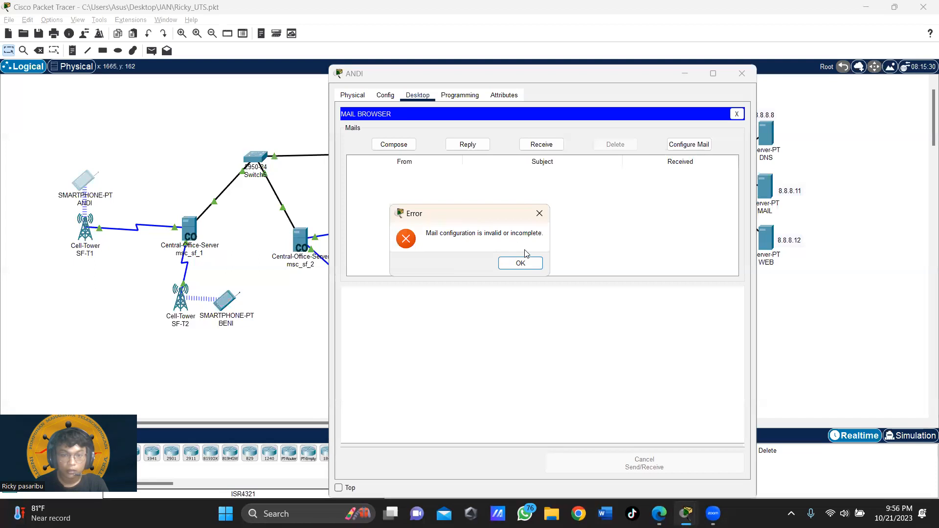
left_click(523, 265)
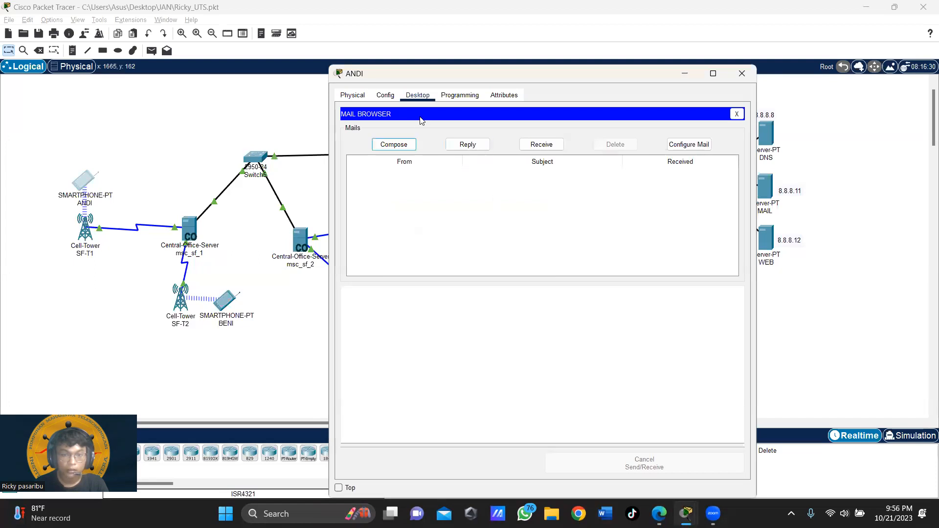
left_click(387, 97)
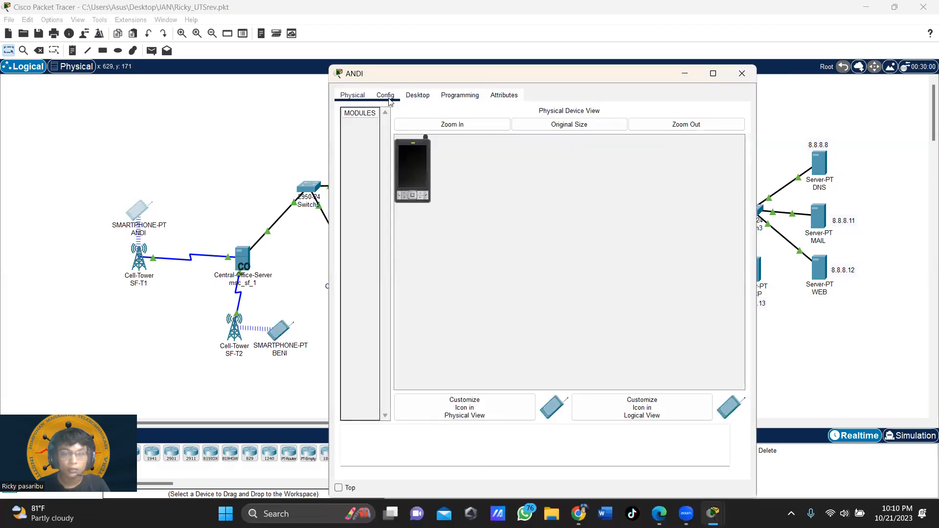
Step: In ANDI's mail setup, enter the account's display name and email address
left_click(387, 95)
left_click(418, 96)
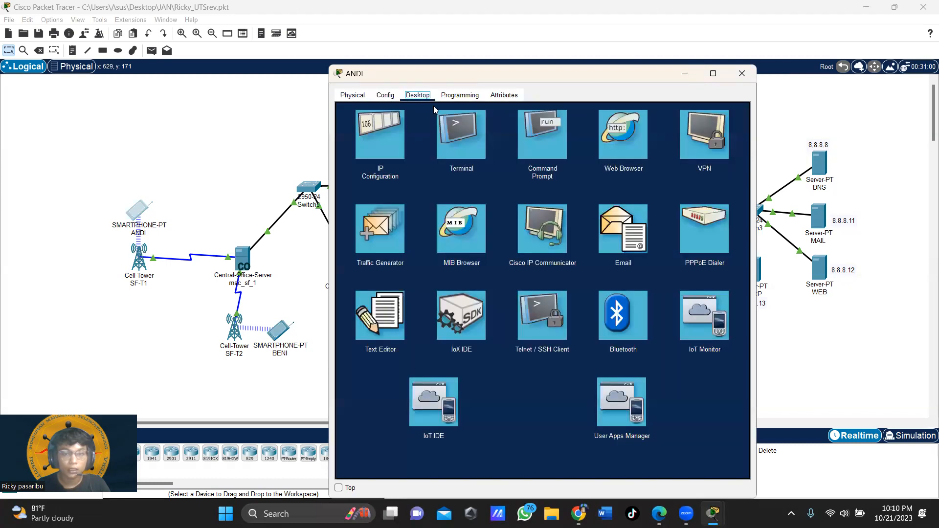
left_click(605, 236)
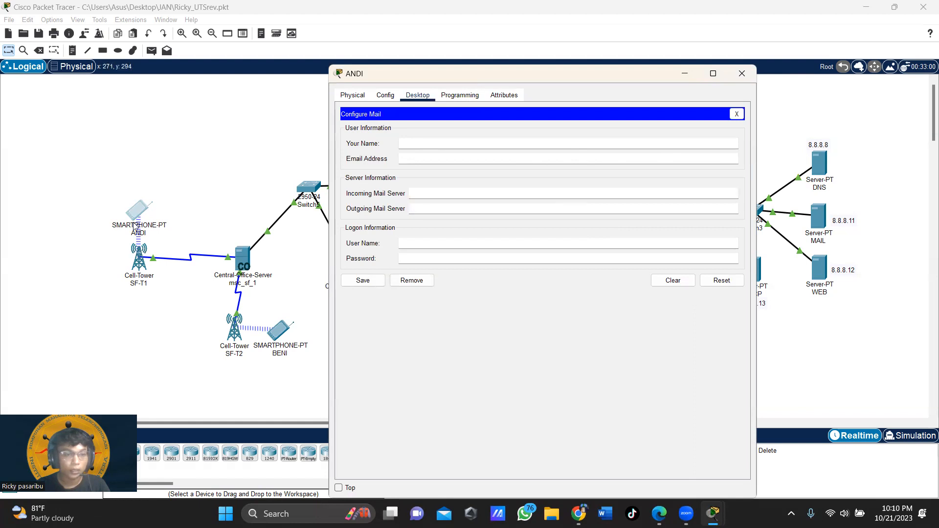
left_click(438, 142)
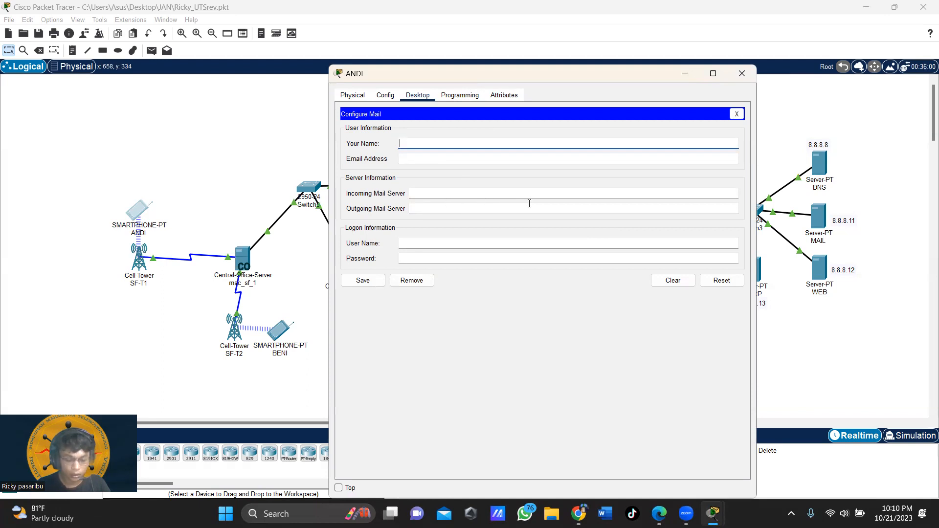
type("andiu")
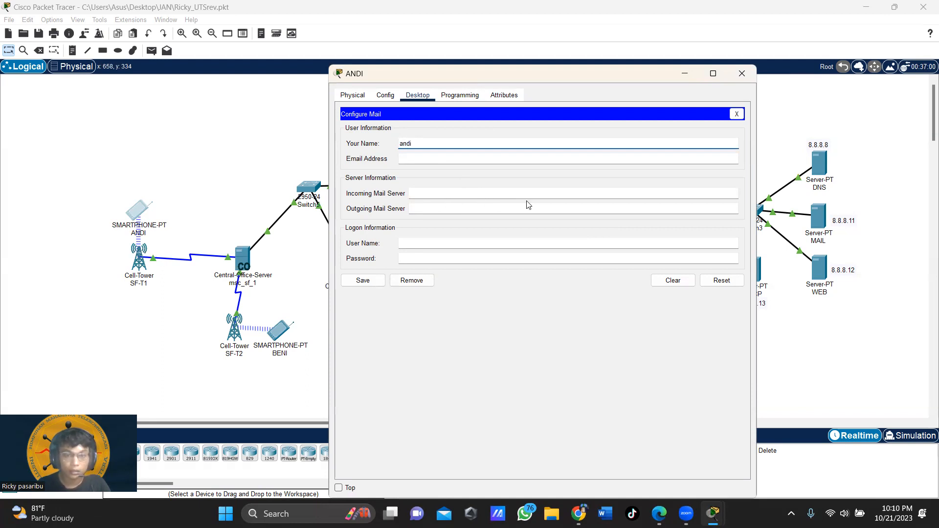
left_click(470, 158)
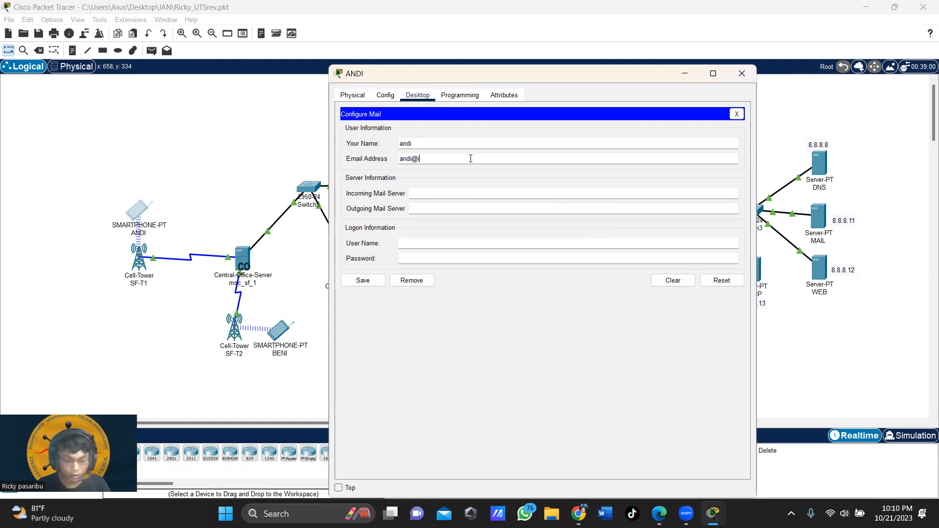
left_click(435, 195)
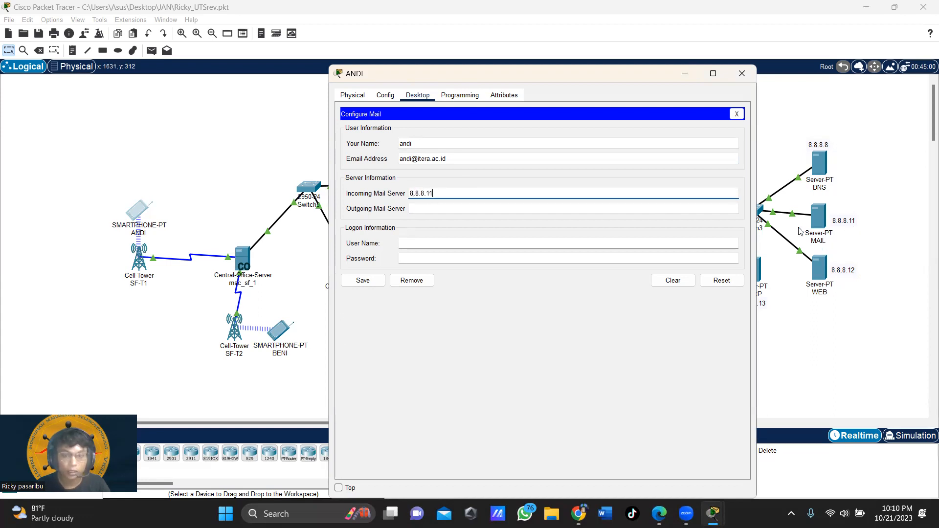
Step: Use 8.8.8.11 as incoming and outgoing server, enter login name and password, save, and close
key("ctrl+a")
key("ctrl+c")
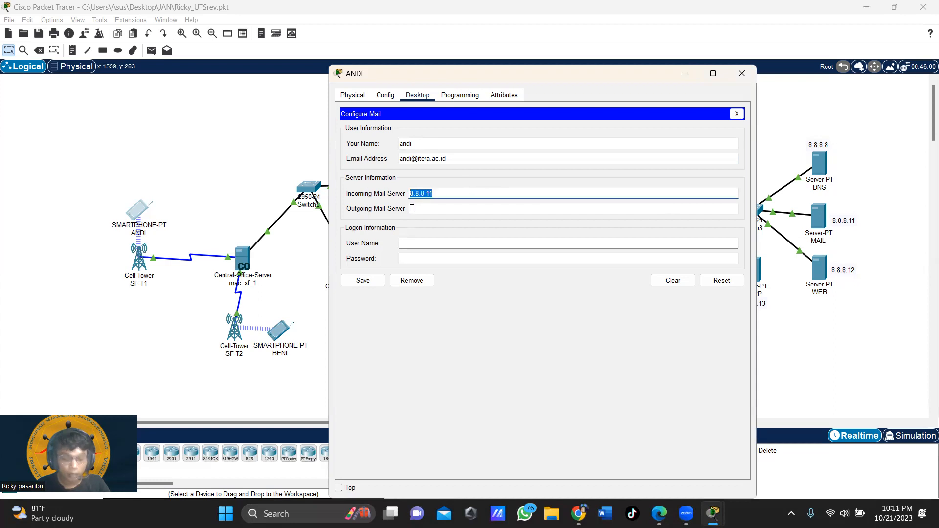
left_click(461, 208)
key("ctrl+v")
left_click(419, 243)
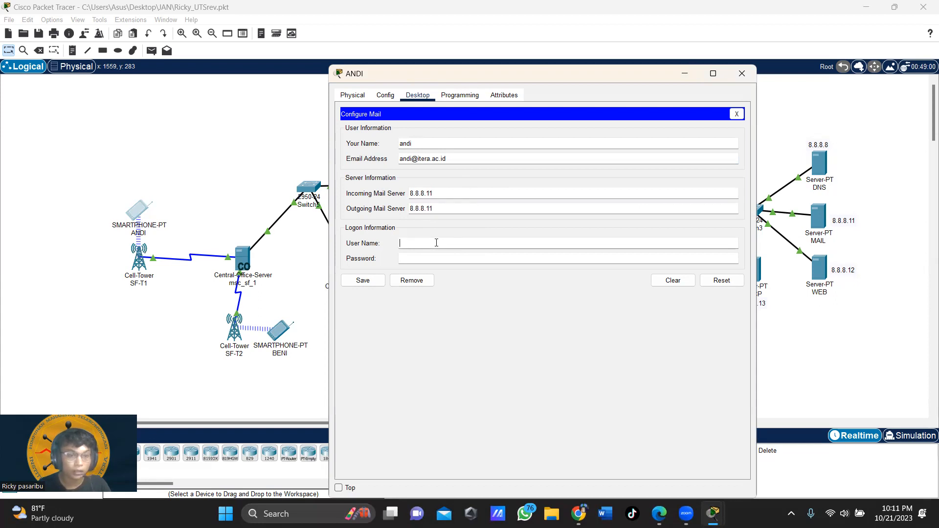
left_click(430, 263)
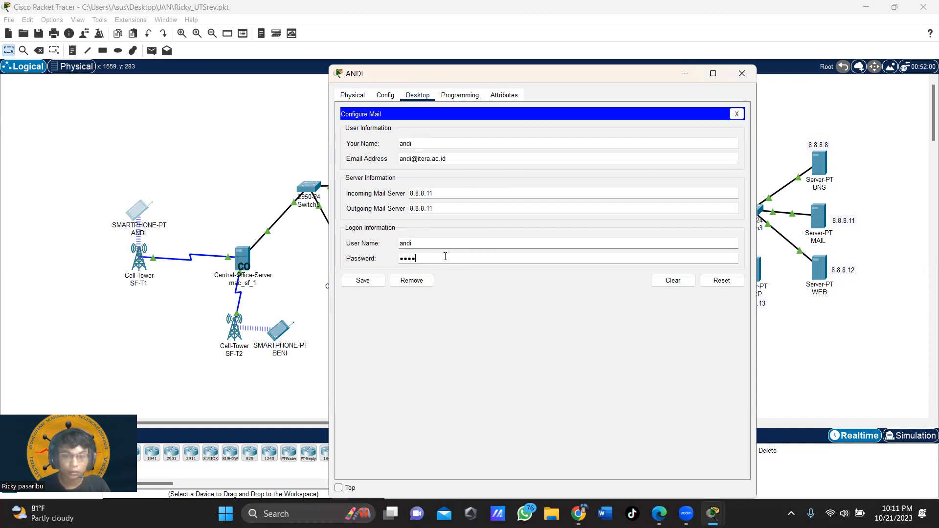
left_click(371, 280)
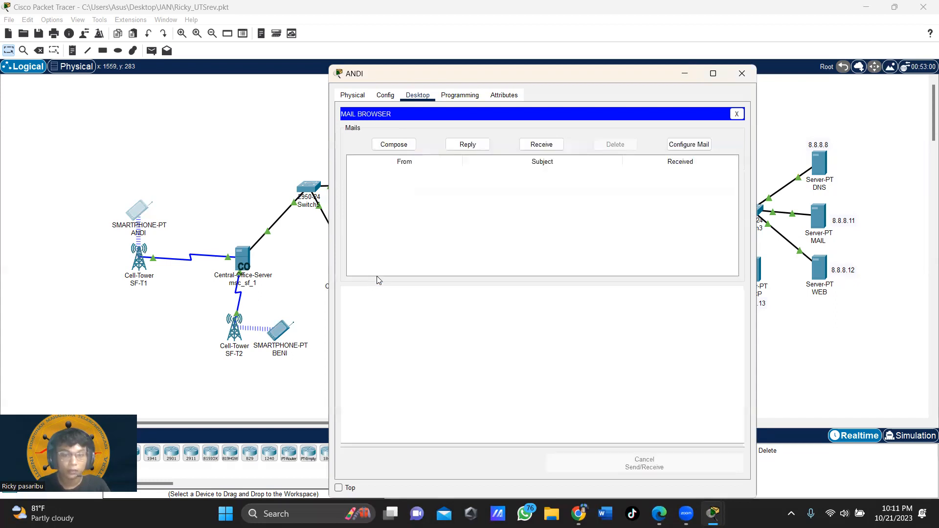
left_click(742, 74)
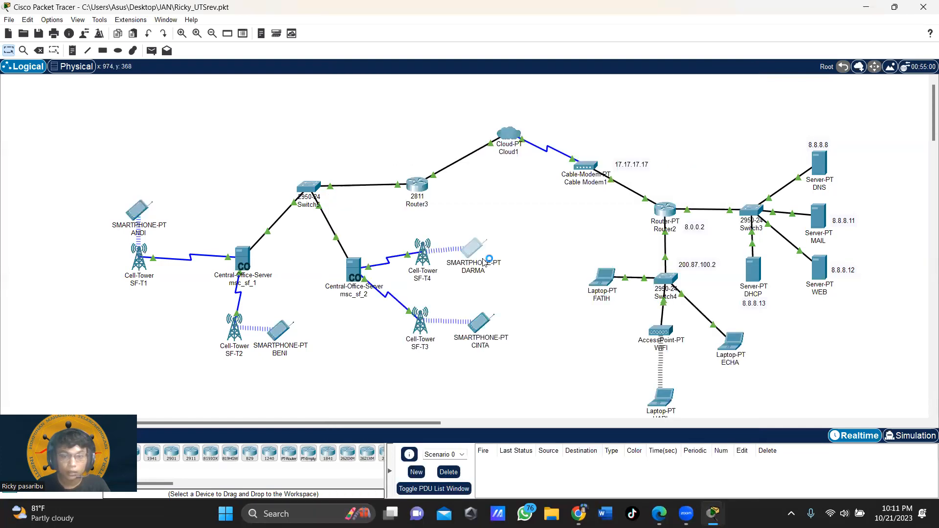
Step: Open the Email app on the SF-T4 smartphone and review its mail account settings
left_click(396, 134)
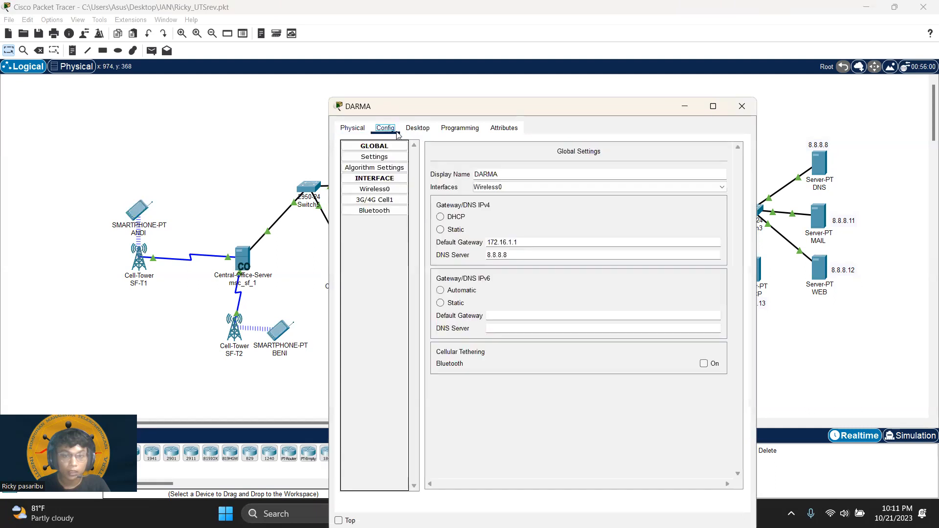
left_click(419, 128)
left_click(623, 259)
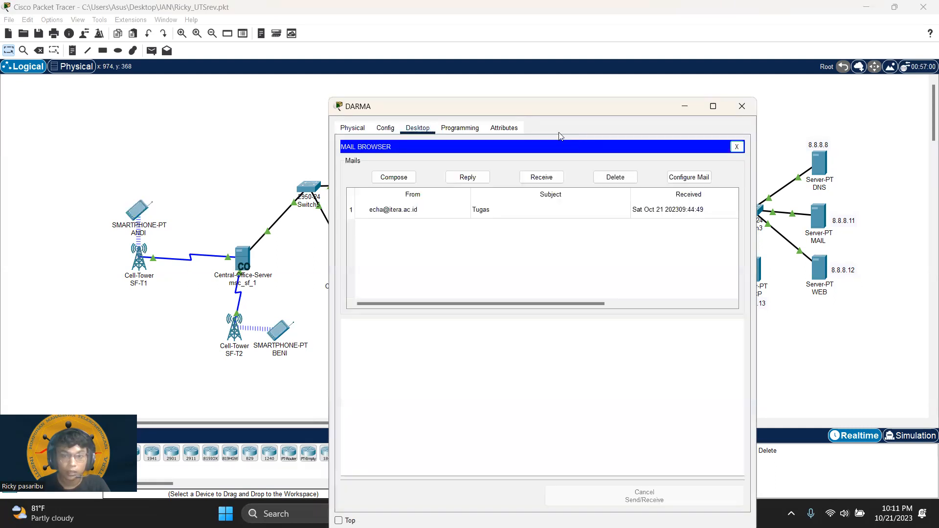
left_click(689, 178)
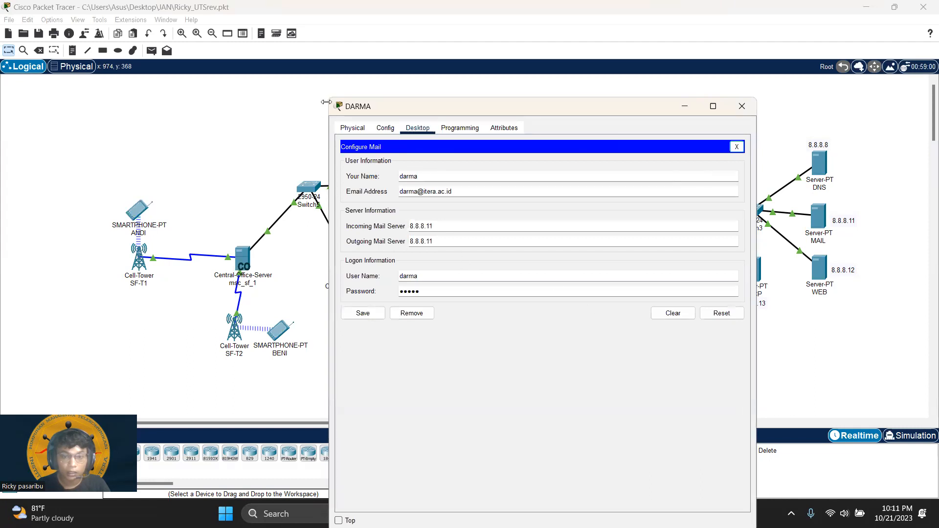
left_click(418, 129)
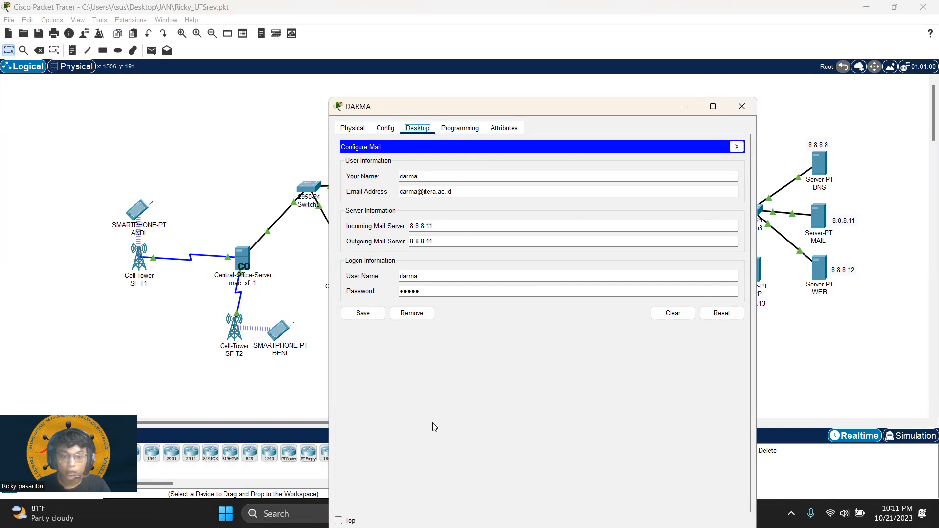
left_click(737, 147)
Step: Delete the Tugas mail from the inbox and close the phone's window
left_click(524, 213)
left_click(615, 177)
left_click(742, 106)
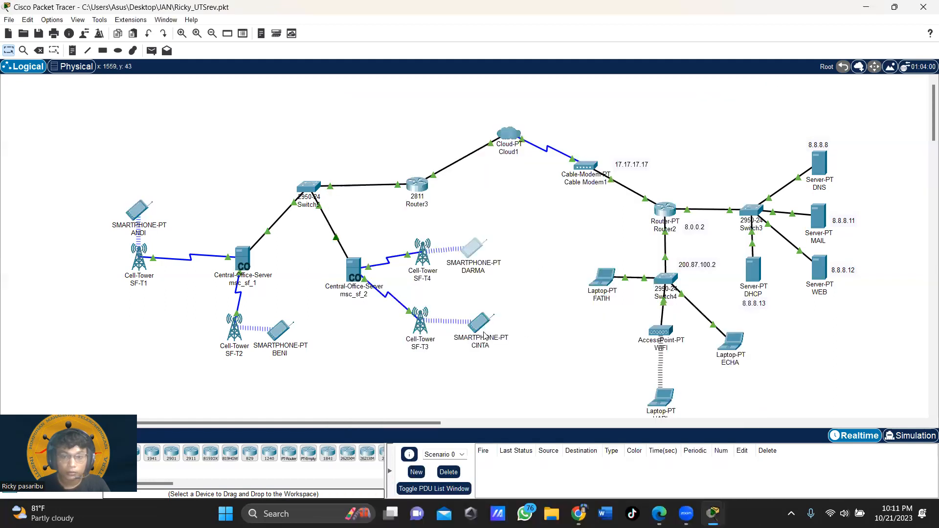
Step: On the SF-T3 smartphone's email setup, enter the user's display name and email address
left_click(479, 322)
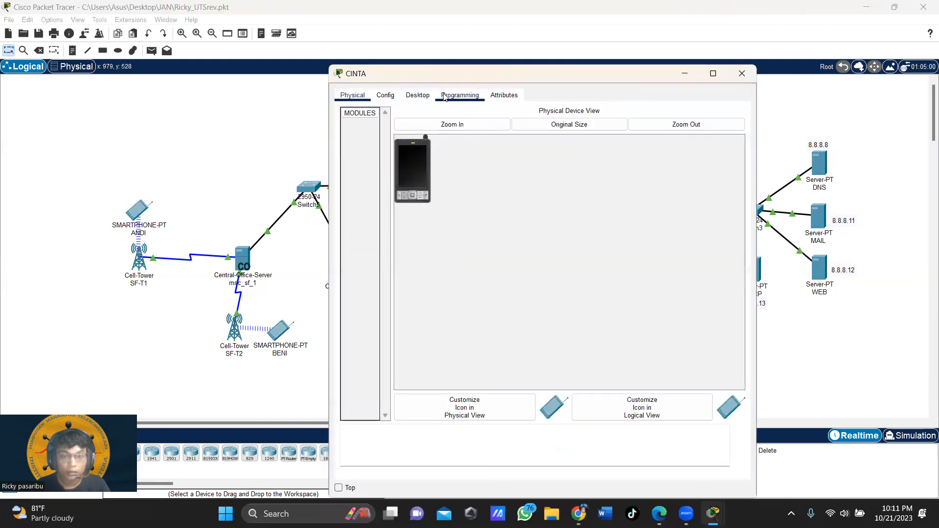
left_click(417, 95)
left_click(617, 238)
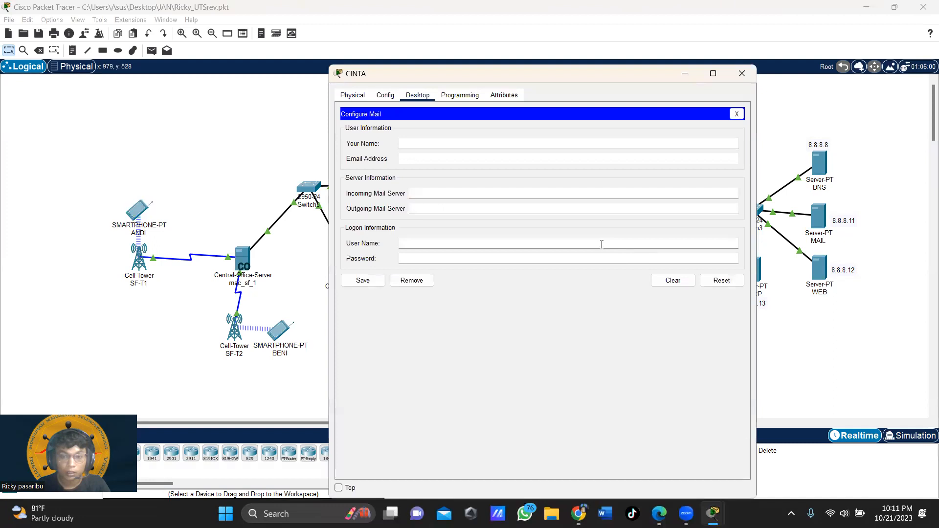
left_click(446, 144)
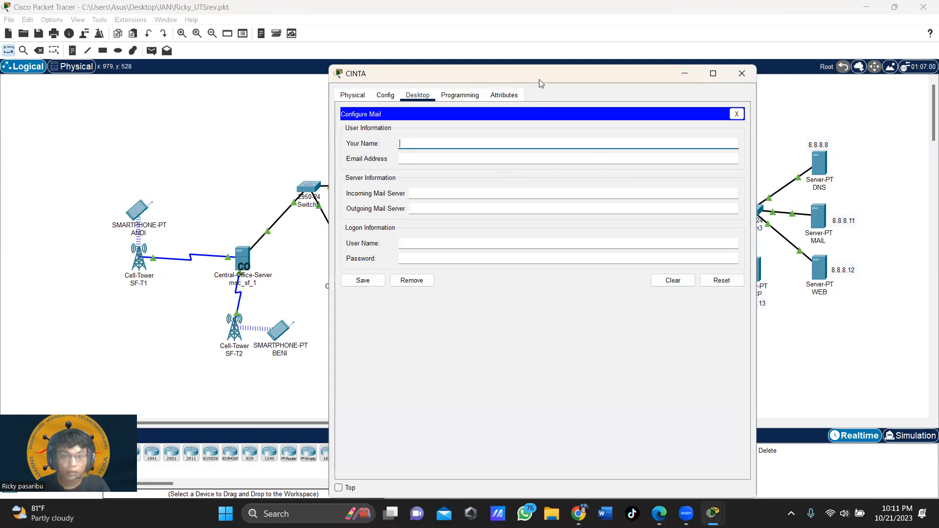
left_click_drag(518, 73, 263, 62)
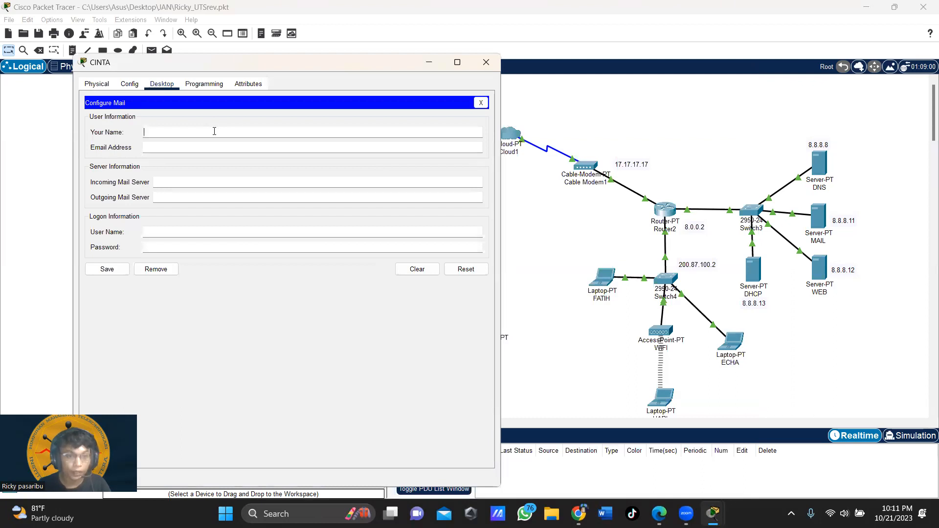
type("cinta")
key("Tab")
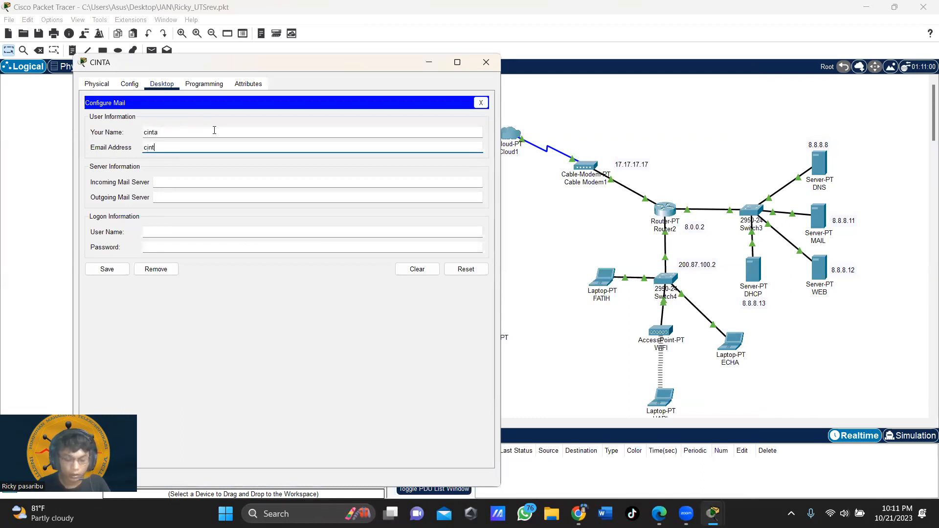
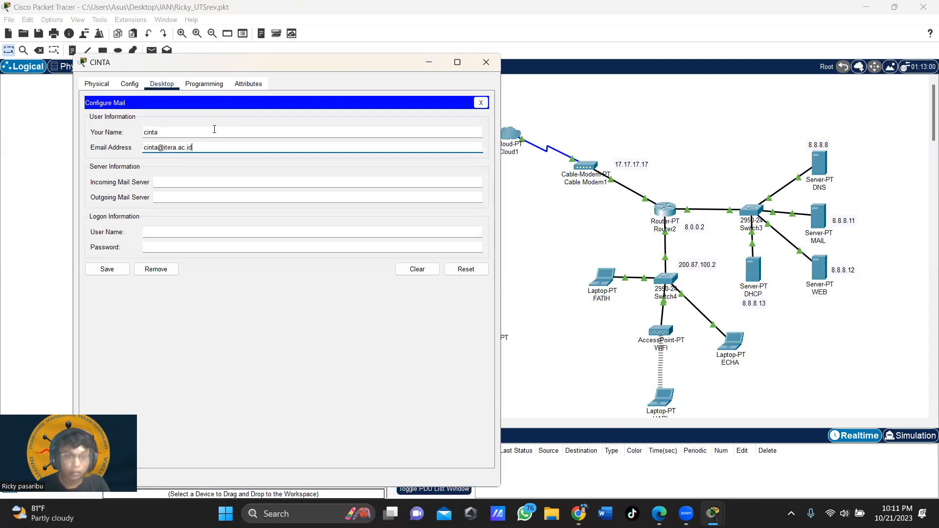
Step: Use 8.8.8.11 for incoming and outgoing mail, fill the logon credentials, save and close
left_click(206, 181)
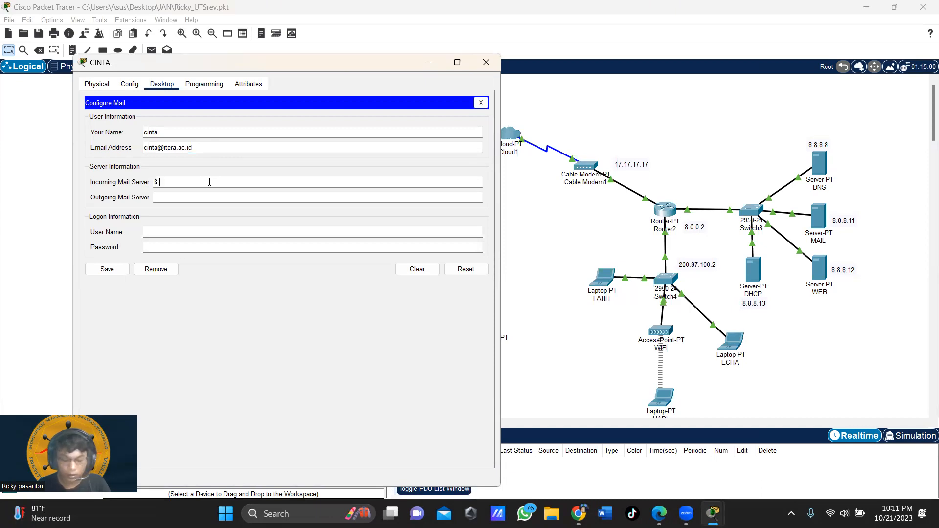
left_click_drag(209, 182, 122, 182)
key("ctrl+c")
left_click(173, 197)
key("ctrl+v")
left_click(175, 230)
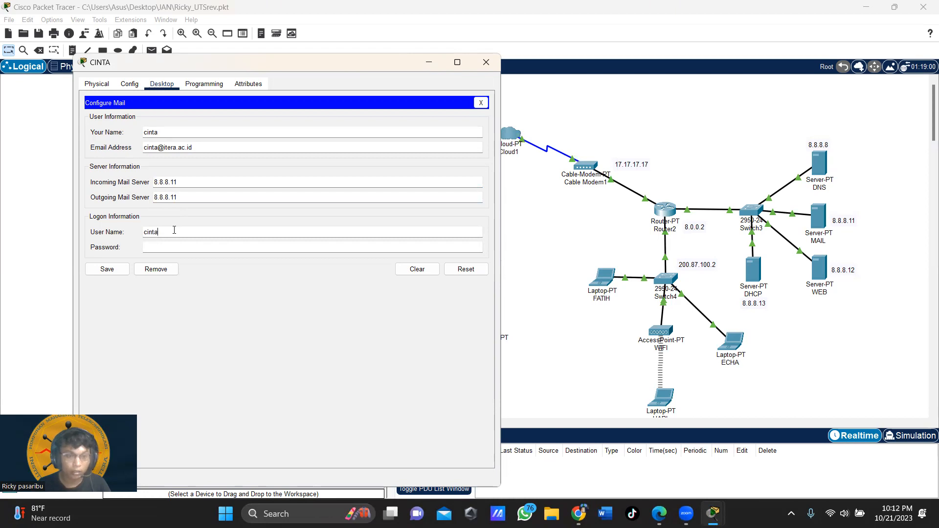
key("Tab")
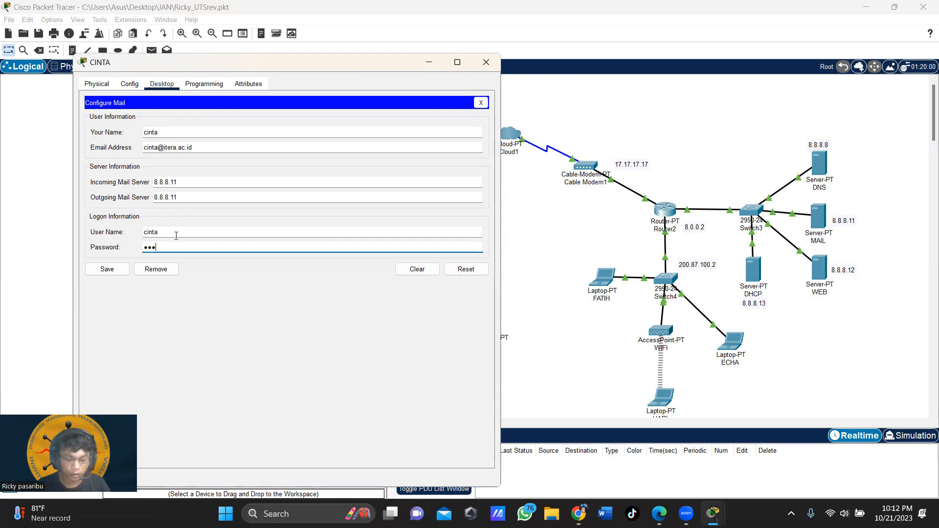
left_click(118, 270)
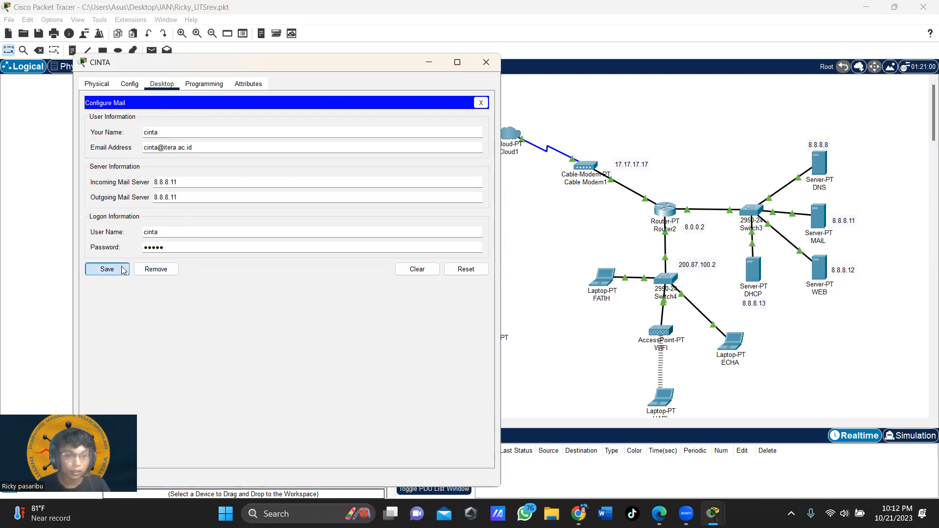
left_click(526, 58)
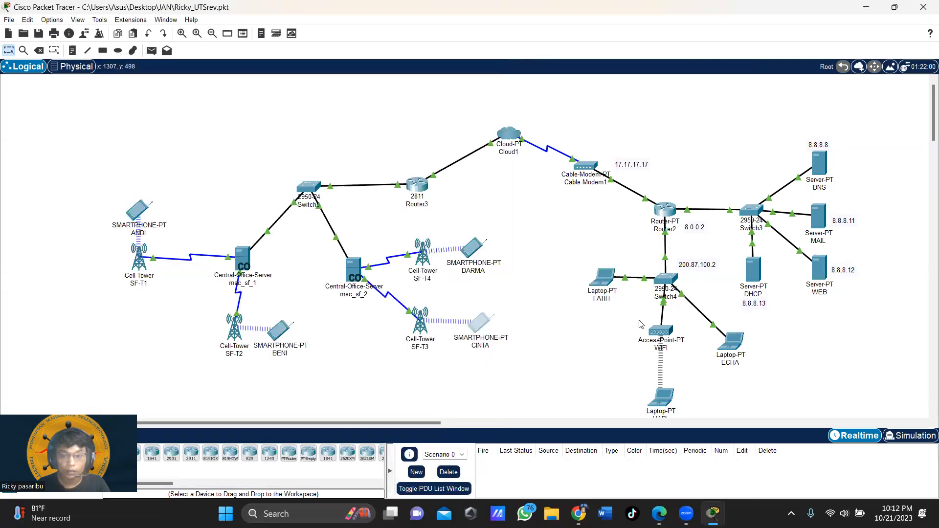
Step: Delete the Tugas mail from the Email inbox of the laptop left of Switch4
left_click(601, 277)
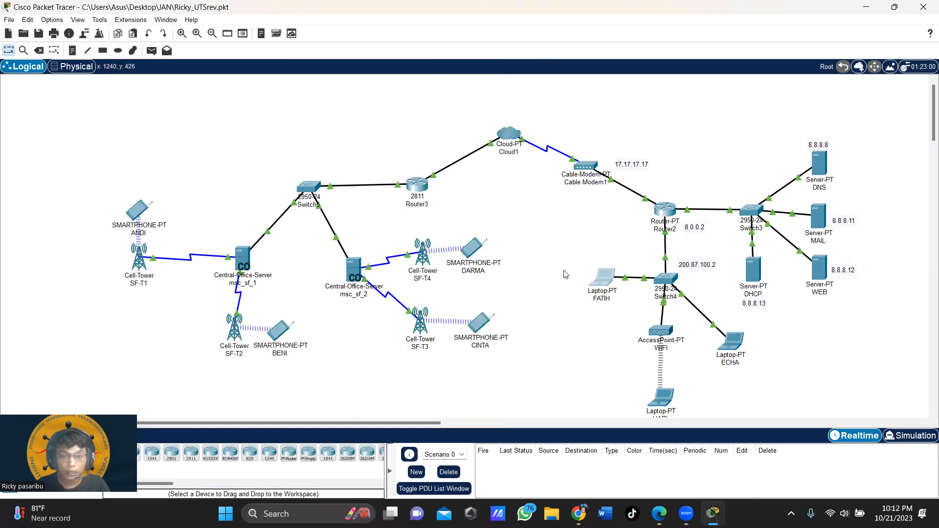
left_click(417, 95)
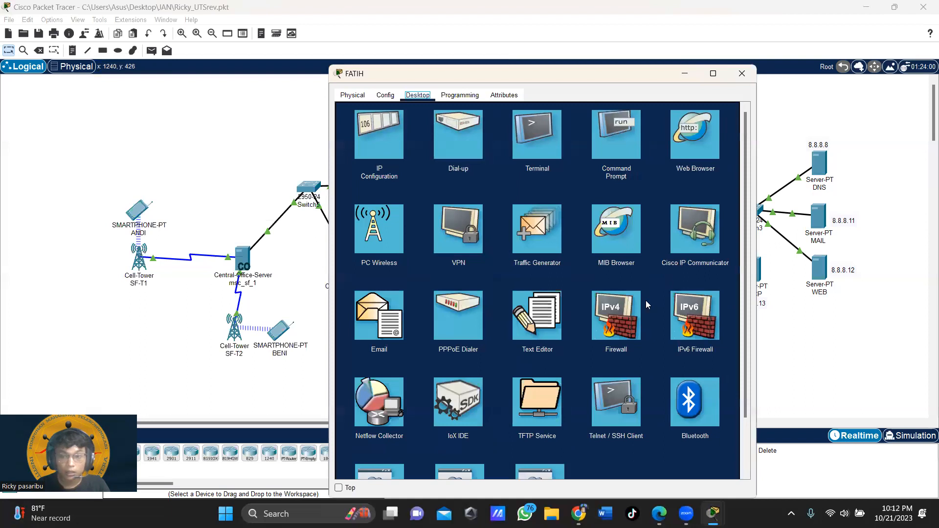
left_click(380, 329)
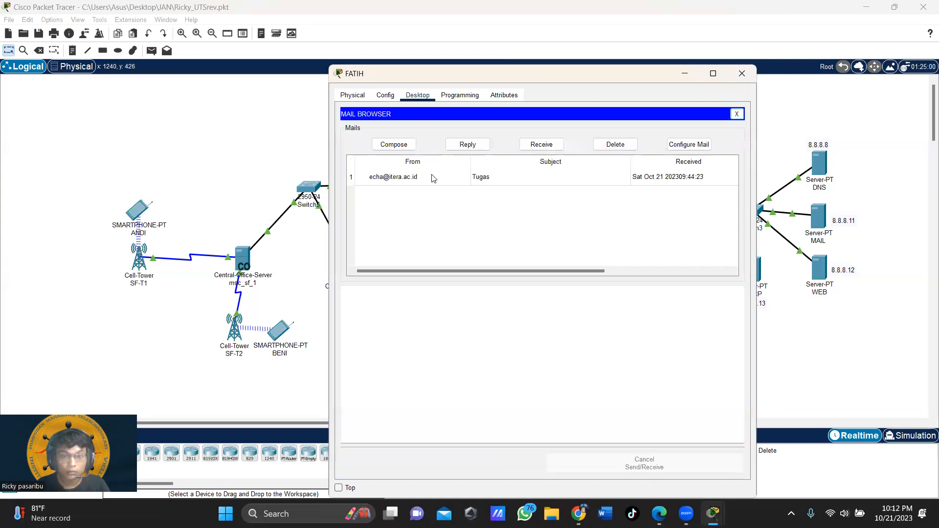
left_click(604, 182)
left_click(616, 146)
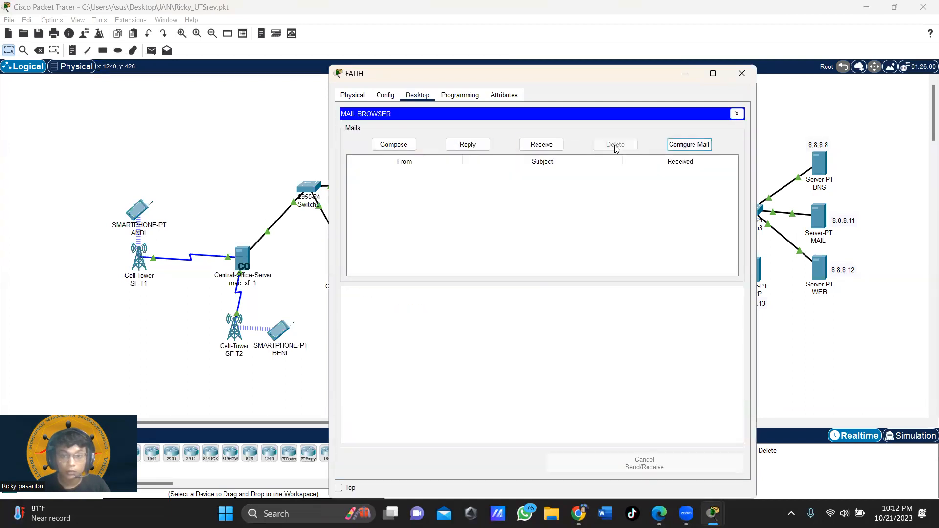
Step: Review that laptop's mail account settings, then close the laptop window
left_click(689, 144)
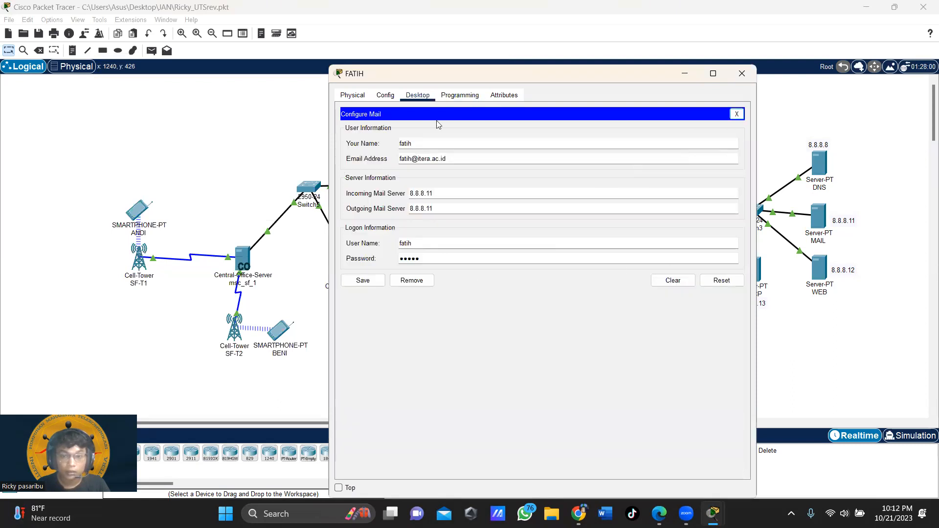
left_click(417, 96)
left_click(737, 113)
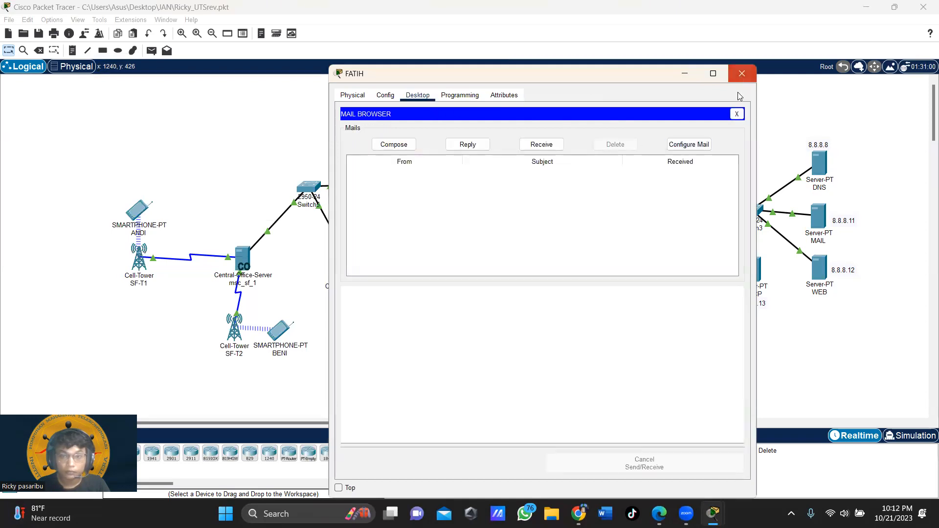
left_click(741, 73)
scroll(664, 387, "down", 2)
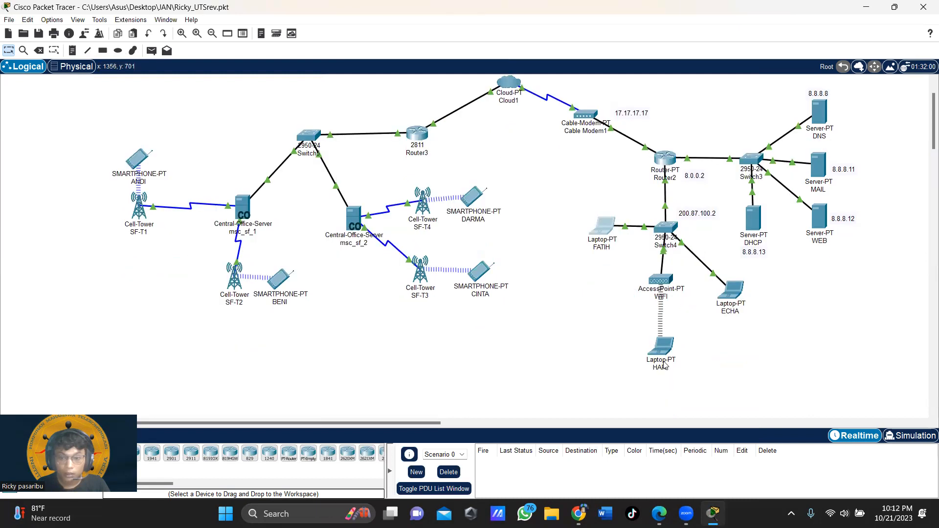
Step: Open the wireless laptop's email setup and enter the user's display name and email address
left_click(662, 349)
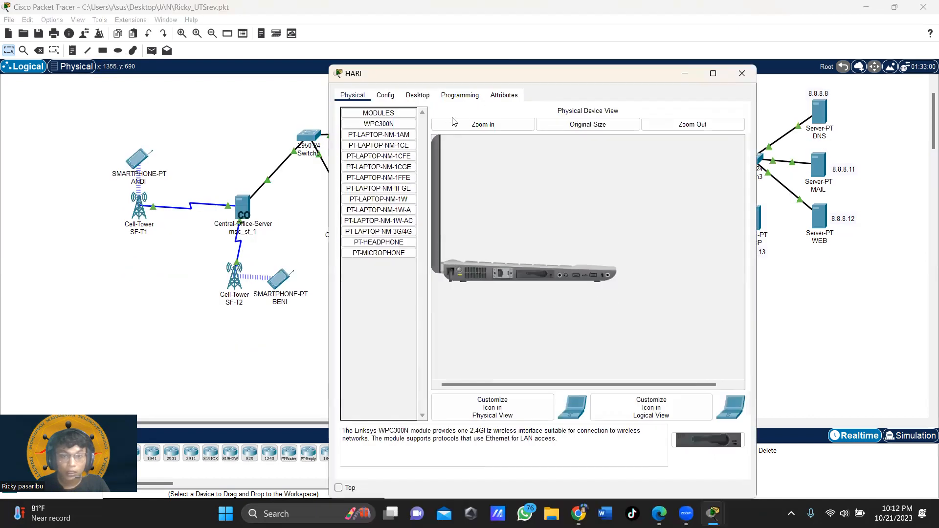
left_click(418, 95)
left_click(387, 315)
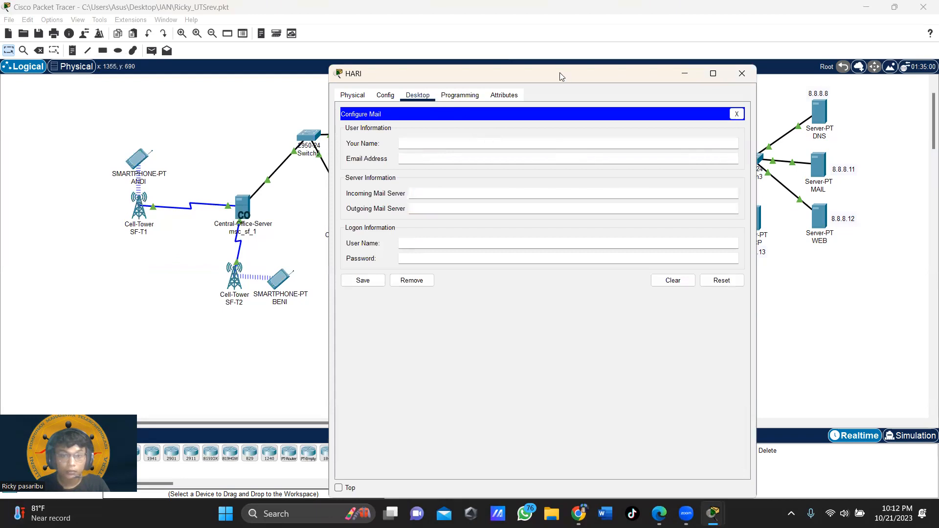
left_click_drag(561, 77, 442, 42)
left_click(326, 108)
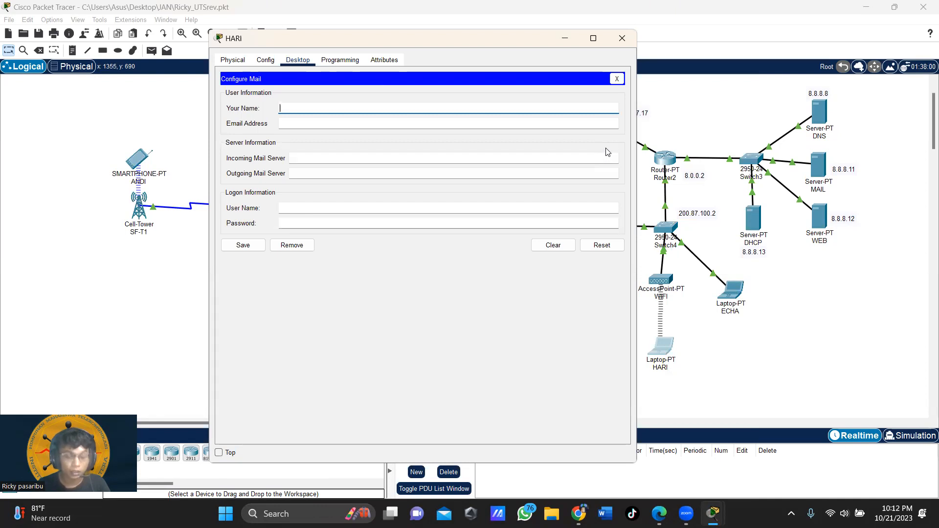
key("Tab")
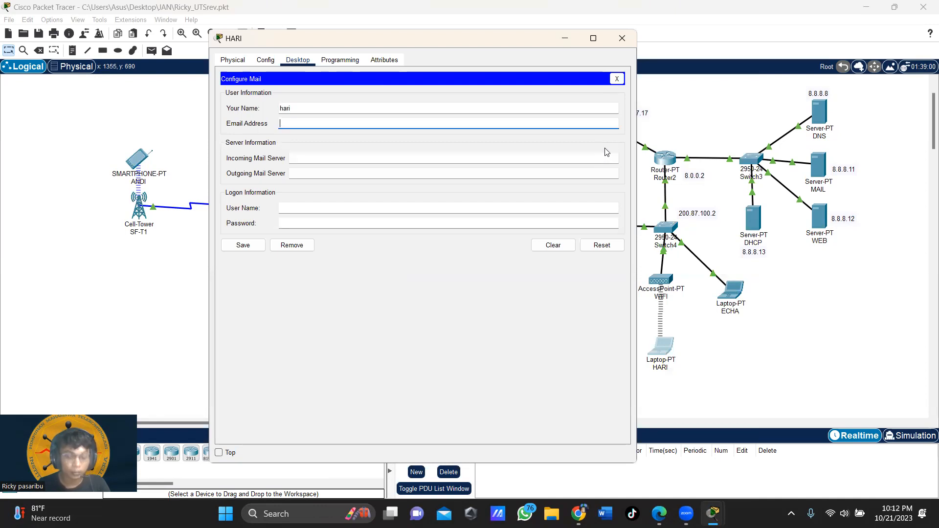
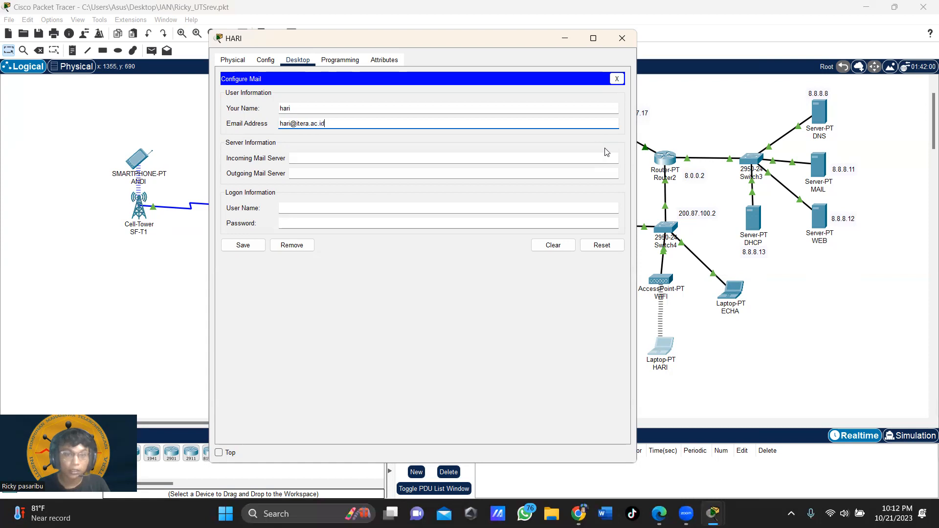
Step: Paste 8.8.8.11 as incoming and outgoing server, enter logon credentials, save, and close the laptop
left_click(349, 158)
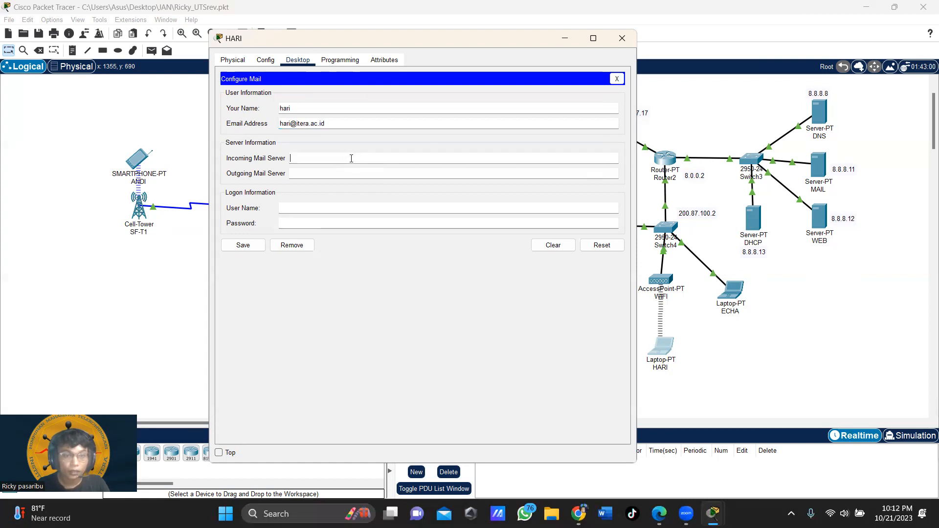
type("8.8.8.11")
left_click(318, 173)
type("8.8.8.11")
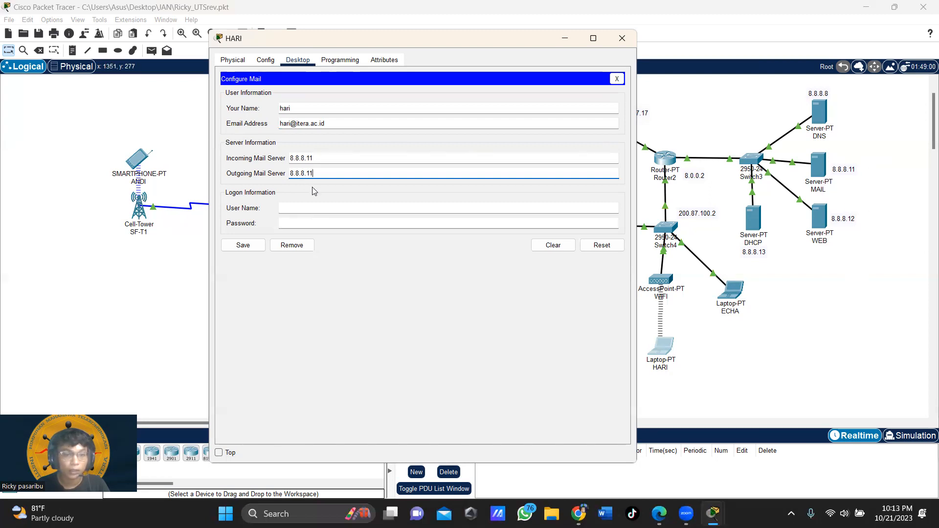
left_click(320, 206)
type("h")
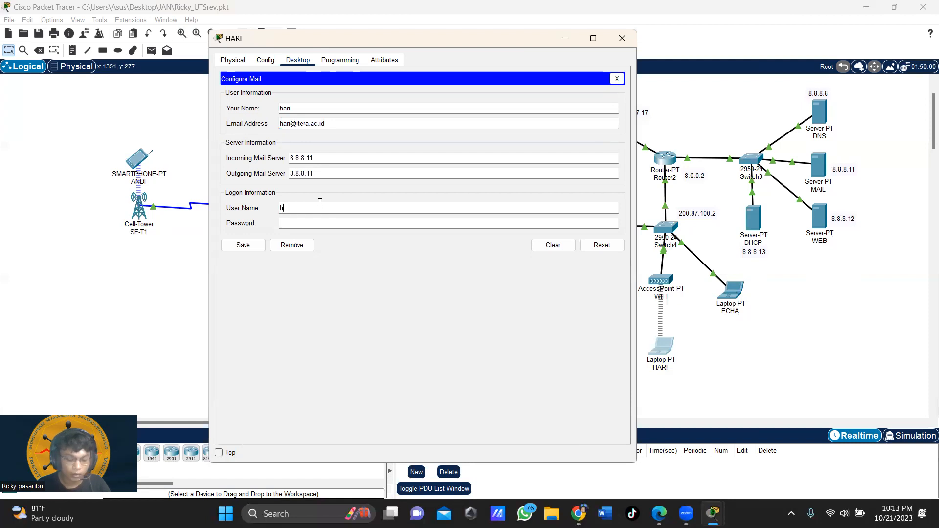
key("Tab")
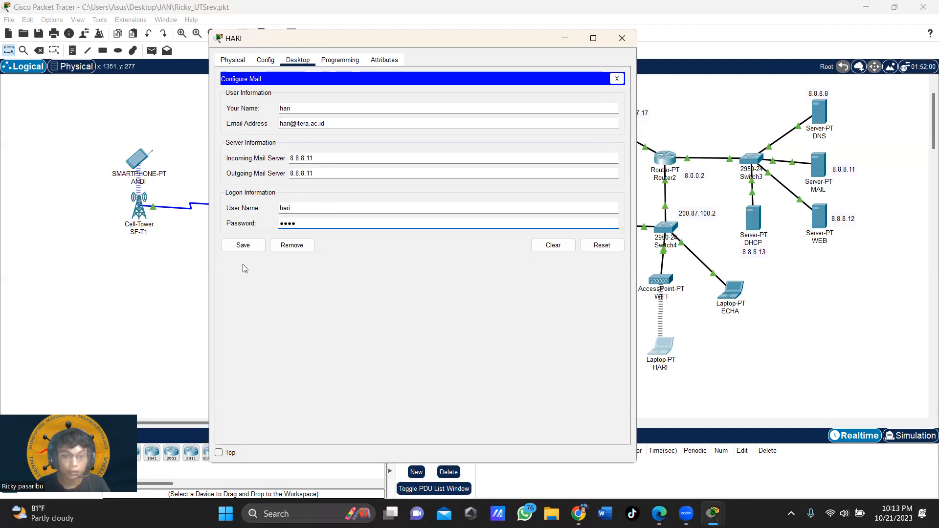
left_click(244, 246)
left_click(621, 38)
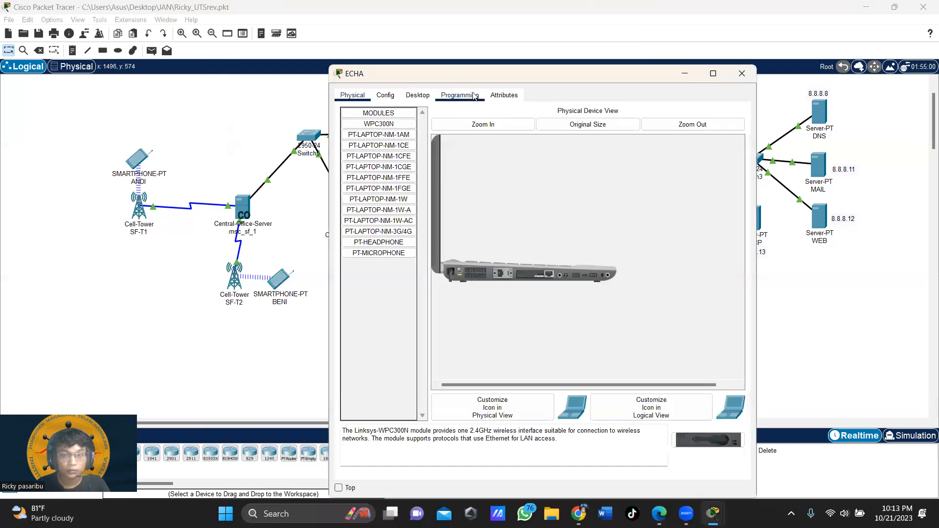
Step: Delete both RE: Tugas mails from the laptop's Email inbox
left_click(418, 95)
left_click(384, 322)
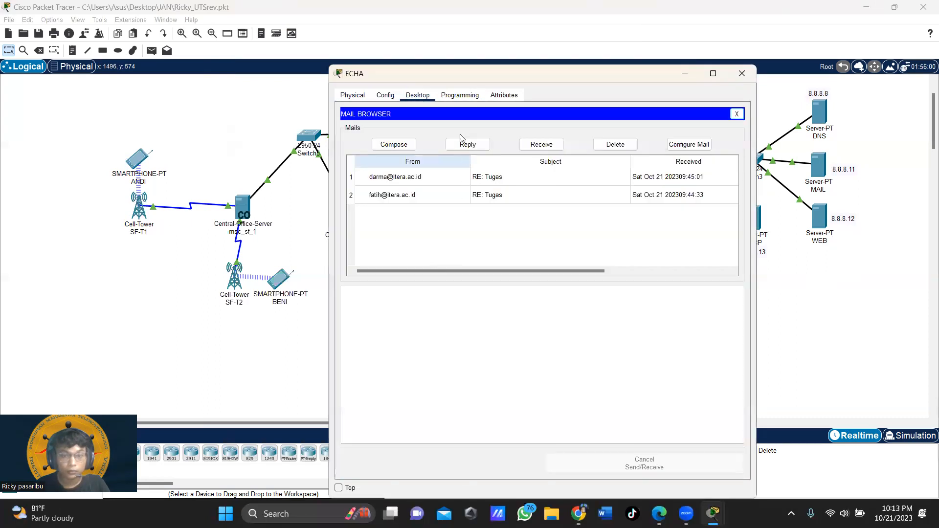
left_click(573, 193)
left_click(615, 145)
left_click(547, 177)
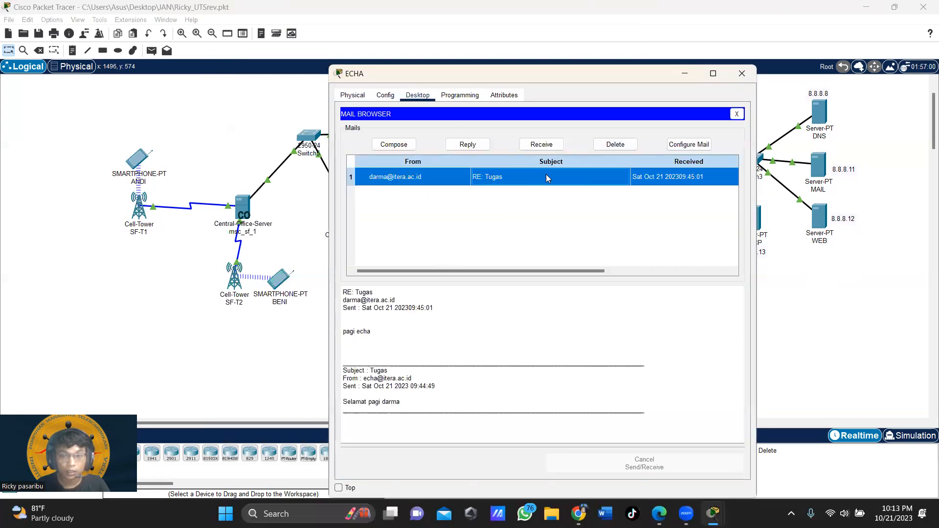
left_click(616, 144)
Step: Re-save the mail settings on 8.8.8.11, close the laptop window, and bring up the window switcher
left_click(690, 145)
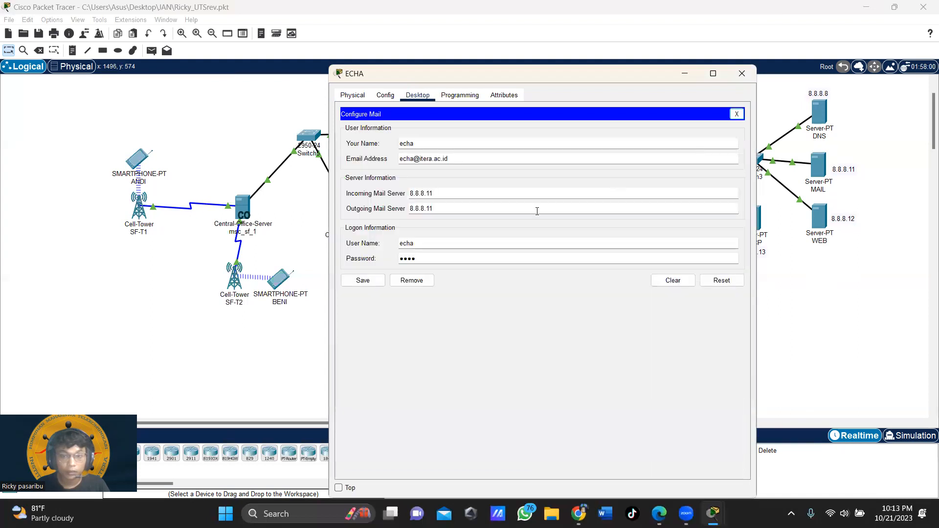
left_click(363, 280)
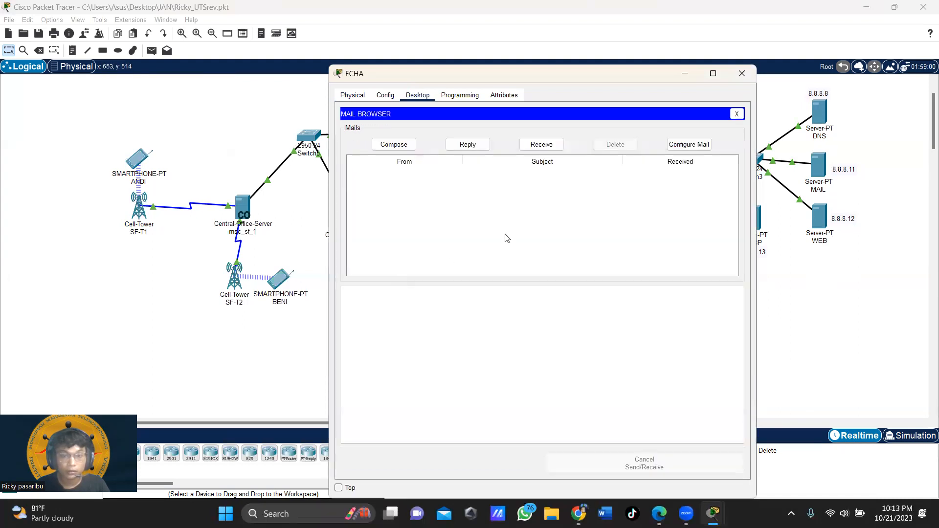
left_click(746, 80)
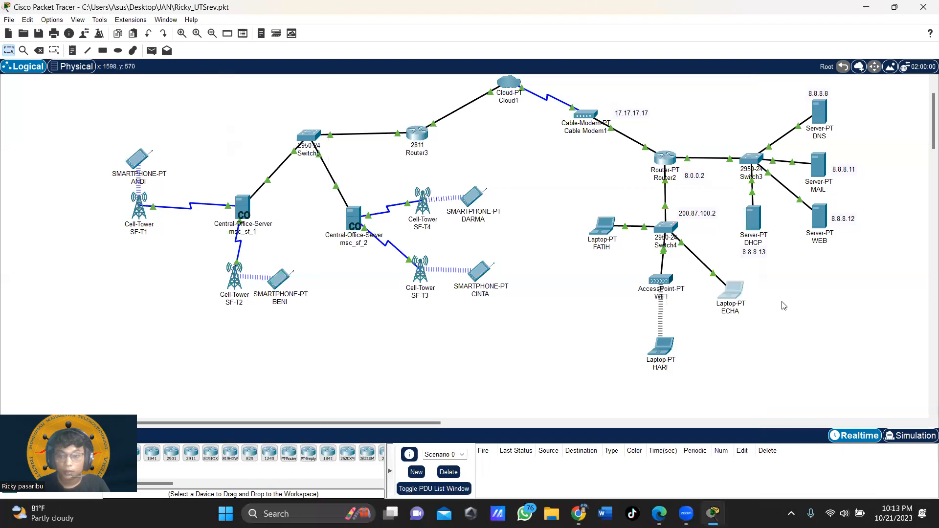
left_click_drag(424, 426, 563, 413)
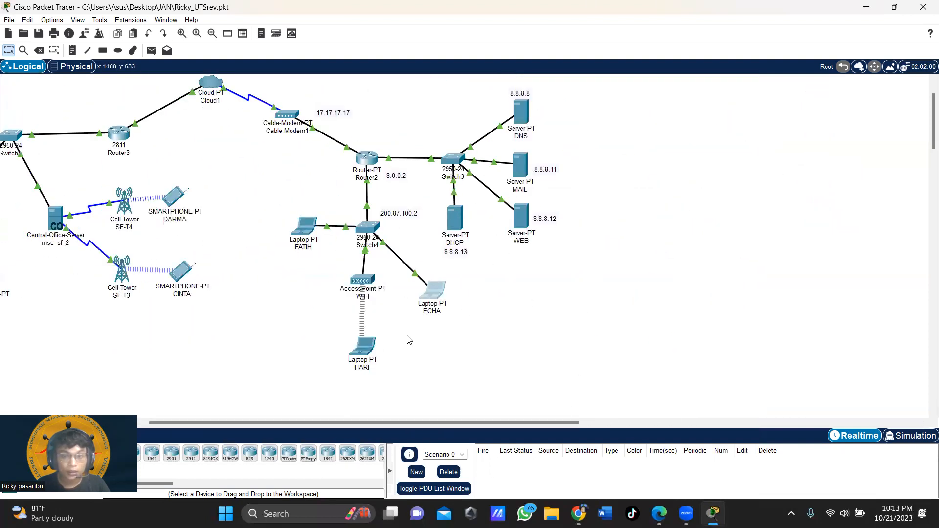
left_click_drag(422, 423, 304, 409)
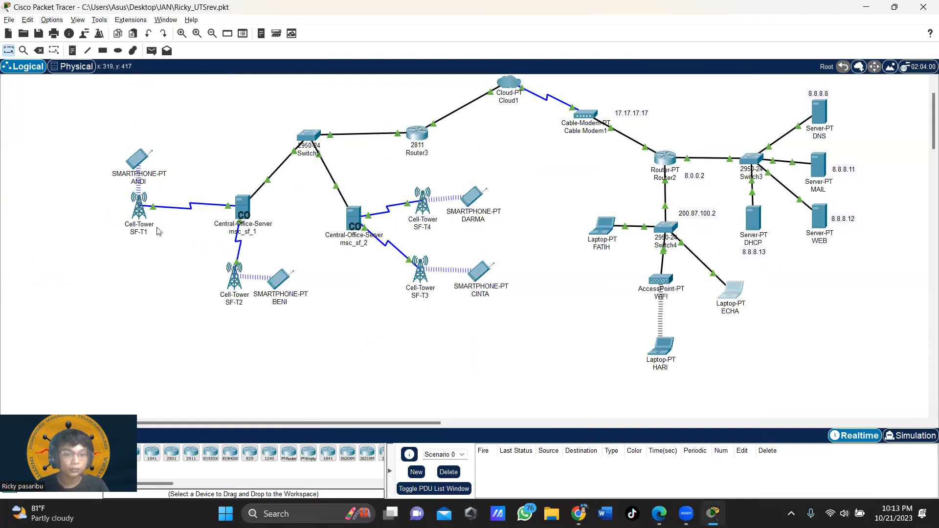
key("alt+Tab")
key("alt+Tab")
key("alt+Tab")
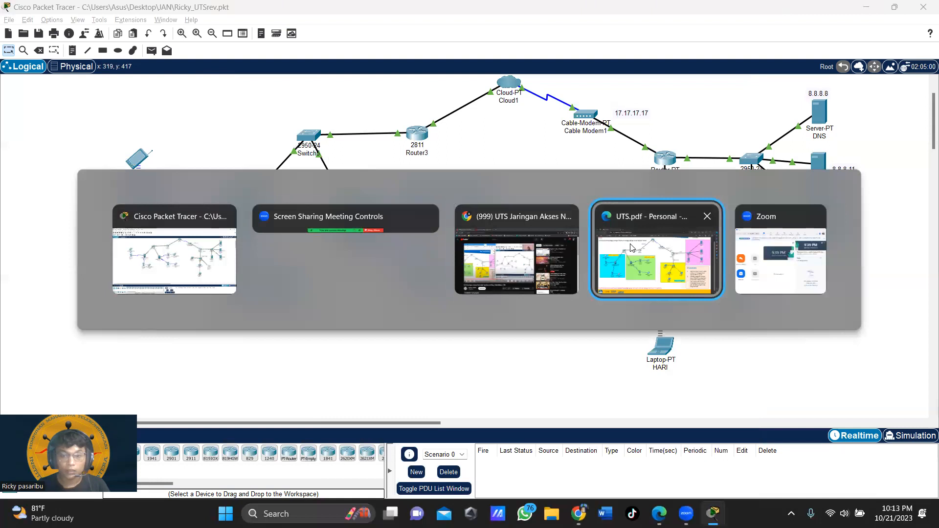
Step: Read the UTS assignment PDF in Edge, then return to Packet Tracer
left_click(707, 284)
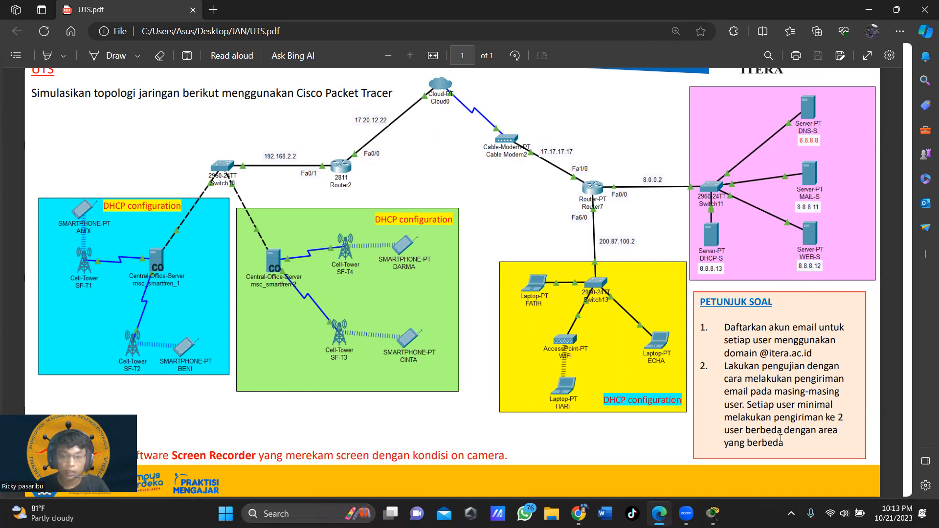
key("alt+Tab")
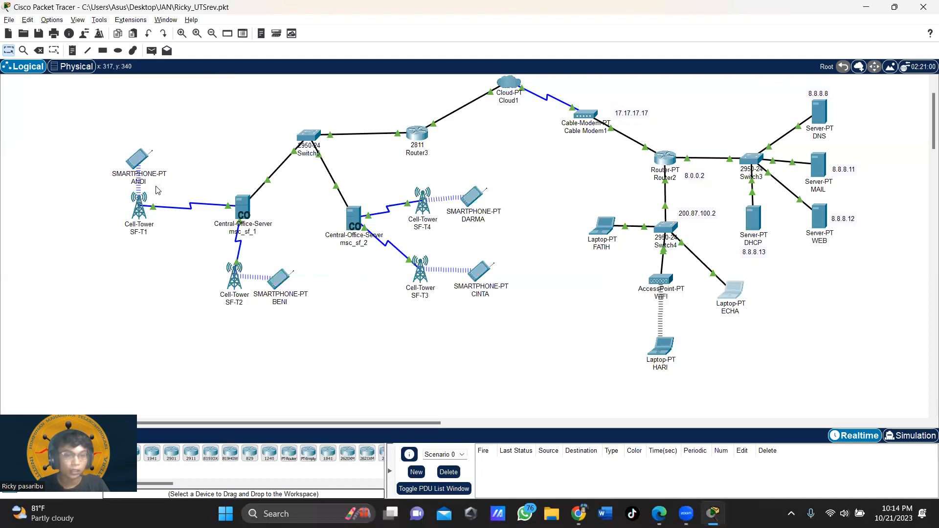
Step: Open the SF-T1 smartphone, resize its window into the upper left, and launch Email
left_click(140, 161)
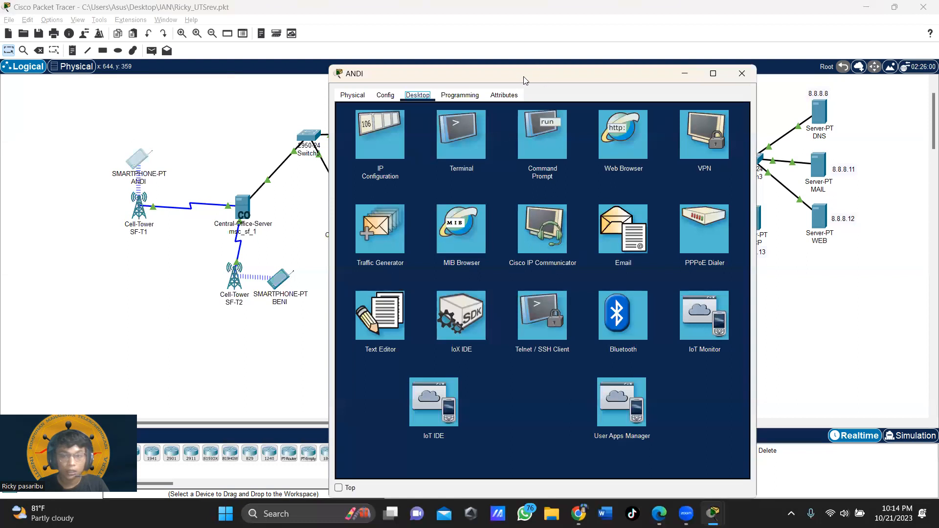
left_click_drag(523, 77, 212, 25)
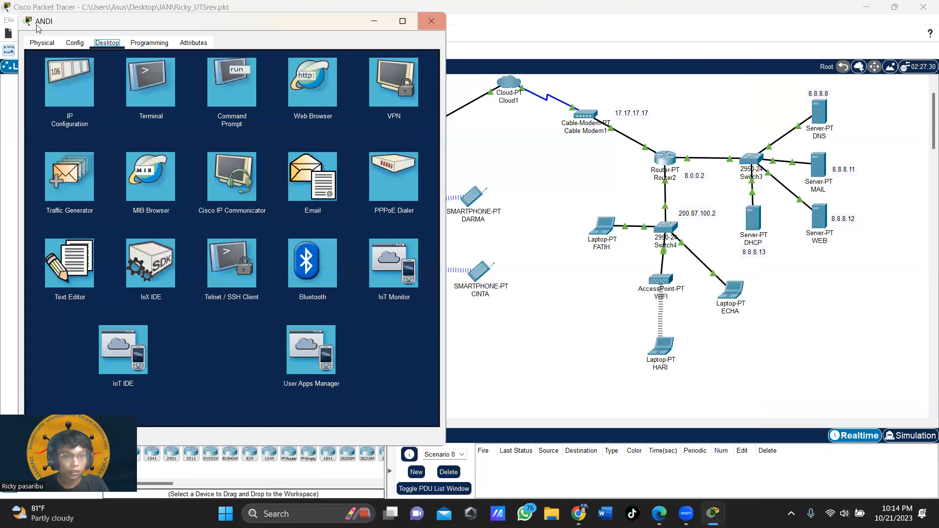
left_click_drag(22, 14, 158, 70)
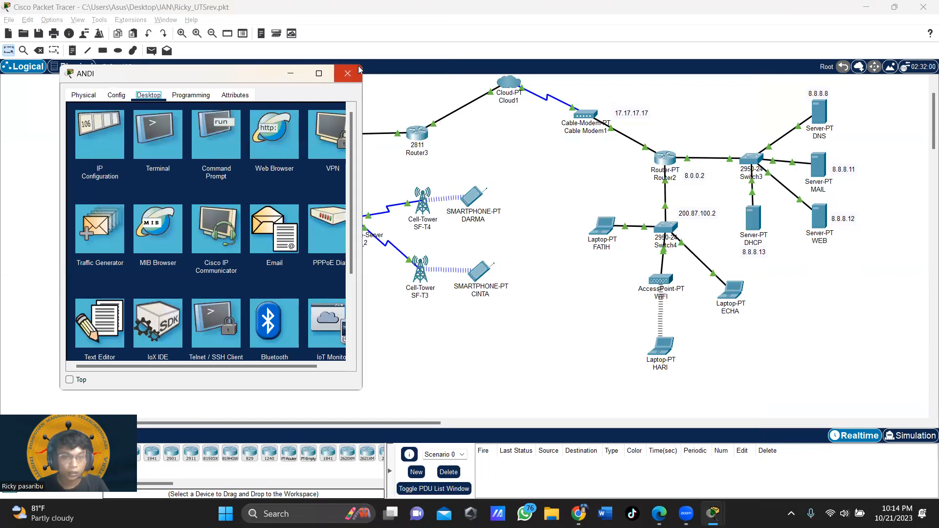
left_click_drag(361, 63, 386, 47)
left_click(287, 212)
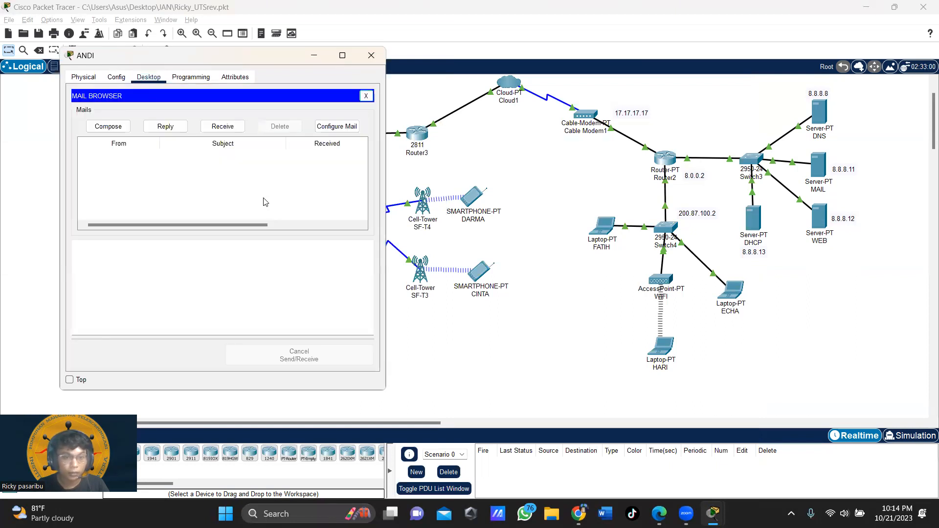
Step: Send a 'UTS' mail asking about exam preparation to the SF-T4 phone's user, then close the window
left_click(130, 130)
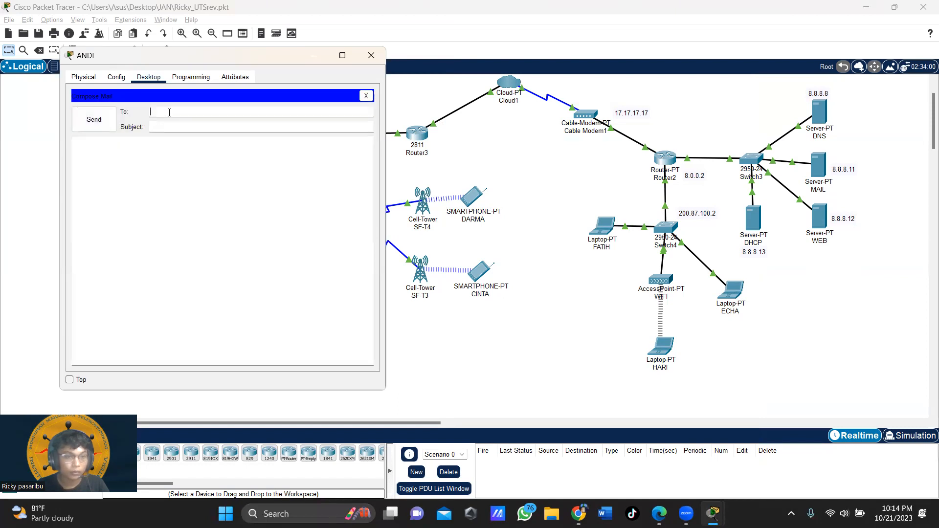
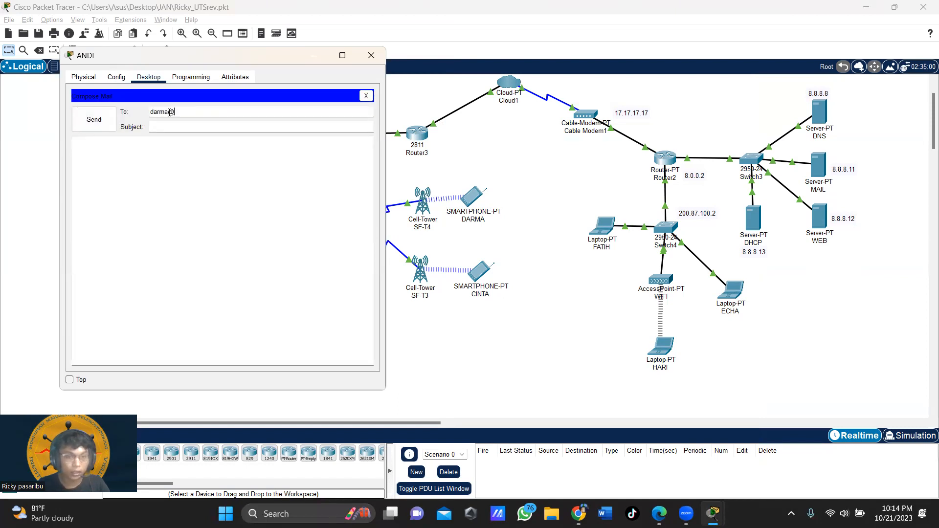
left_click(169, 127)
left_click(160, 158)
type("darma, kamu udh")
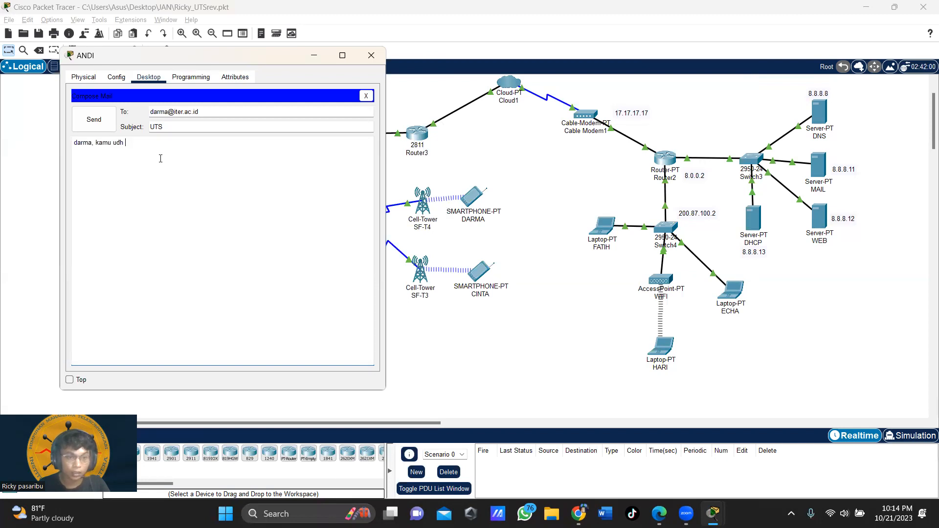
type(" persiapan untuk UTS belum?")
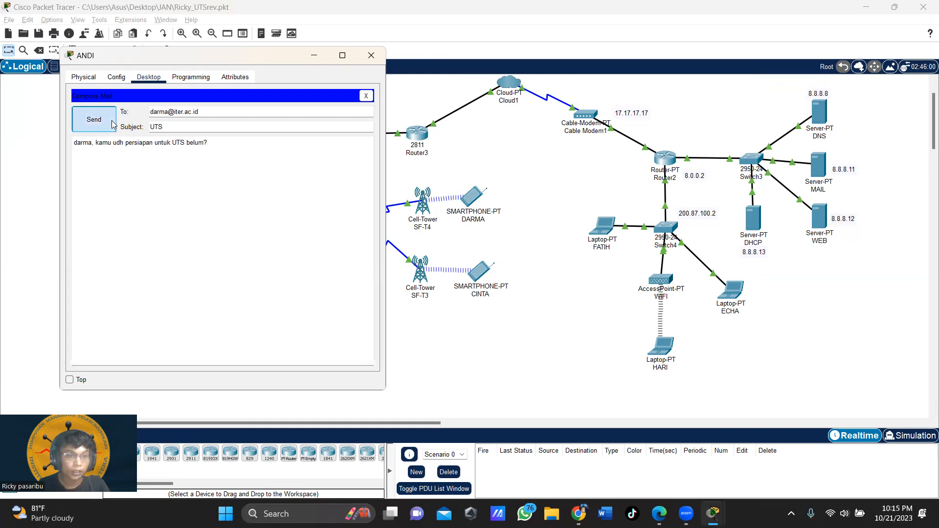
left_click(113, 122)
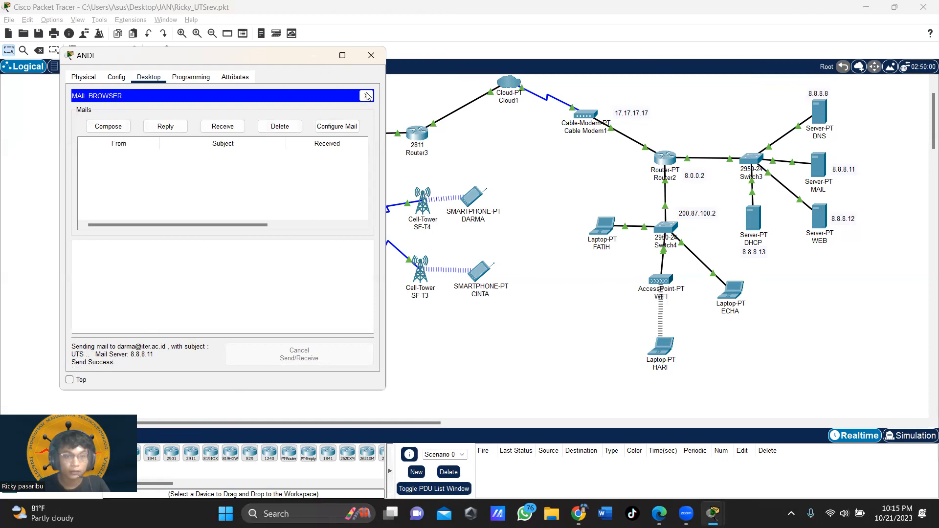
left_click(372, 55)
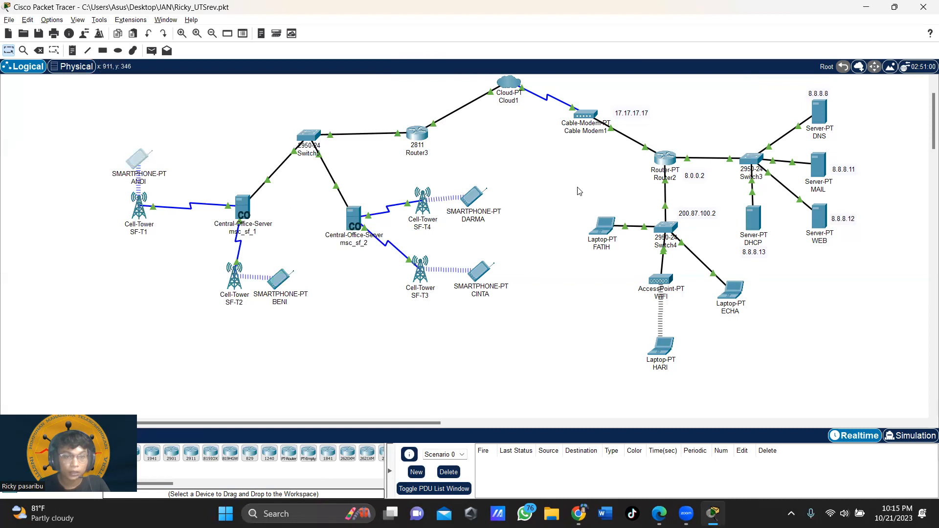
Step: Fetch new mail three times on the SF-T4 smartphone, finding none, then close it
left_click(474, 198)
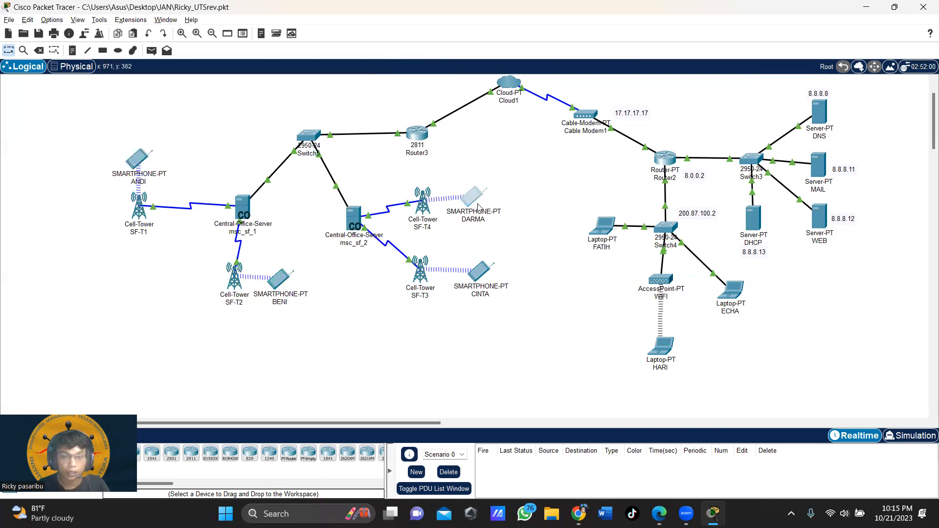
left_click(631, 252)
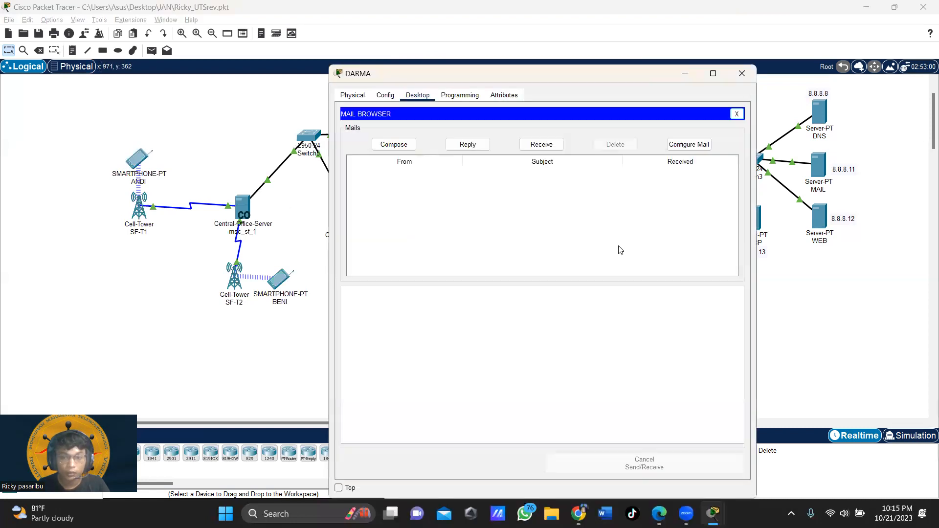
left_click(526, 147)
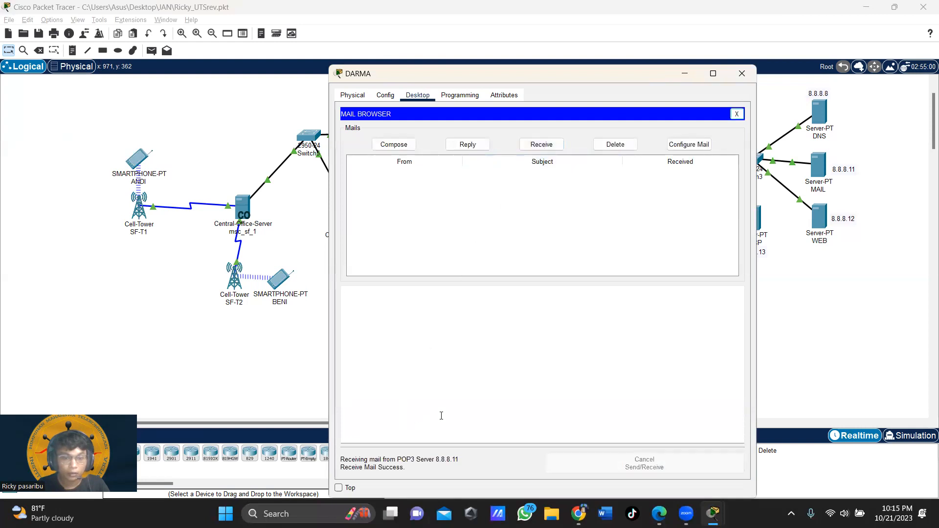
left_click(540, 144)
left_click(540, 145)
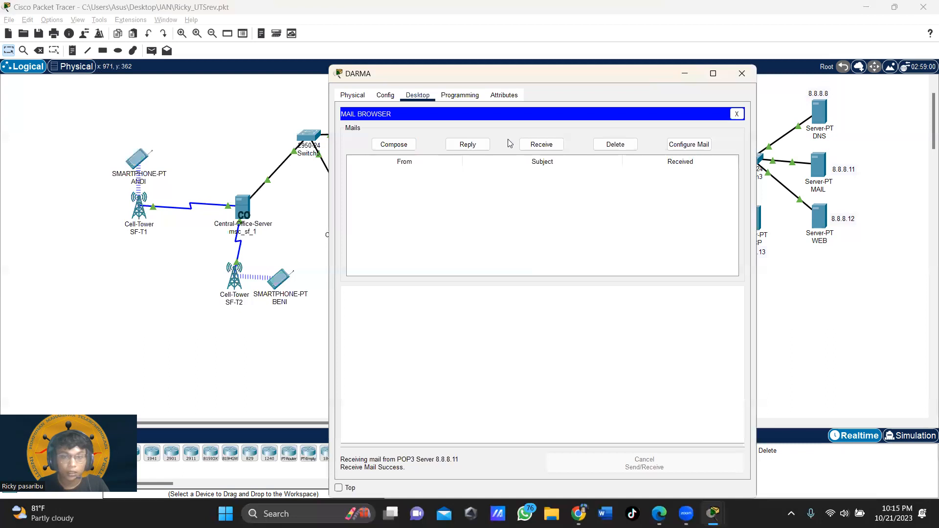
left_click(741, 73)
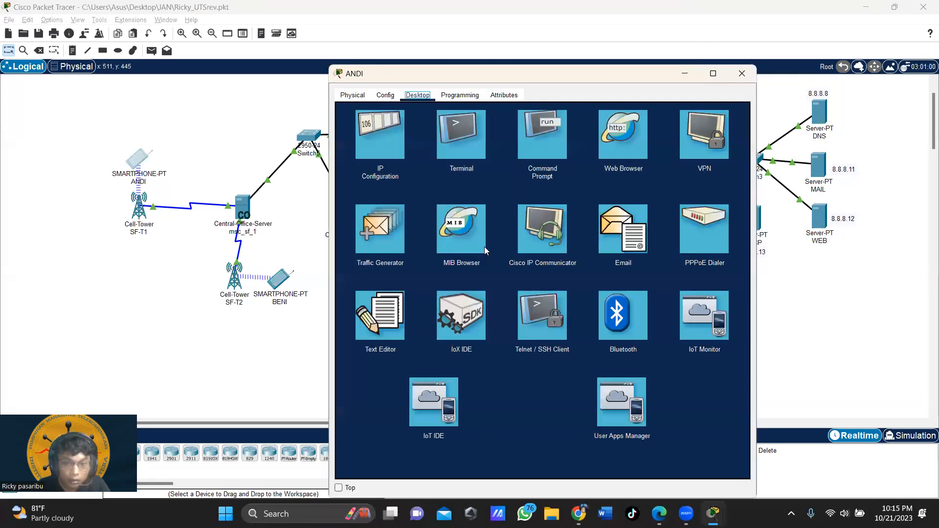
Step: Resend the 'UTS' mail asking whether the recipient has studied to the SF-T4 user, then close
left_click(599, 229)
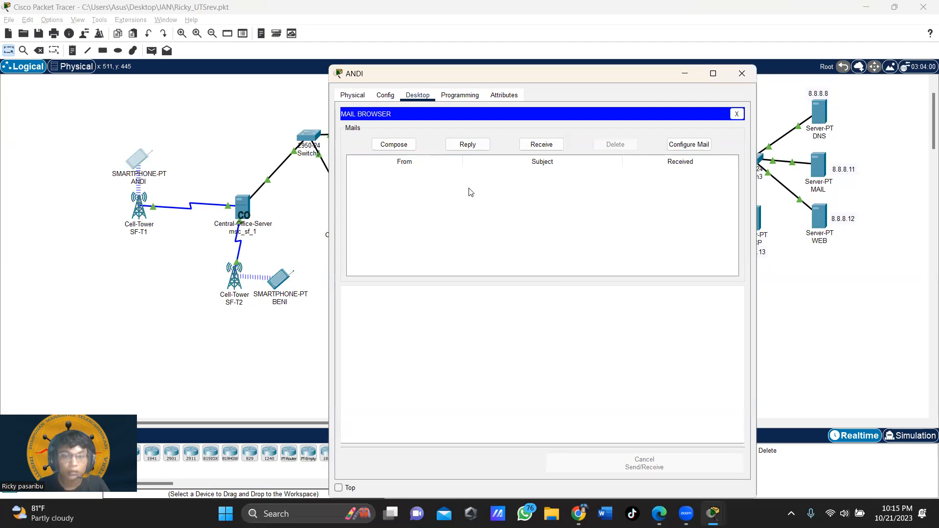
left_click(390, 146)
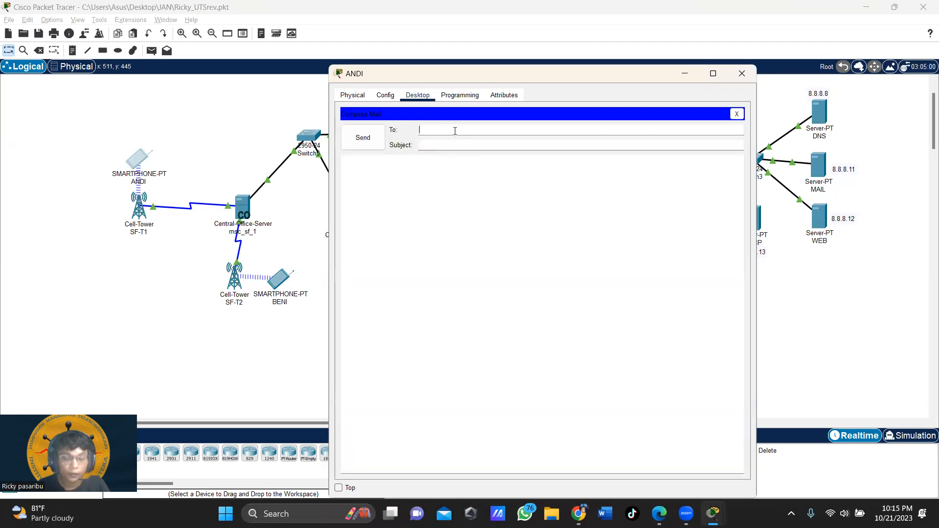
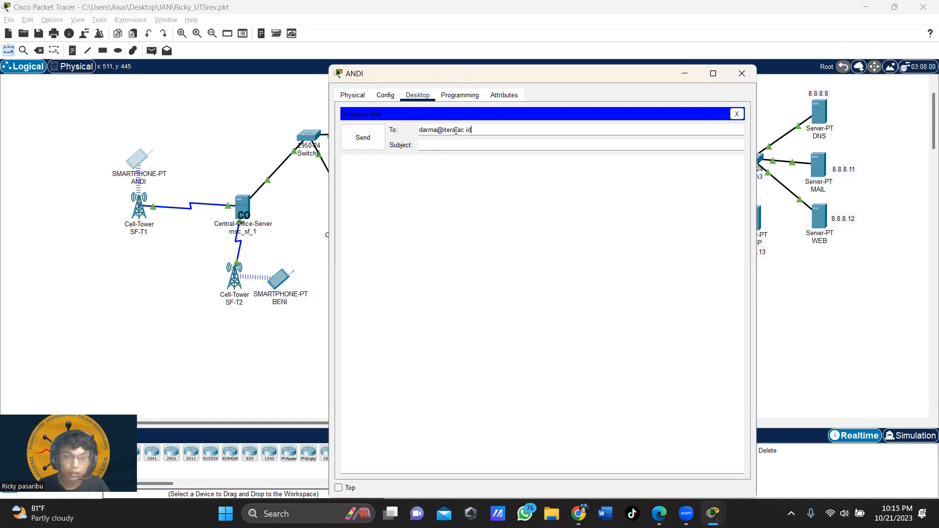
left_click(459, 145)
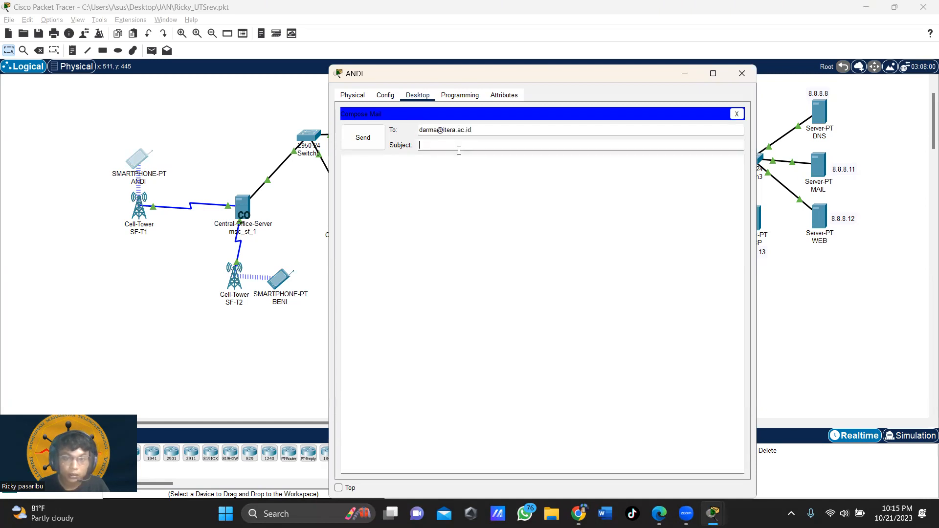
type("UTS")
left_click(450, 188)
type("Darma, kamu sudah belajar untuk persiapan uts belum")
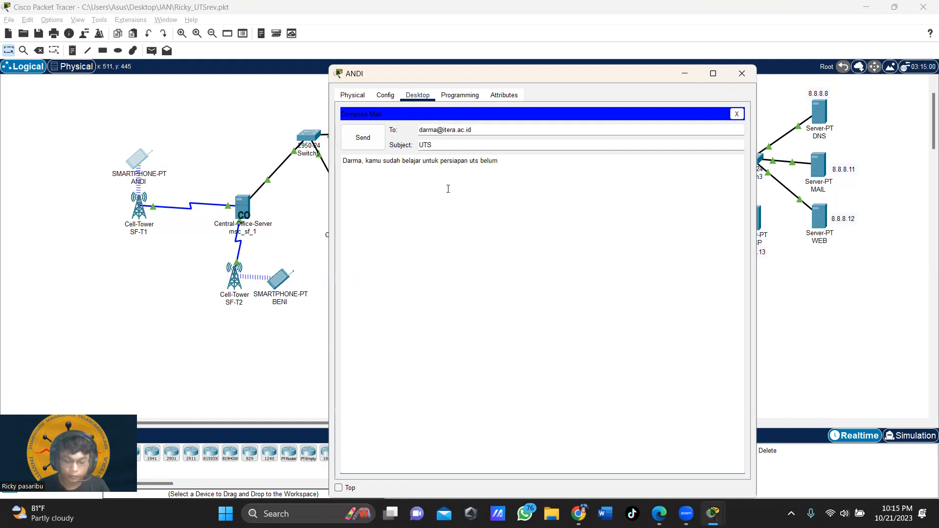
type("?")
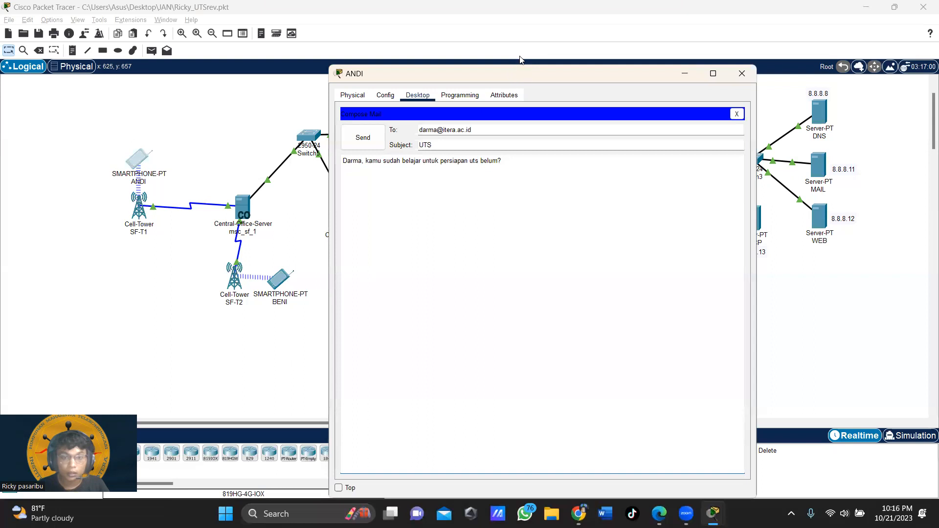
left_click_drag(476, 80, 468, 50)
left_click(354, 106)
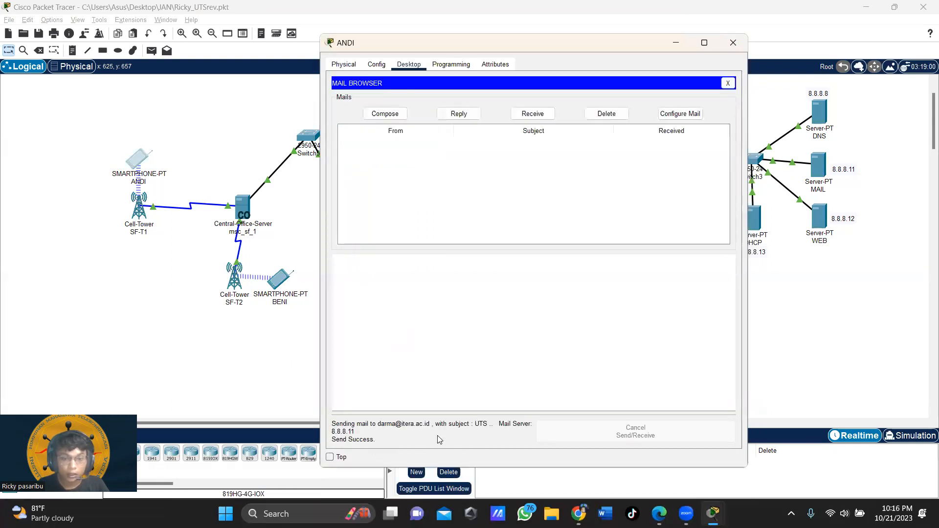
left_click(733, 43)
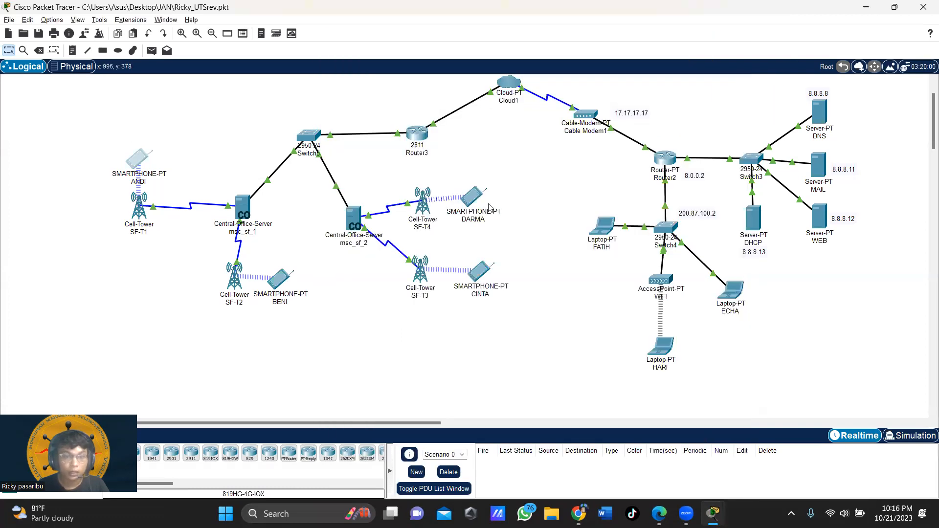
Step: Fetch mail on the SF-T4 smartphone, read the received UTS message, and close the window
left_click(477, 201)
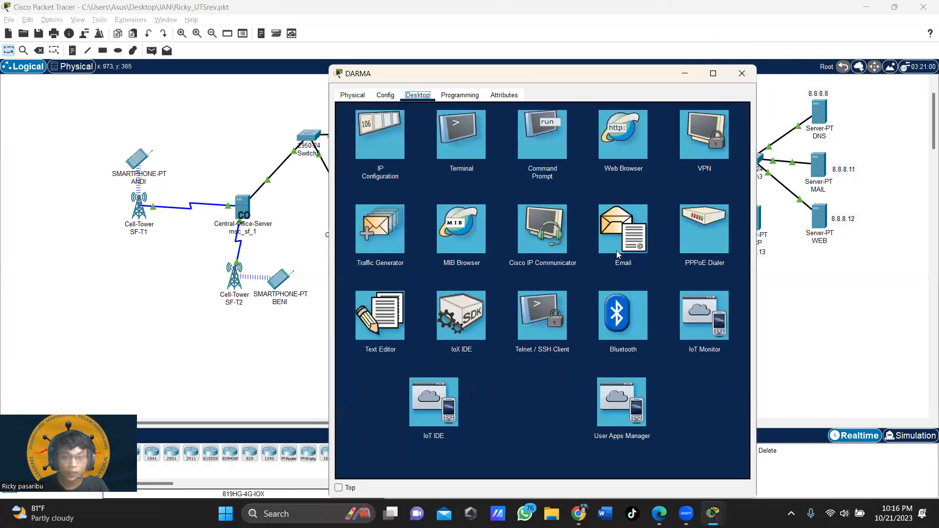
left_click(618, 243)
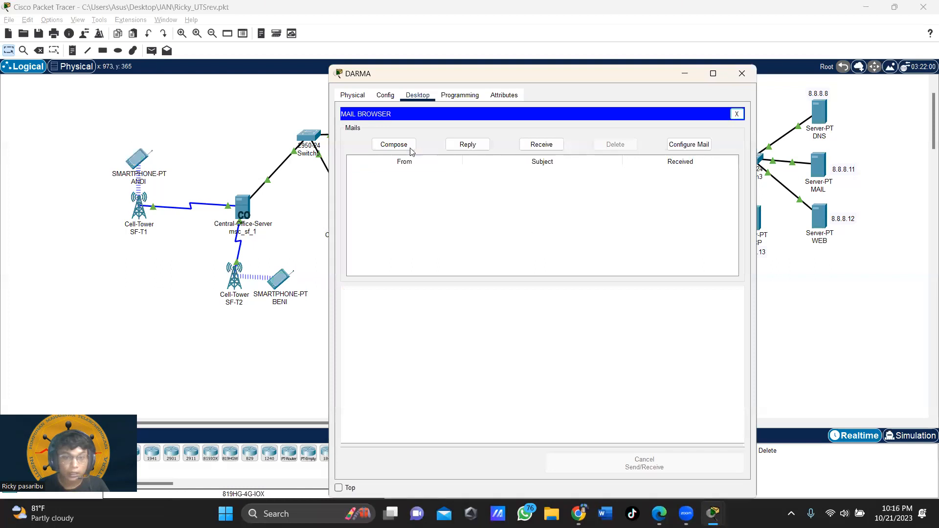
left_click(556, 149)
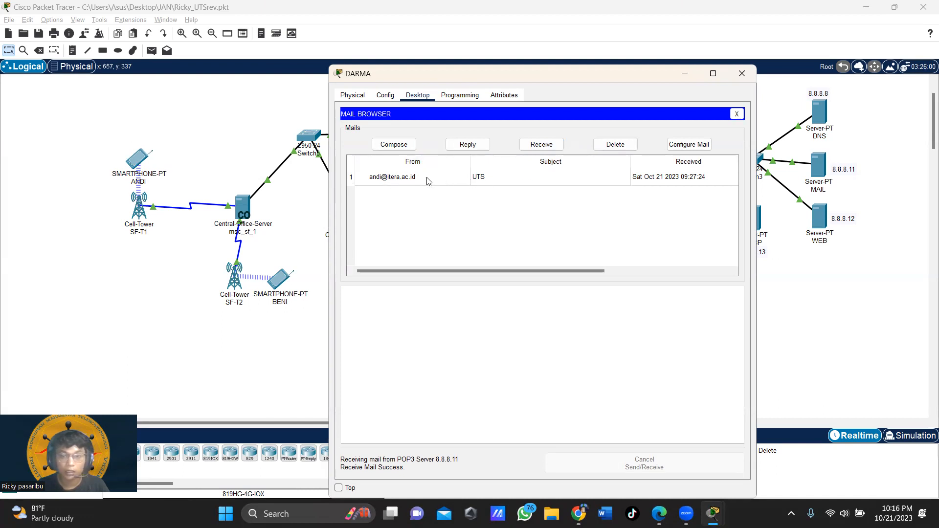
left_click(410, 178)
left_click(344, 324)
left_click_drag(344, 324, 578, 321)
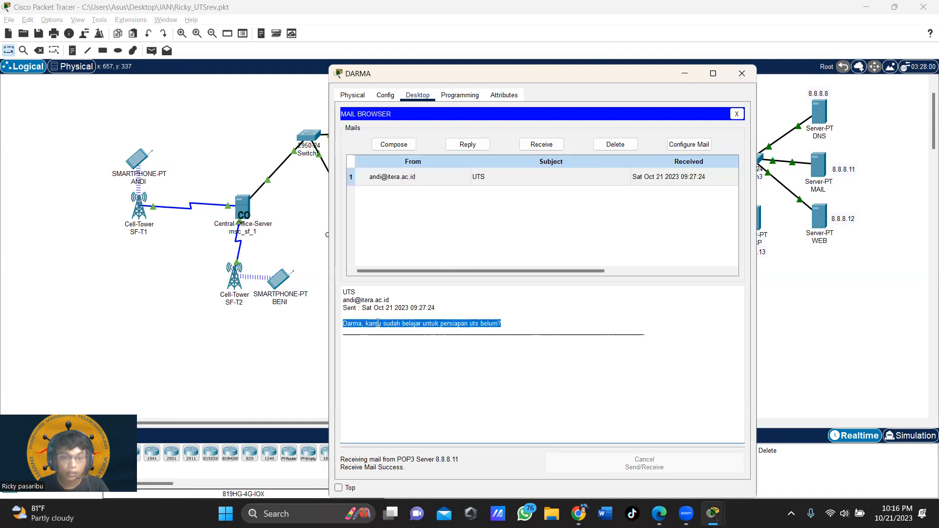
left_click(538, 321)
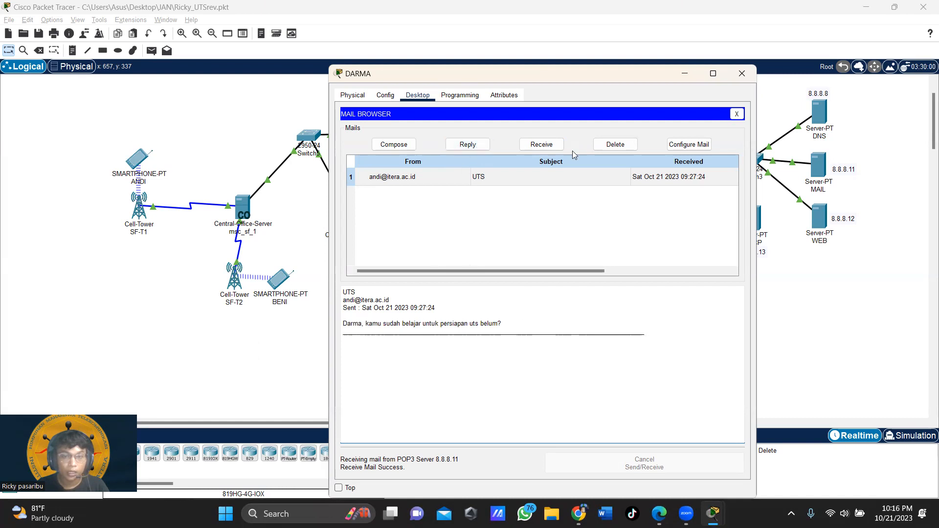
left_click(743, 74)
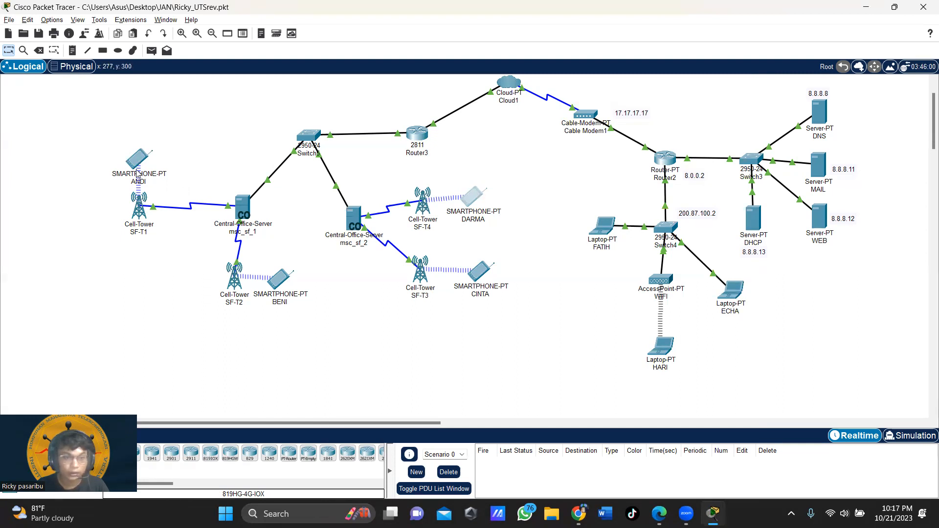
Step: From the SF-T1 smartphone, email the laptop left of Switch4 with subject Baju, asking their shirt colour
left_click(153, 163)
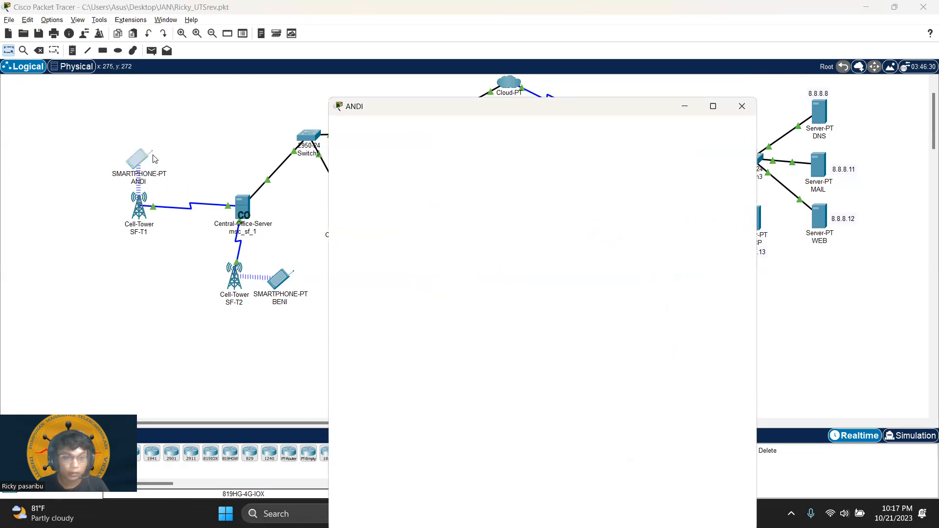
left_click(611, 239)
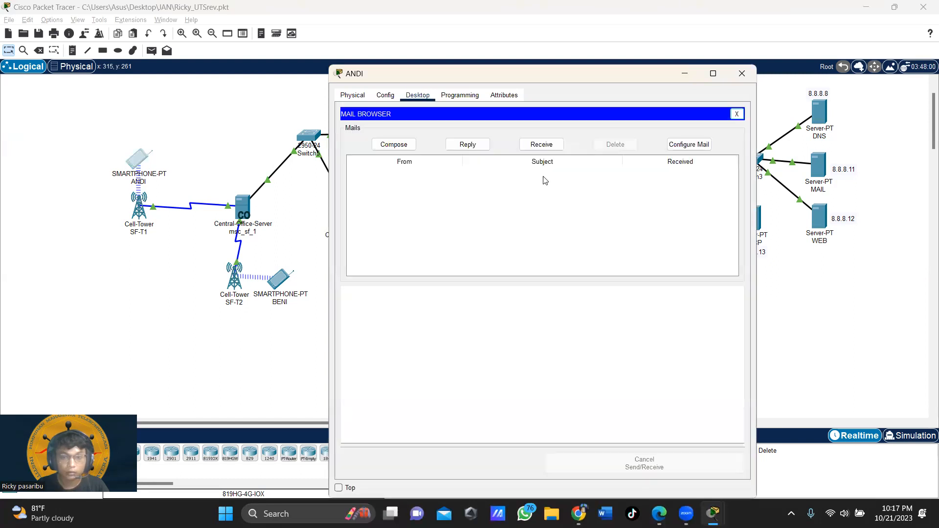
left_click(414, 146)
left_click(453, 128)
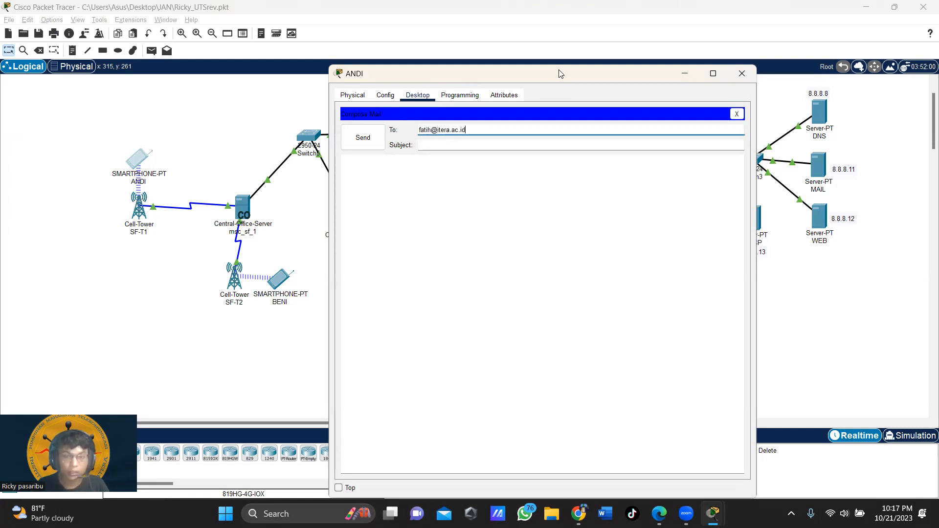
left_click(457, 145)
type("Baju")
left_click(418, 180)
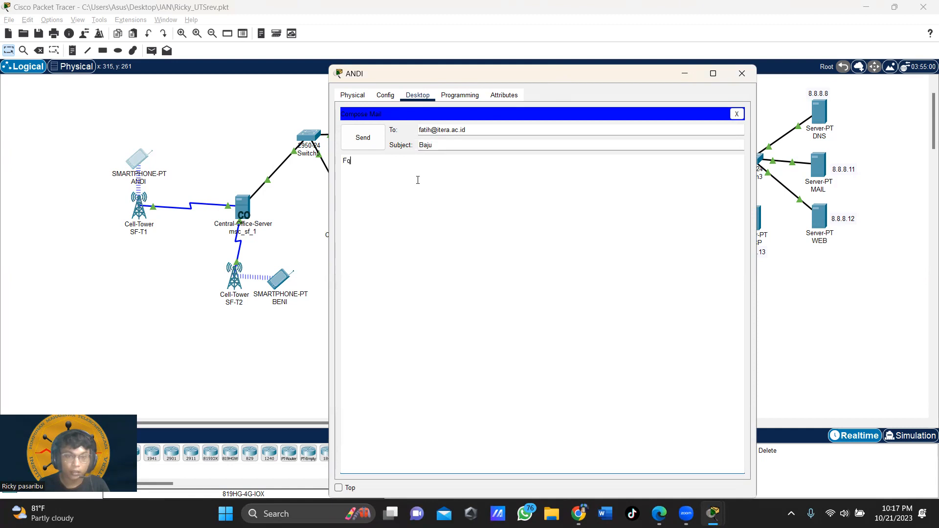
type("halo fatih kamu memak")
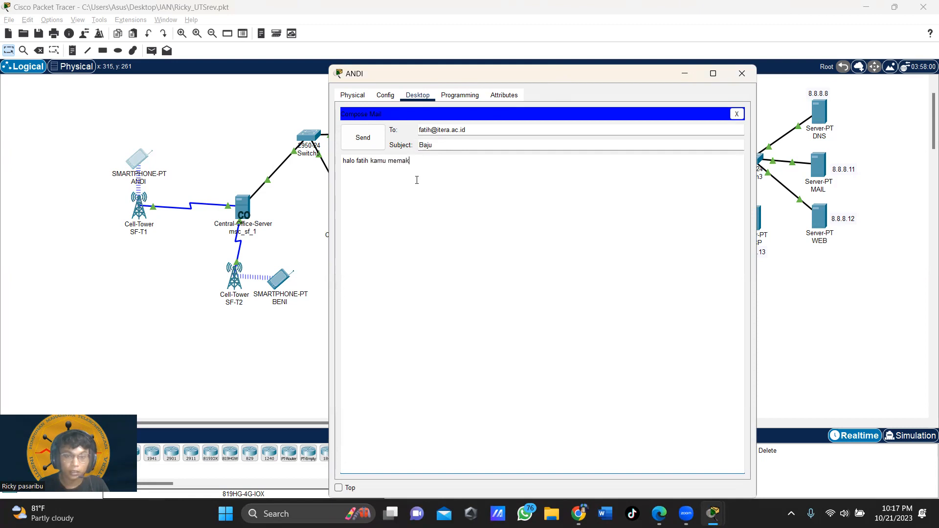
type("ai baju warna ap")
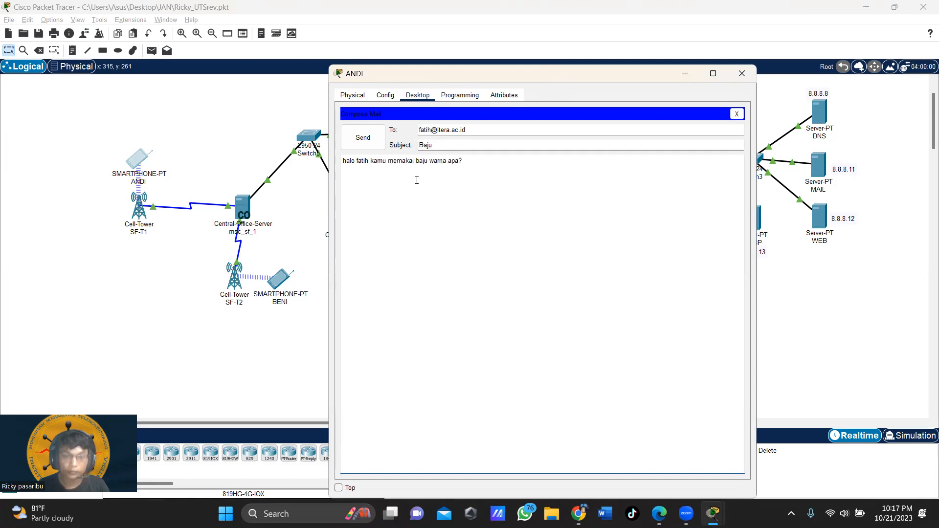
type("a?")
left_click(368, 141)
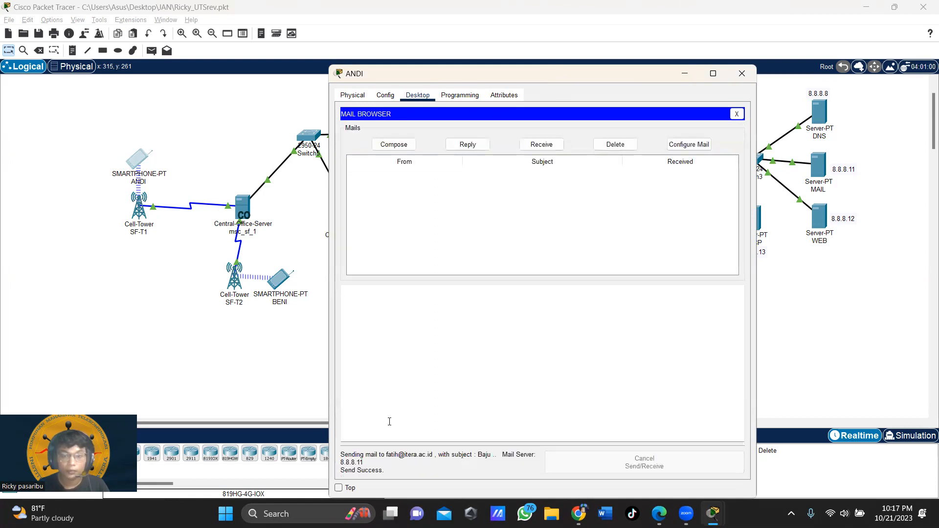
left_click(742, 73)
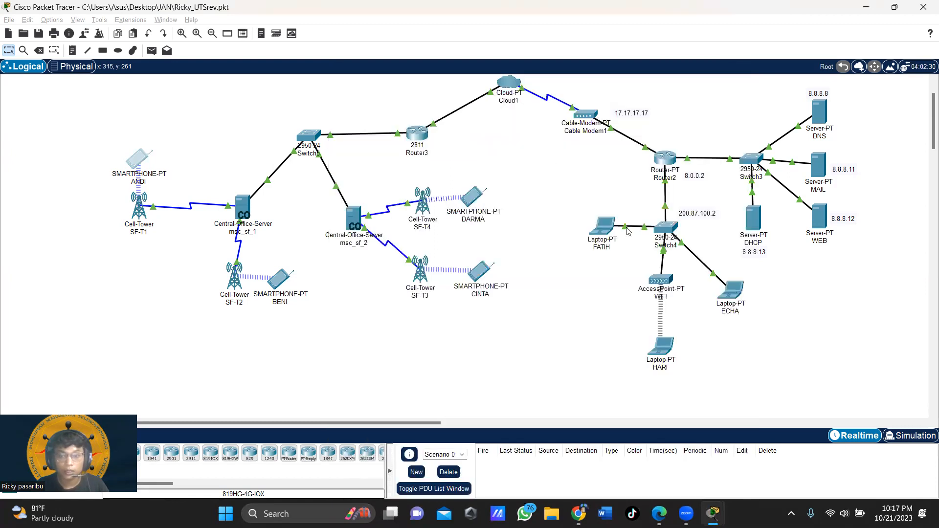
Step: Fetch mail on the laptop left of Switch4, read the Baju message, and close the window
mouse_move(601, 230)
left_click(602, 226)
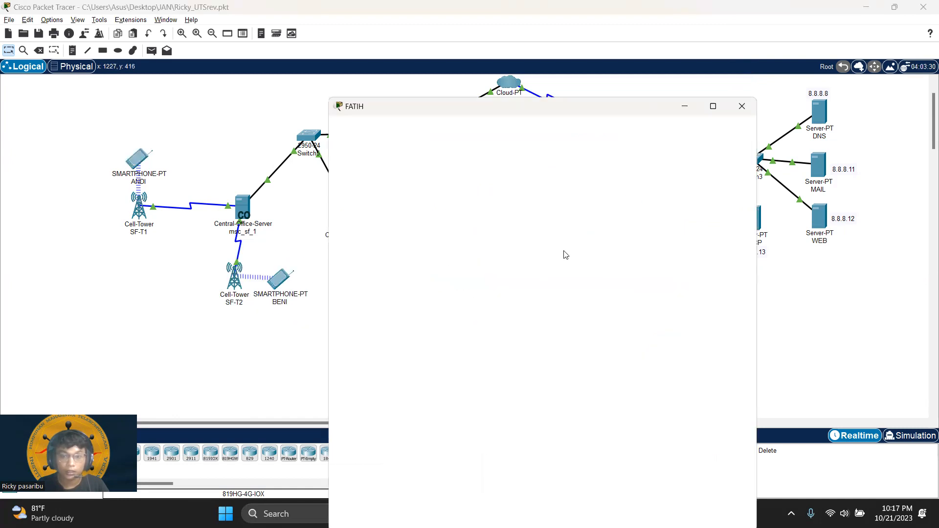
left_click(375, 332)
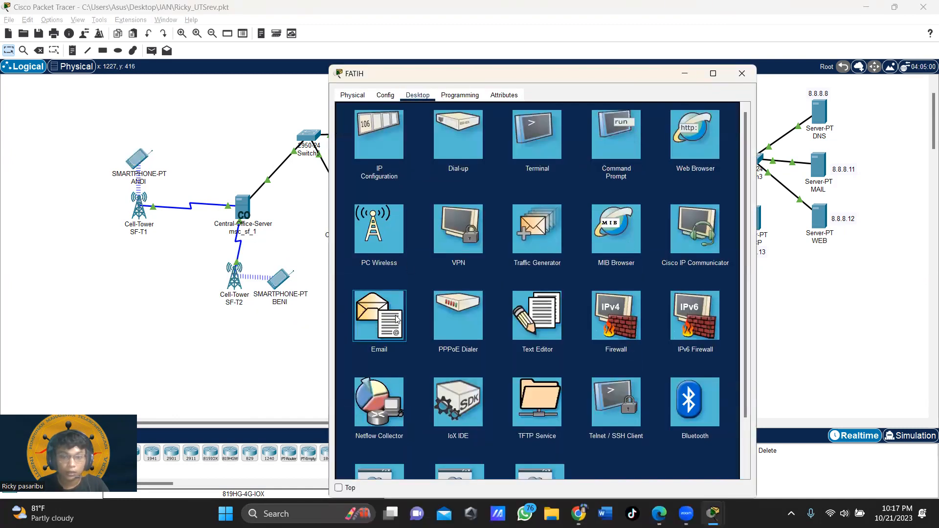
left_click(542, 145)
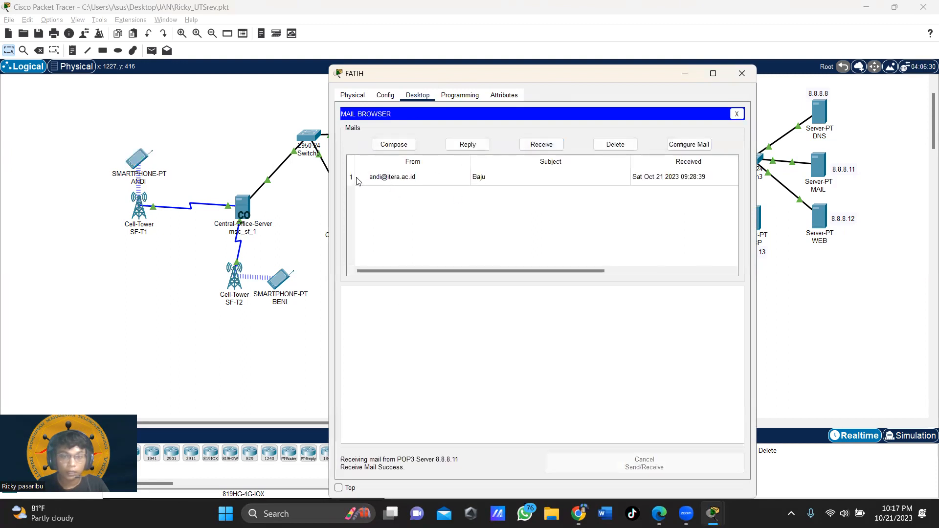
left_click(400, 182)
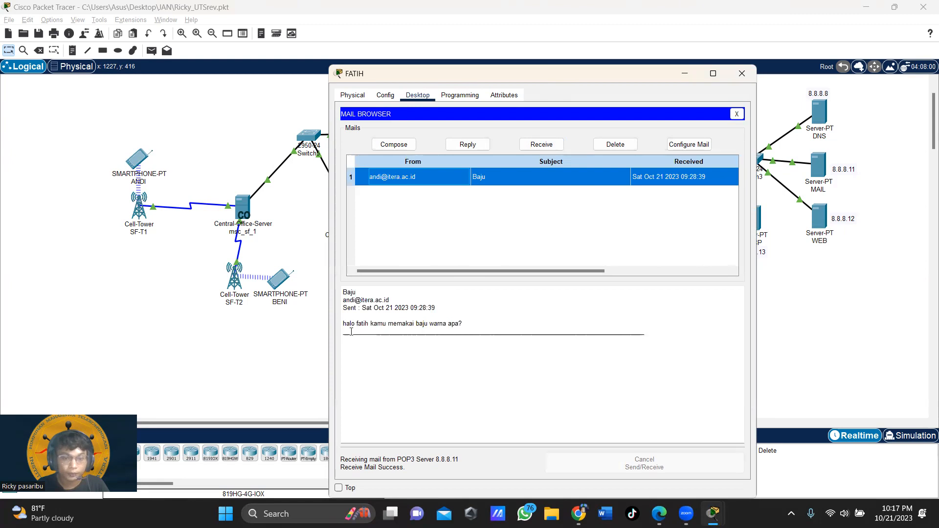
left_click_drag(343, 327, 478, 324)
left_click(531, 305)
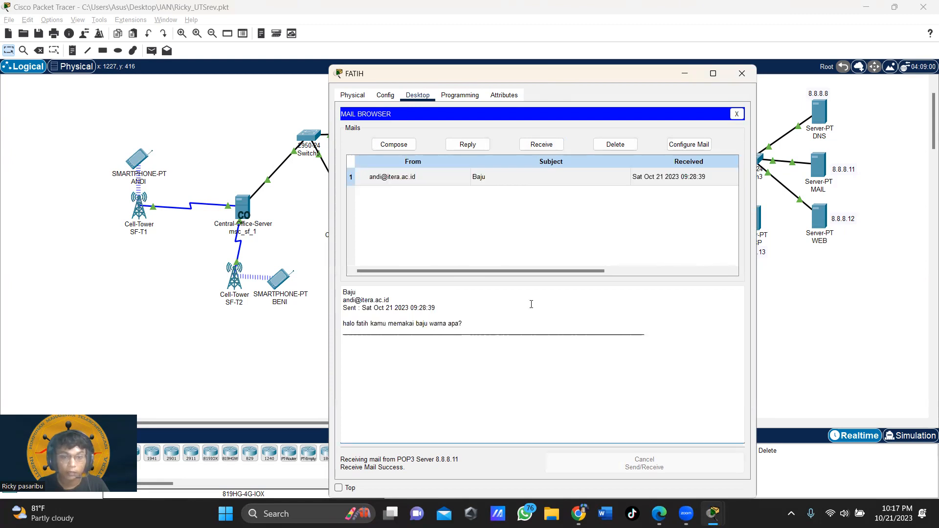
left_click(732, 76)
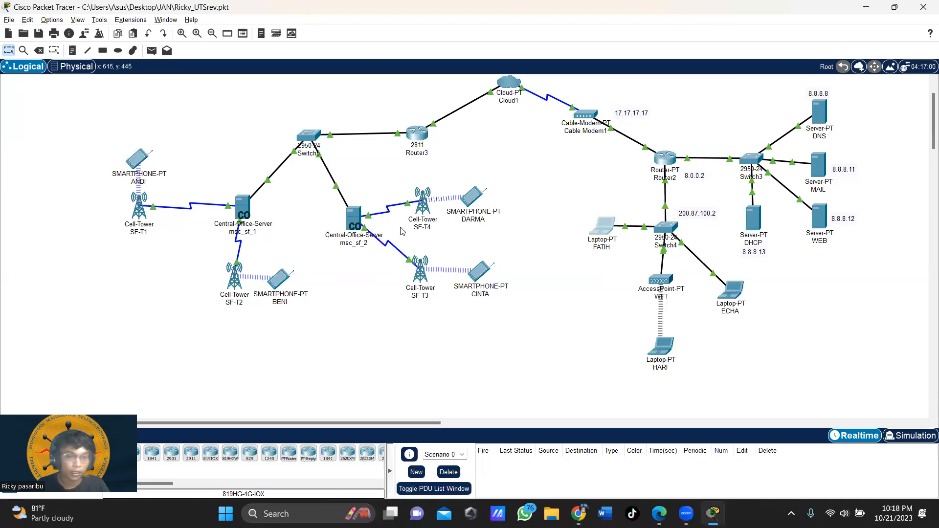
Step: Start a new email in the SF-T3 smartphone's mail app
scroll(414, 223, "down", 3)
scroll(415, 223, "up", 3)
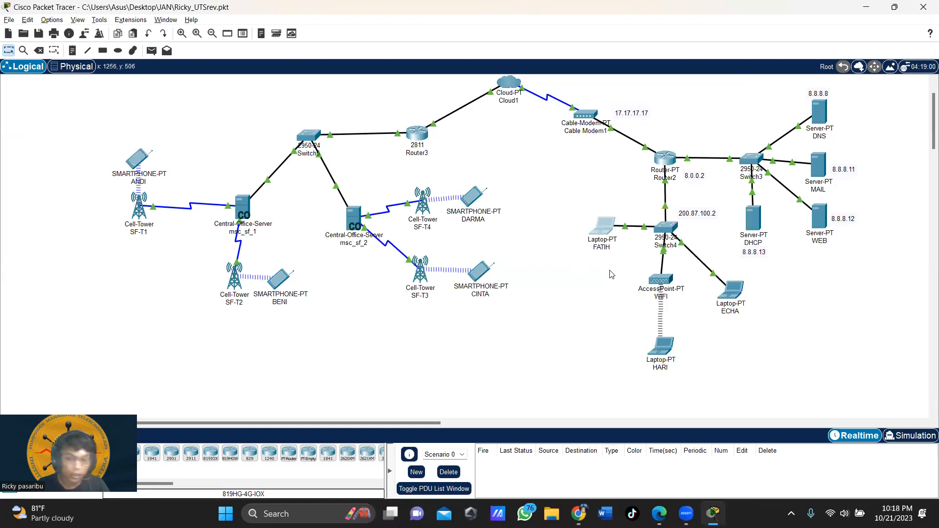
left_click(485, 278)
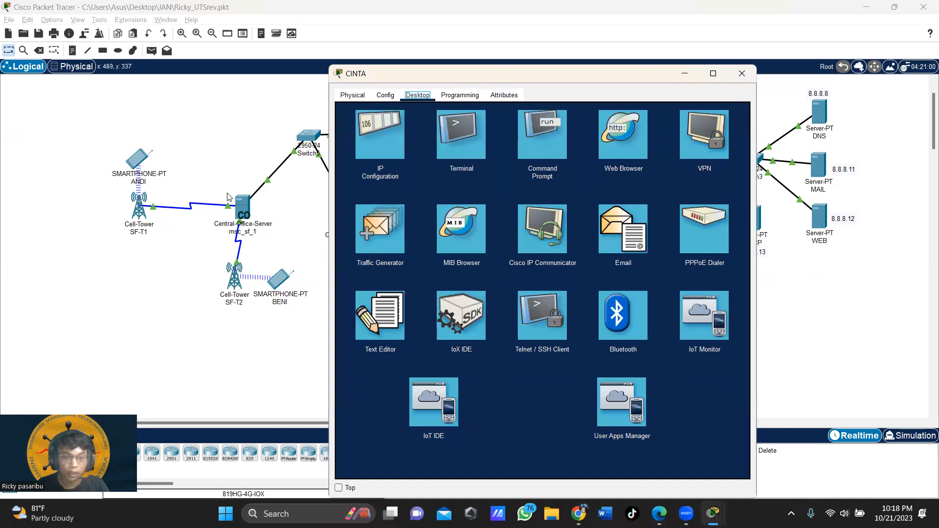
left_click(615, 246)
left_click(394, 145)
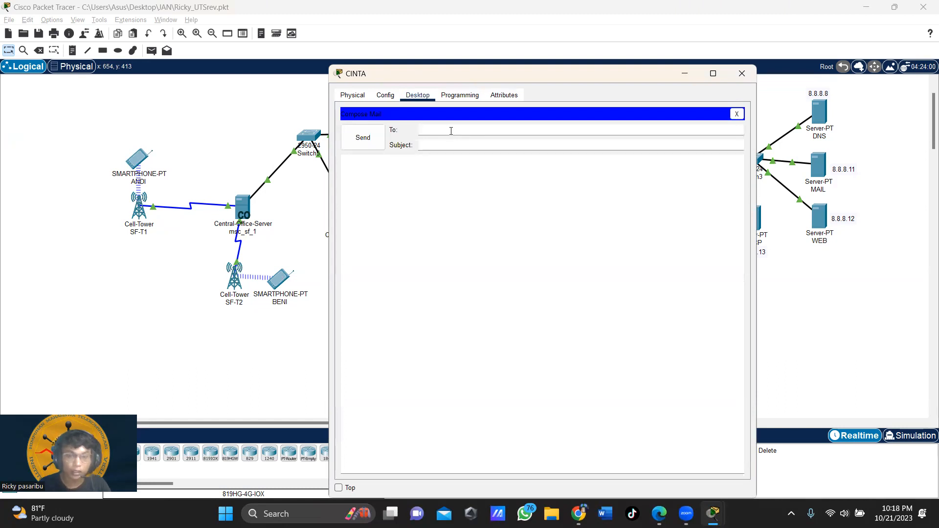
Step: Dismiss the accidentally opened Windows search and finish typing the recipient's address
key("super")
type("@")
key("BackSpace")
left_click(678, 23)
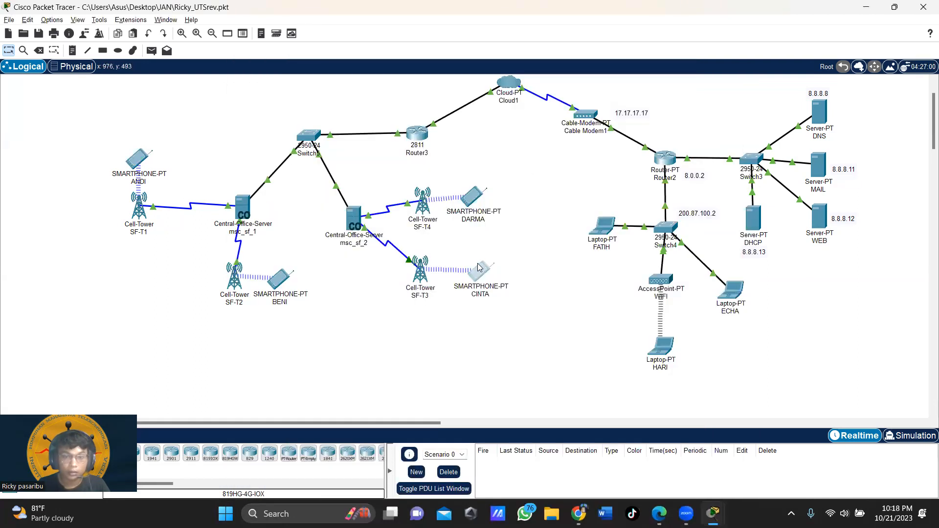
left_click(480, 268)
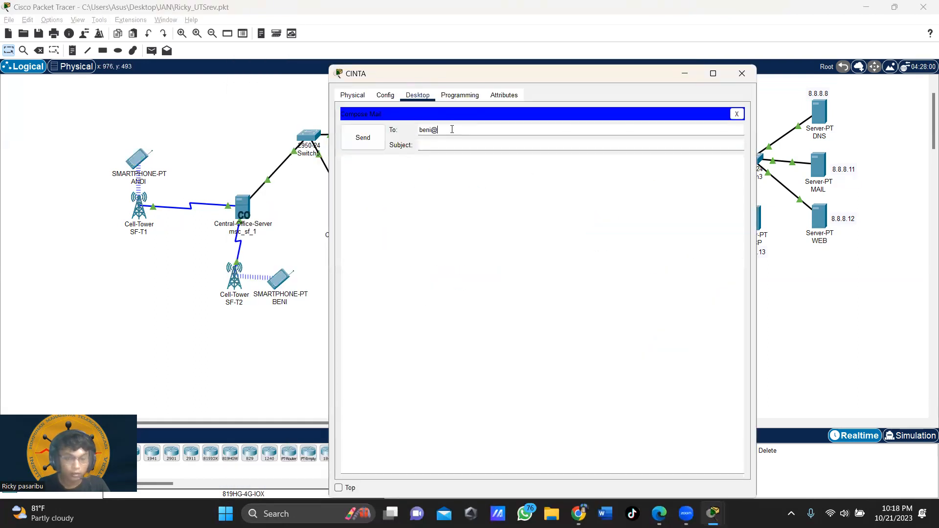
type("itera.ac.id")
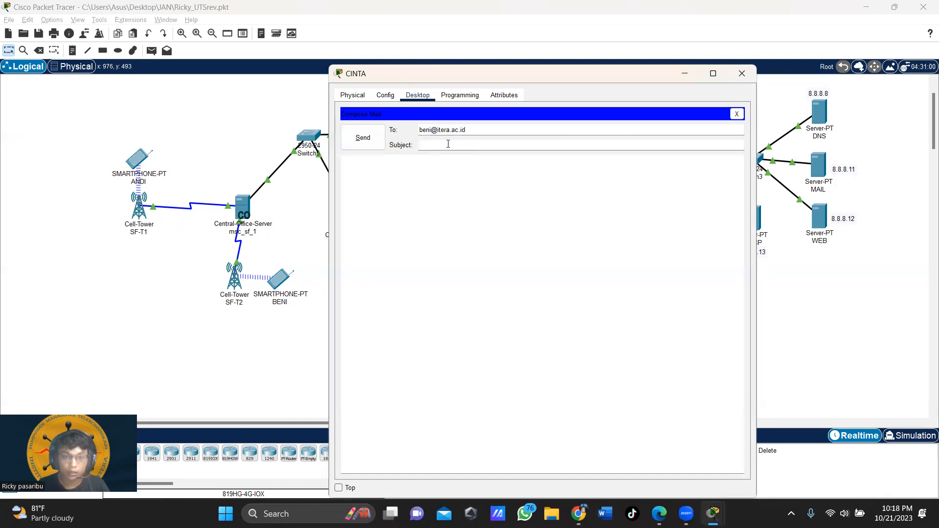
Step: Write a body asking whether the recipient has eaten, send the Makanan email, and close the window
left_click(448, 145)
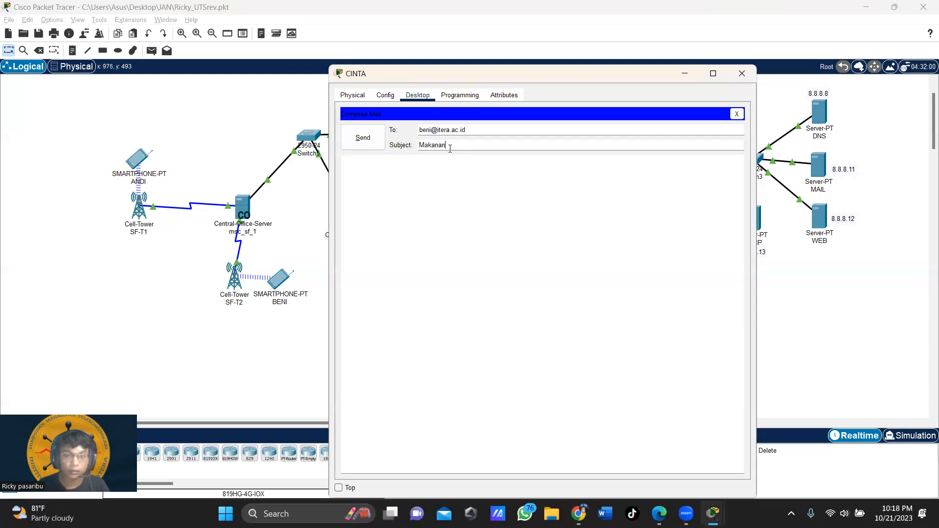
left_click(442, 179)
type("Halo beni")
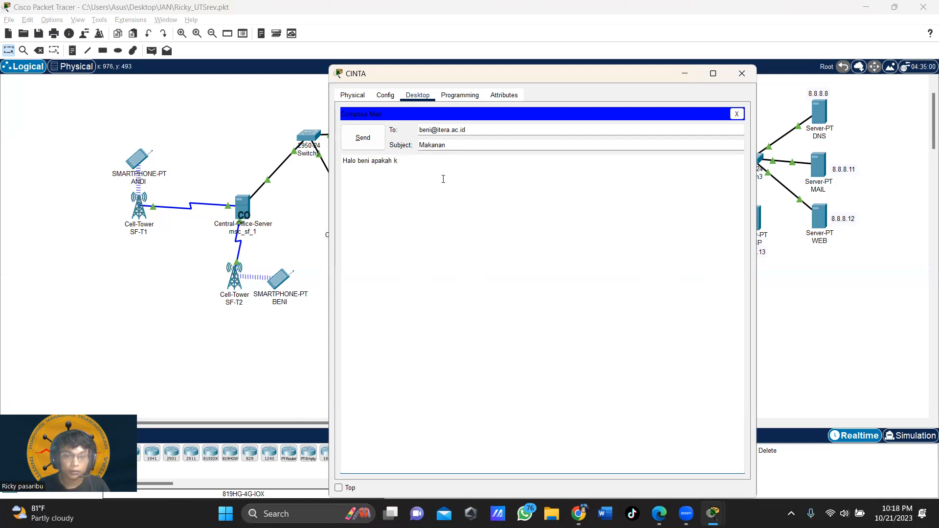
type("apakah kamu sudah makan?")
left_click(362, 138)
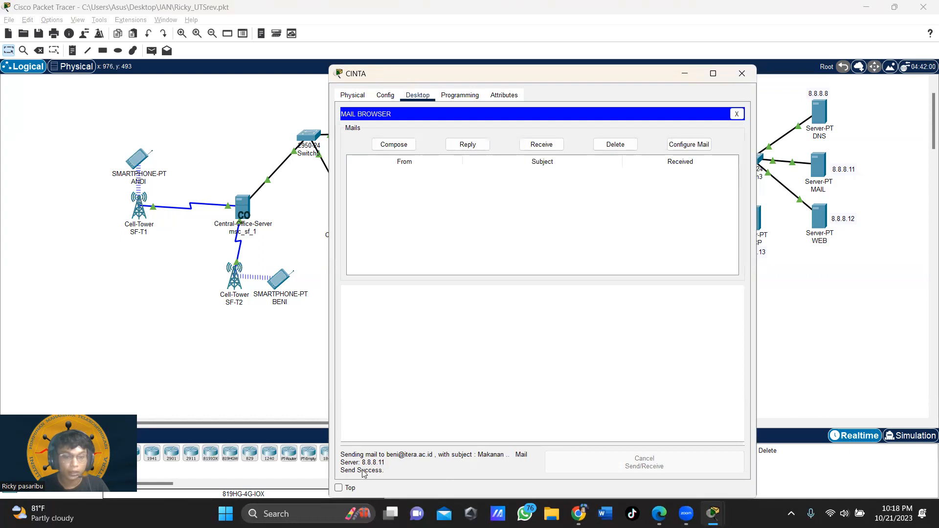
left_click(742, 75)
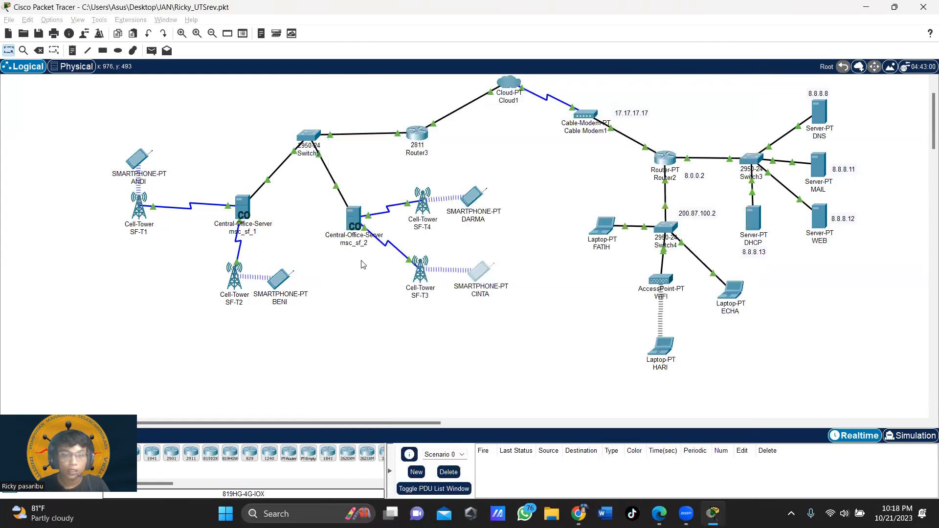
Step: Fetch mail on the SF-T2 smartphone, read CINTA's Makanan message, and close the window
left_click(286, 285)
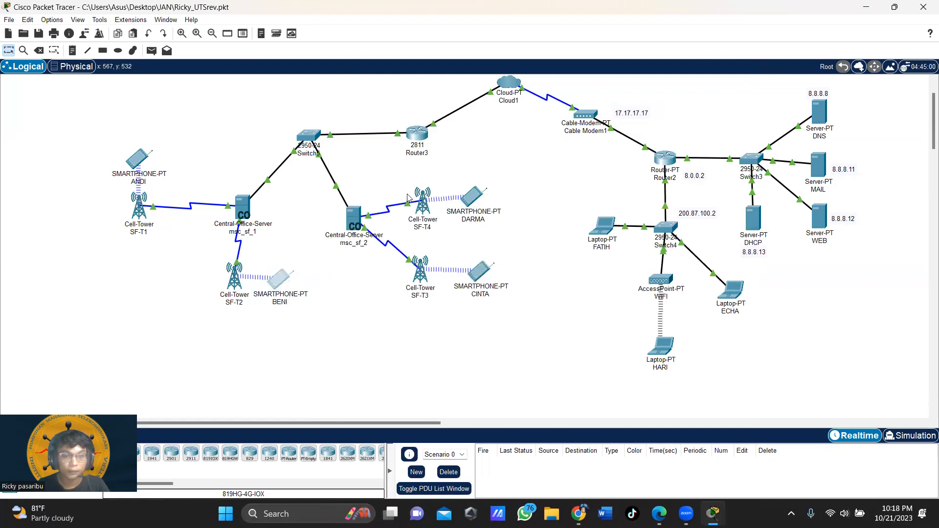
left_click(607, 239)
left_click(536, 145)
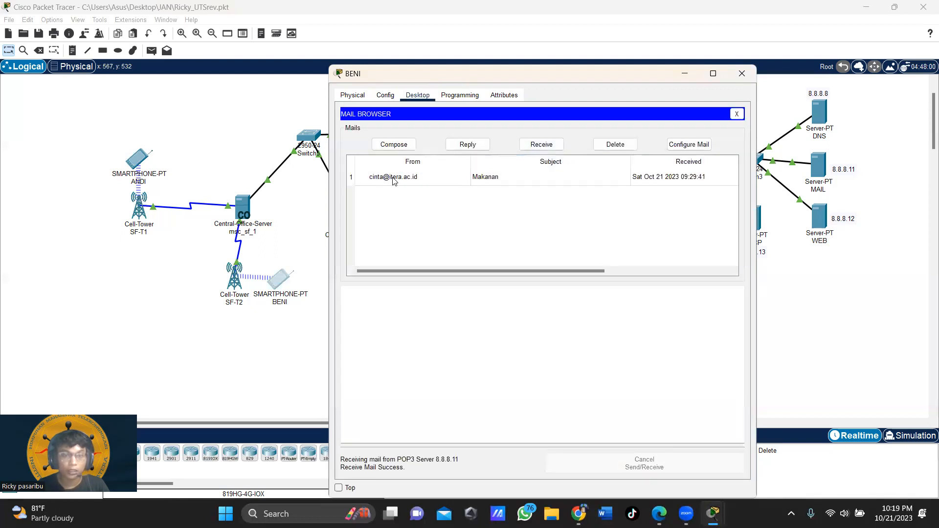
left_click(441, 184)
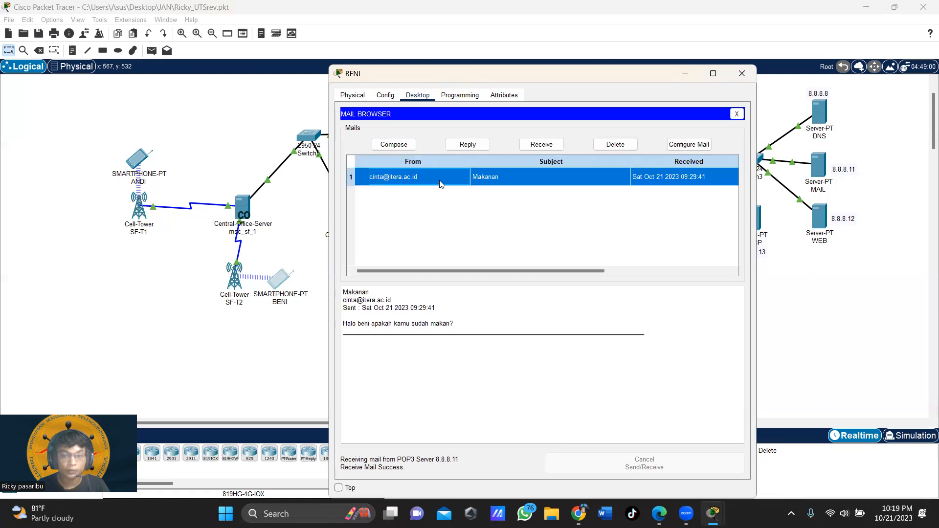
left_click_drag(343, 331, 488, 317)
left_click(750, 77)
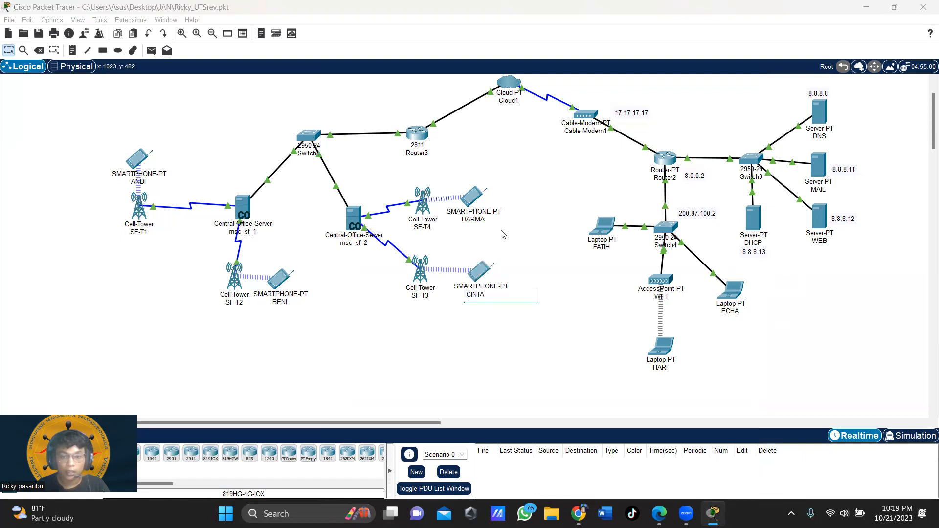
Step: Start a new email on the SF-T3 smartphone addressed to the right-hand laptop's user
left_click(481, 274)
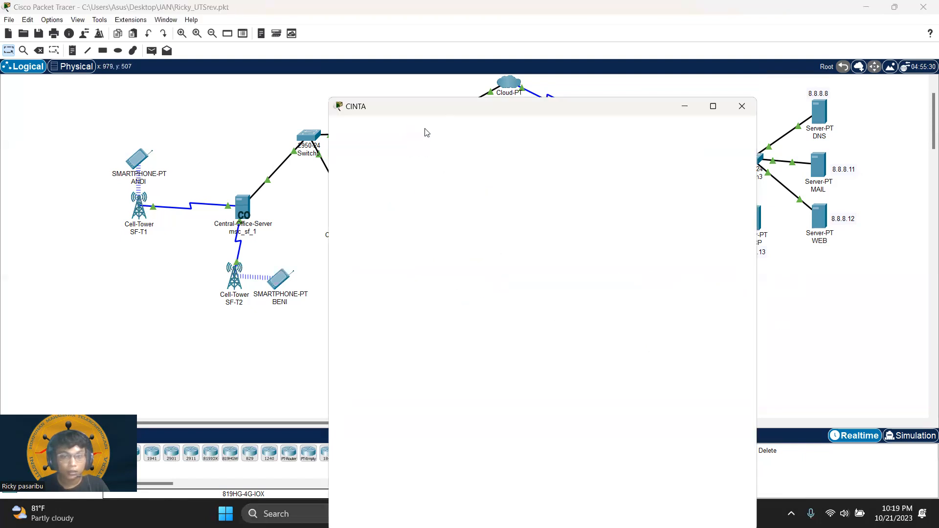
left_click(622, 229)
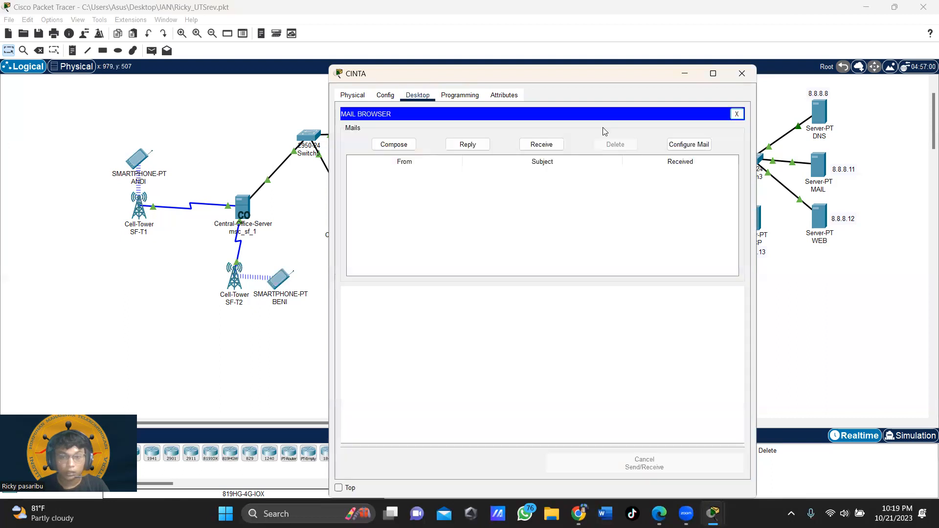
left_click_drag(593, 73, 411, 39)
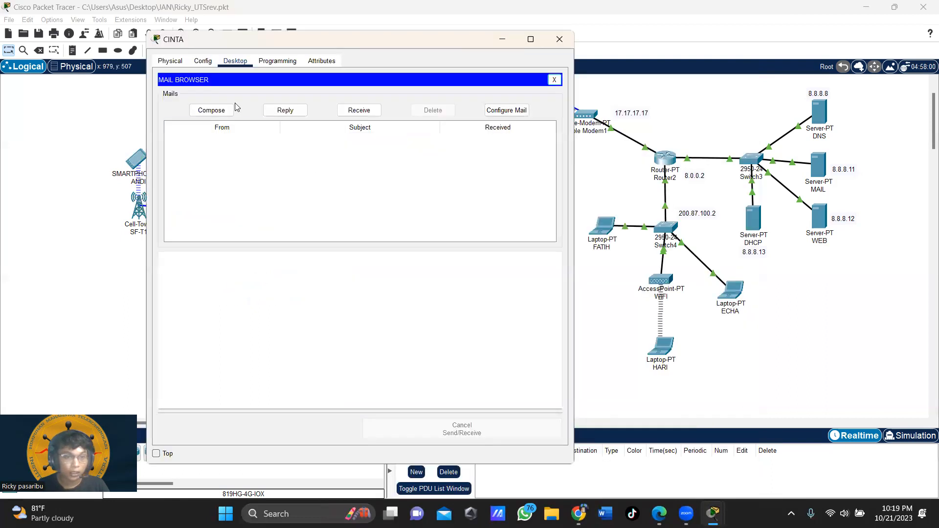
left_click(223, 112)
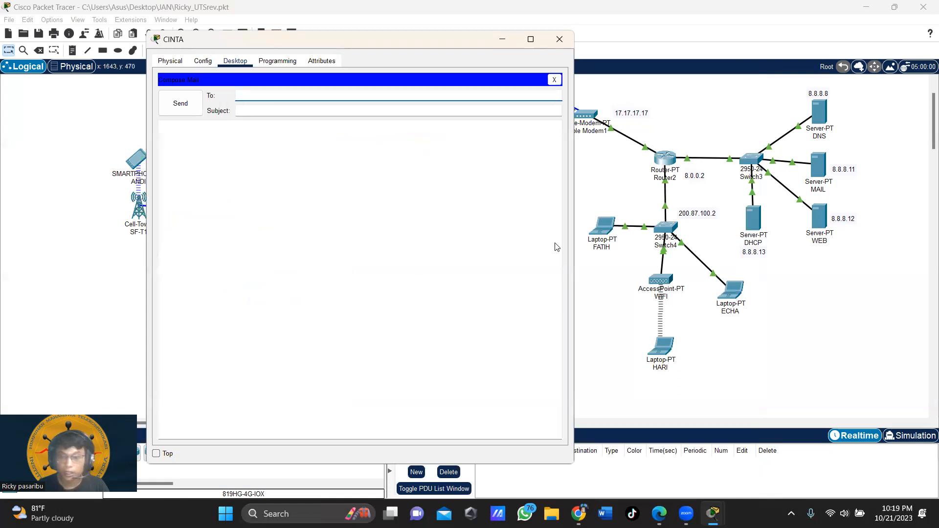
left_click(269, 98)
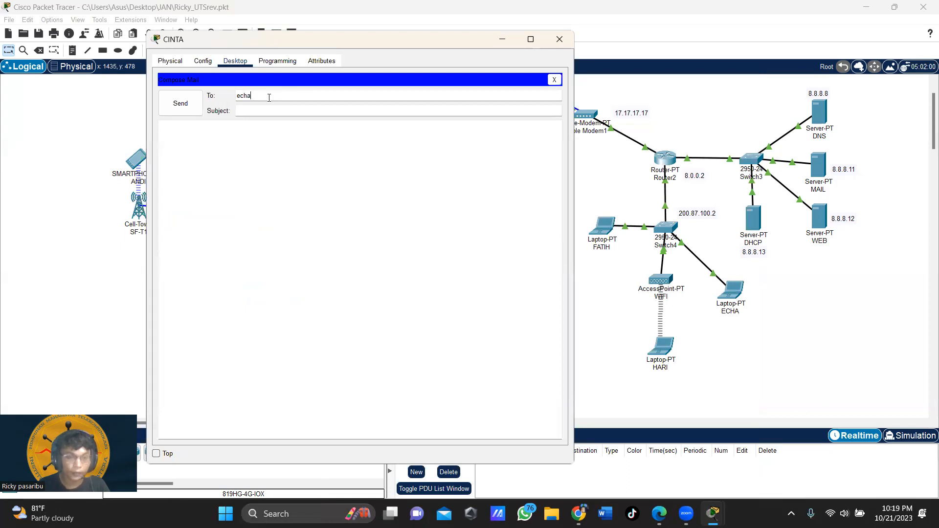
Step: Give it subject Halo and a body asking how they are, send it, and close the window
left_click(277, 110)
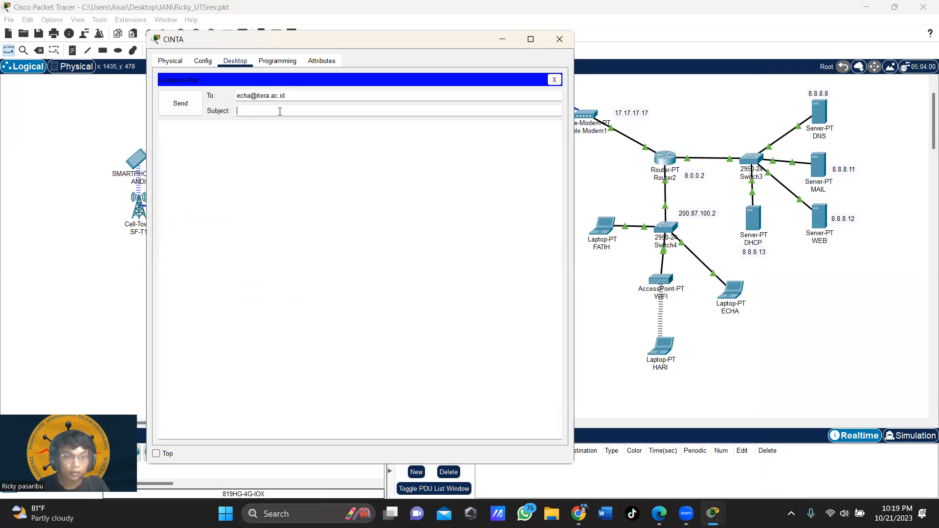
left_click(280, 112)
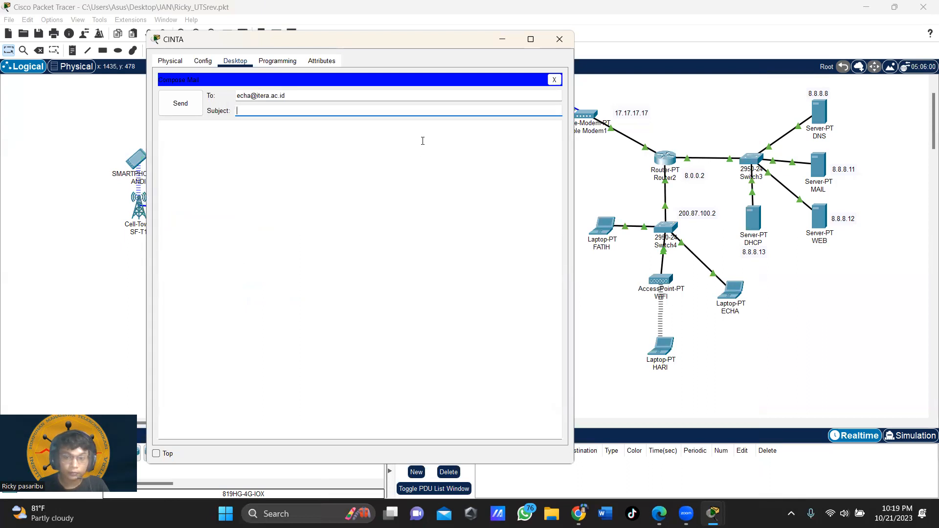
type("a")
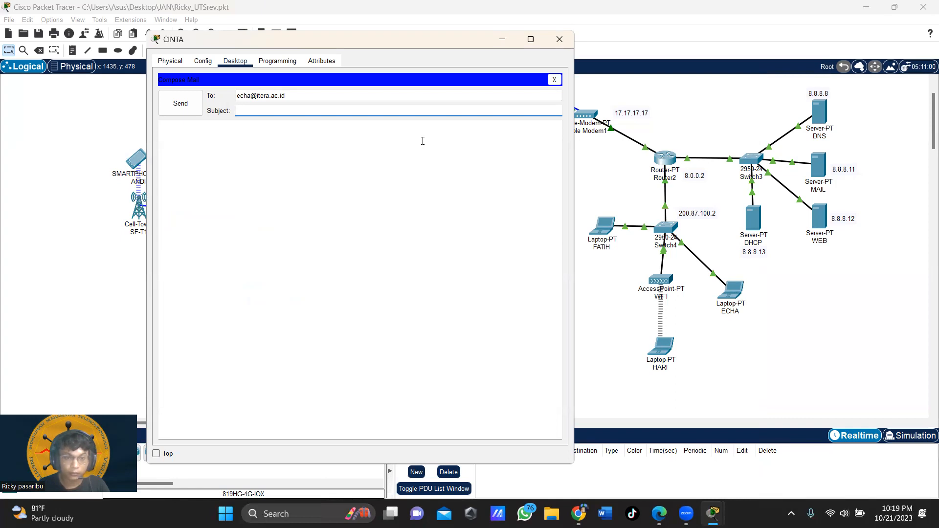
key("BackSpace")
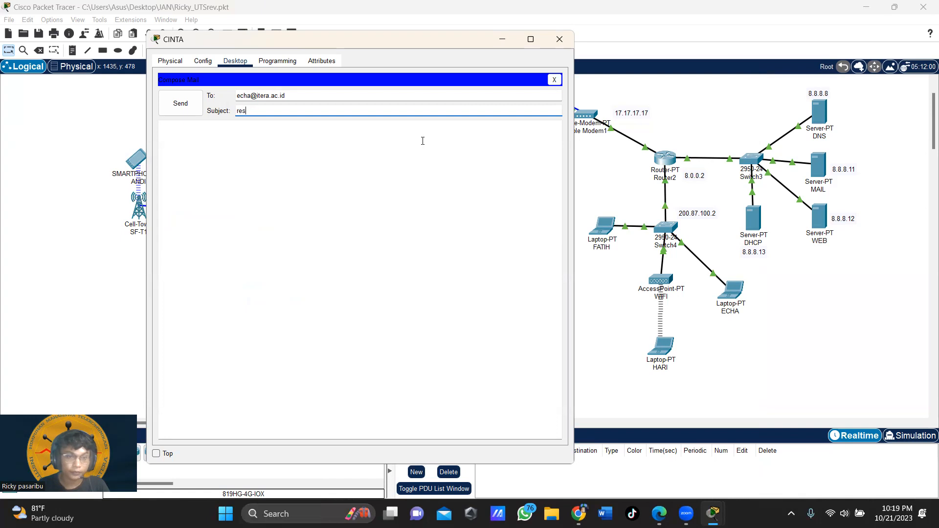
type("e")
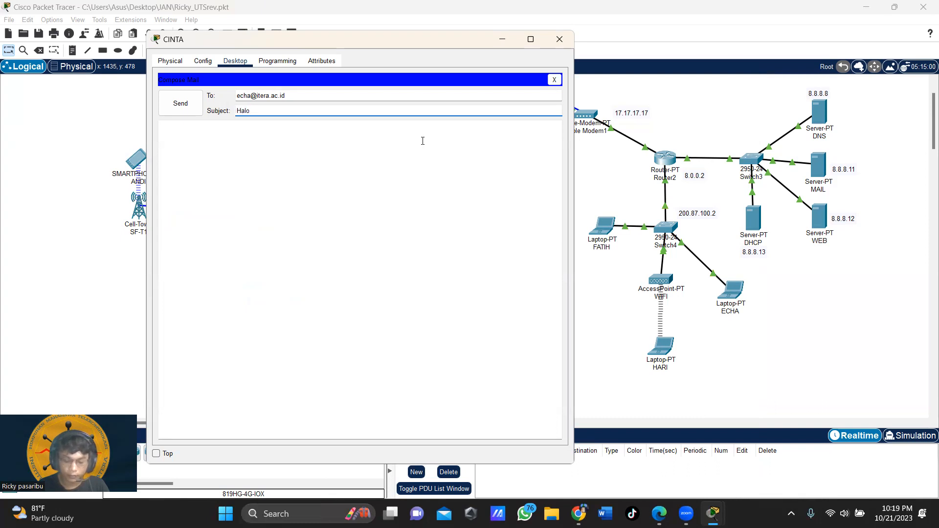
key("Tab")
type("H")
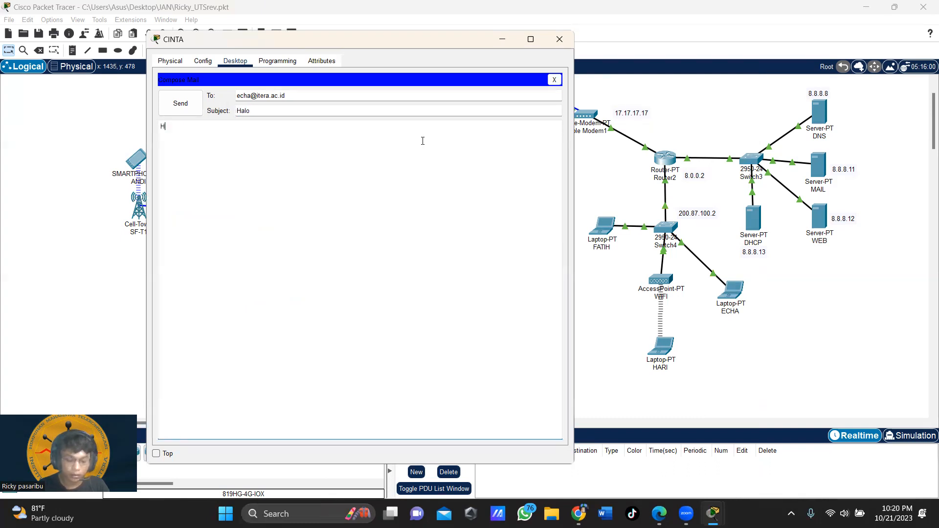
type("ai, ech")
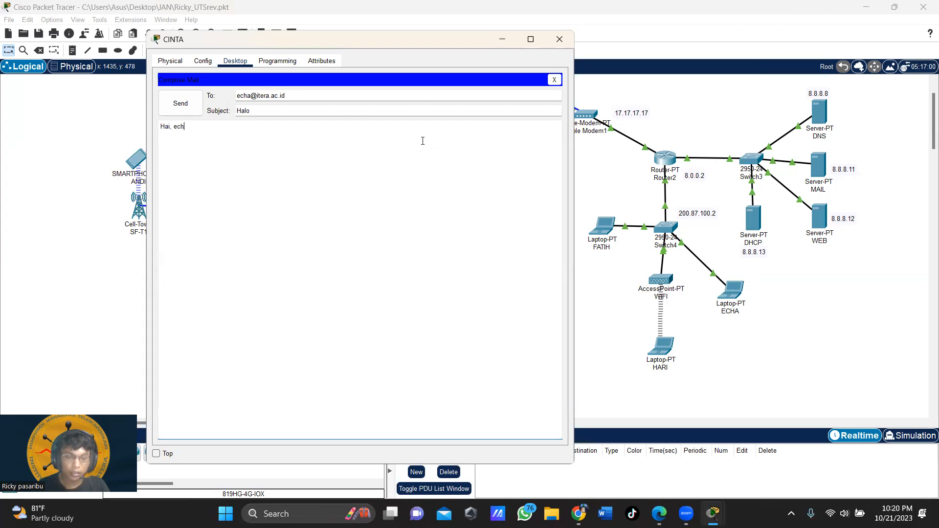
type("a apa kabar?")
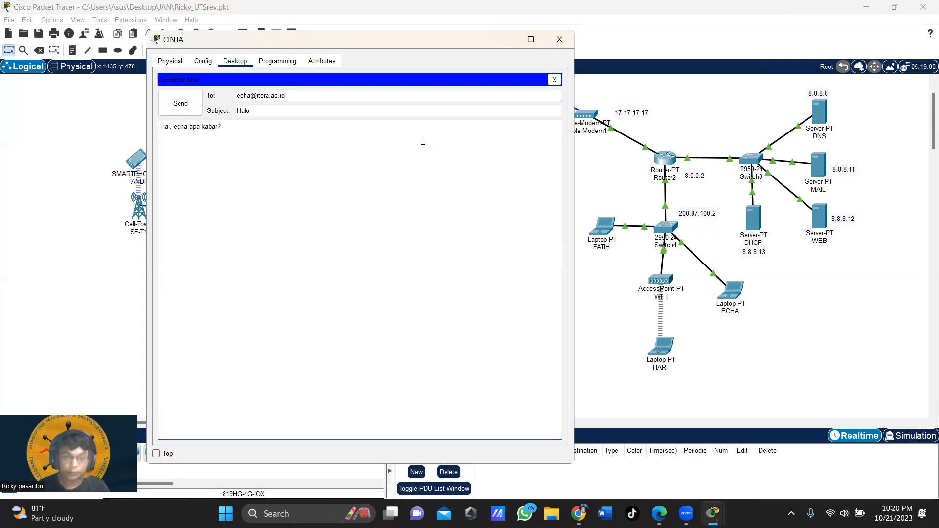
left_click(188, 110)
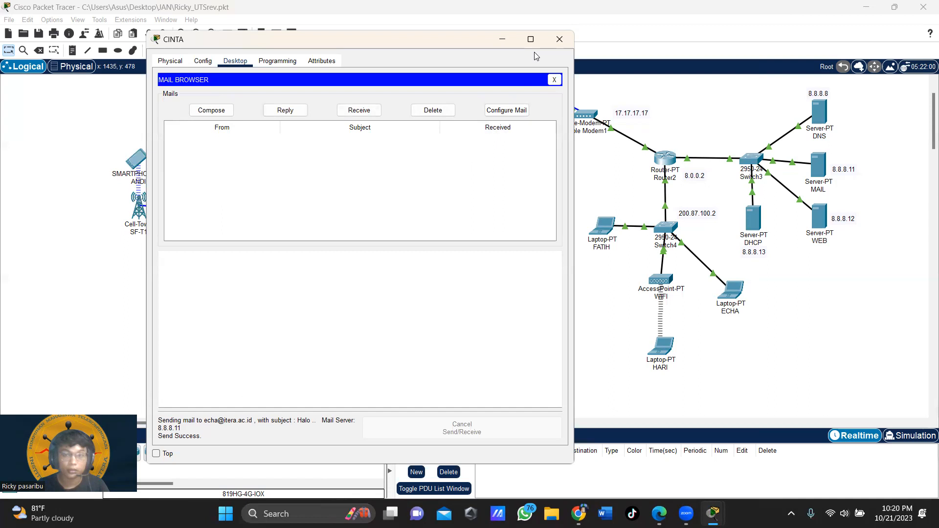
left_click(560, 39)
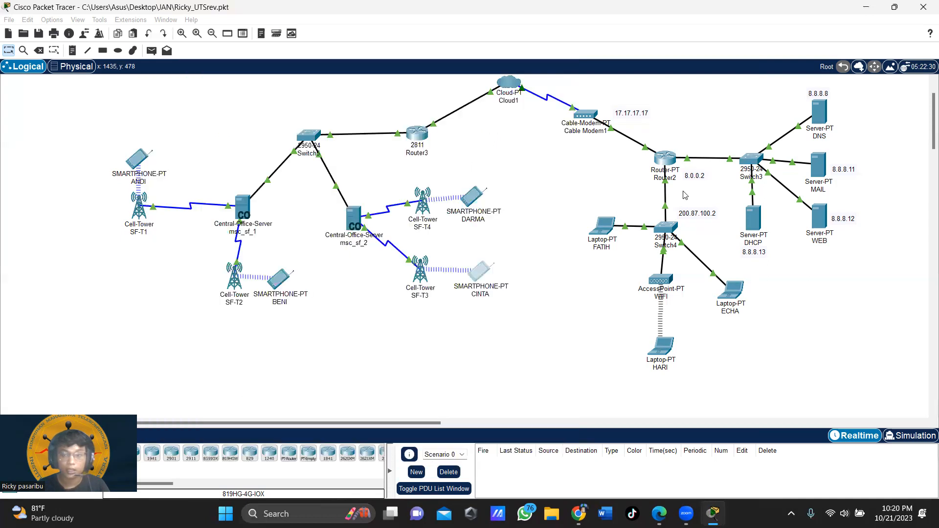
Step: Fetch mail on the right-hand laptop on Switch4, read the Halo message, and close the window
left_click(732, 303)
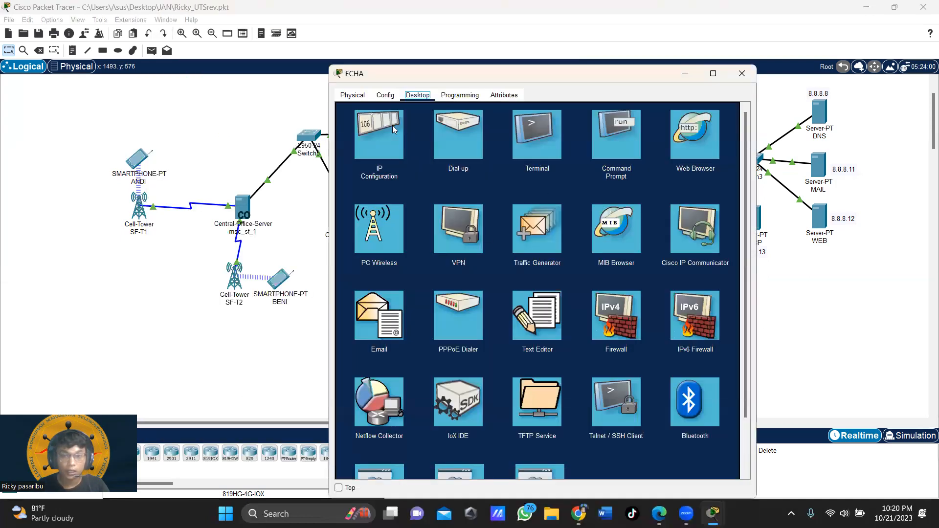
left_click(384, 315)
left_click(520, 145)
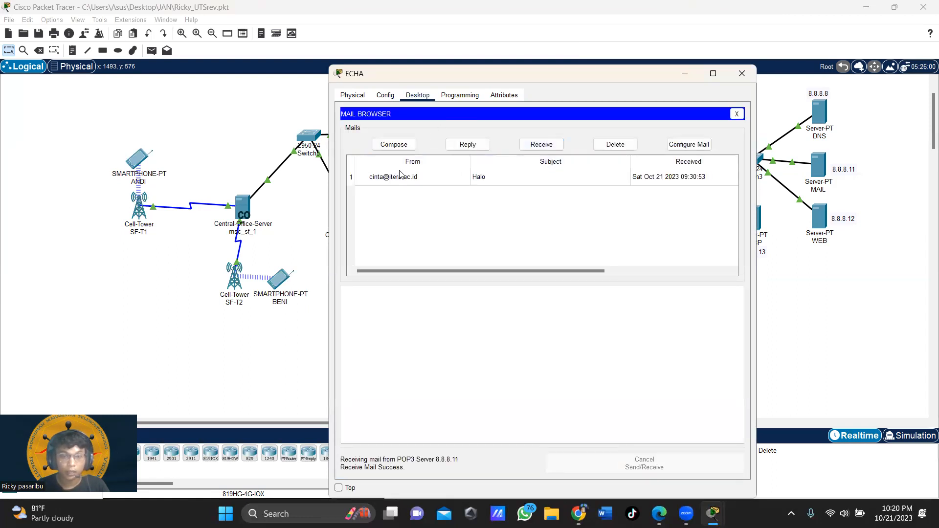
left_click(395, 179)
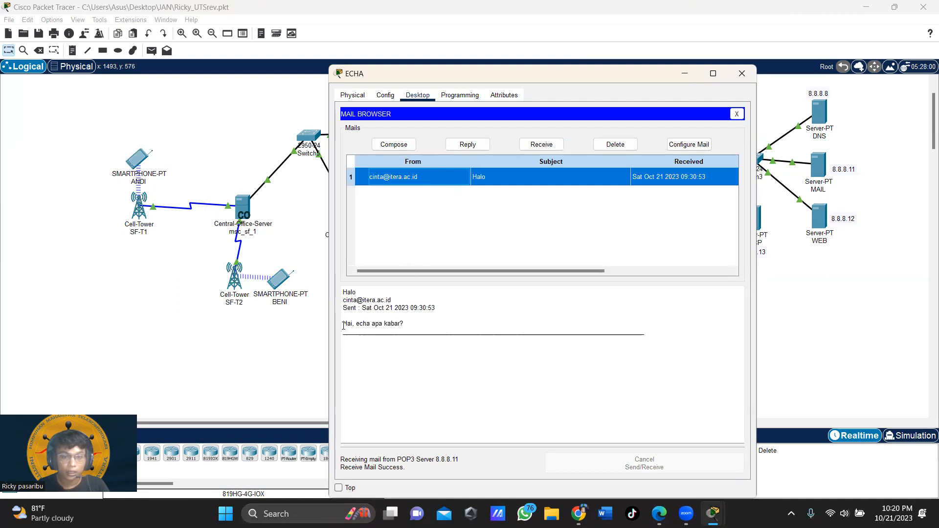
left_click_drag(346, 325, 419, 324)
left_click(459, 326)
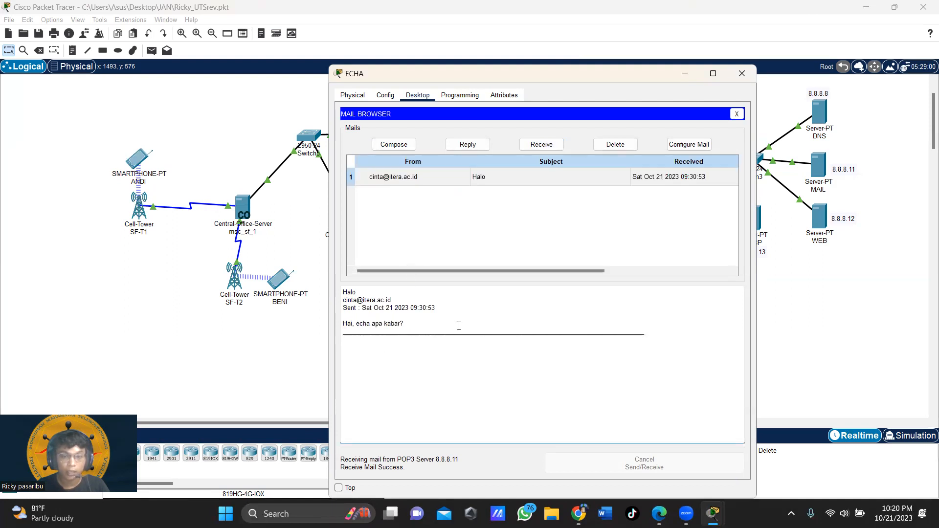
left_click_drag(616, 79, 606, 41)
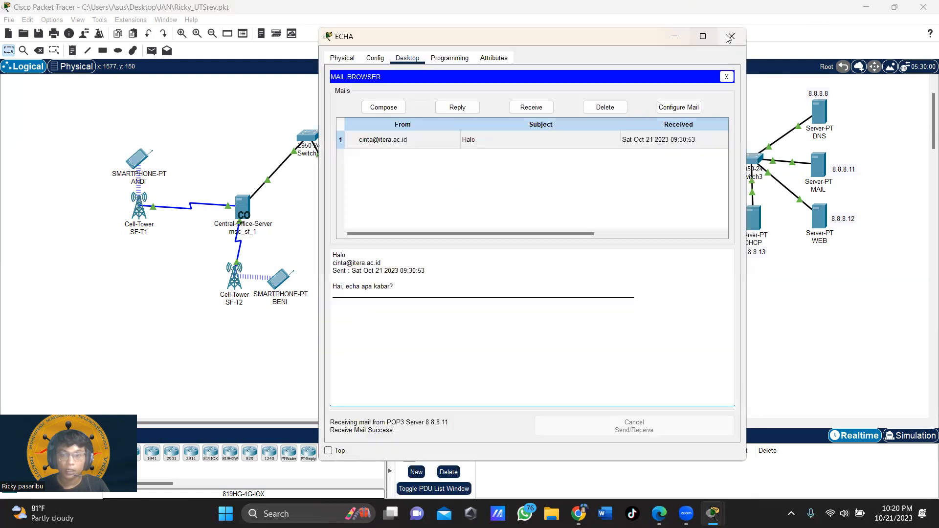
left_click(732, 36)
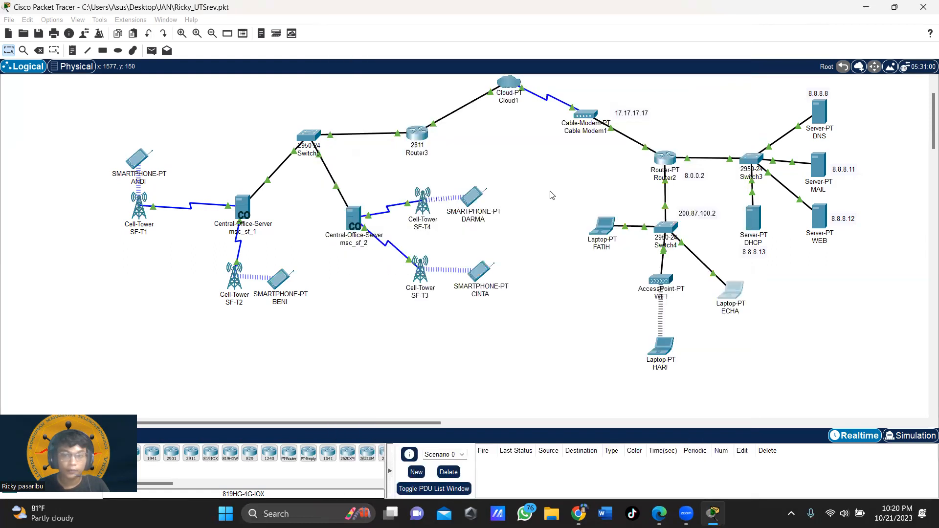
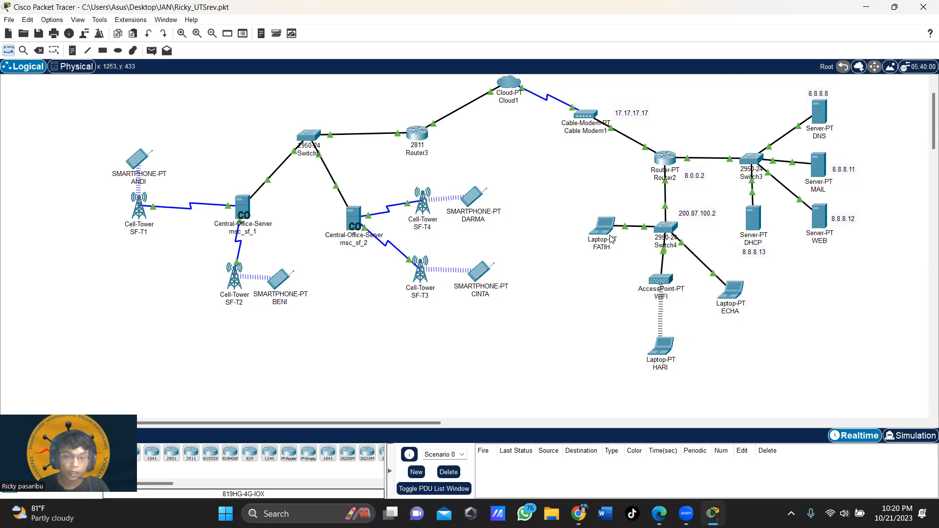
Step: From the wireless laptop, email the SF-T1 smartphone with subject Belajar and body 'Hai'
left_click(663, 352)
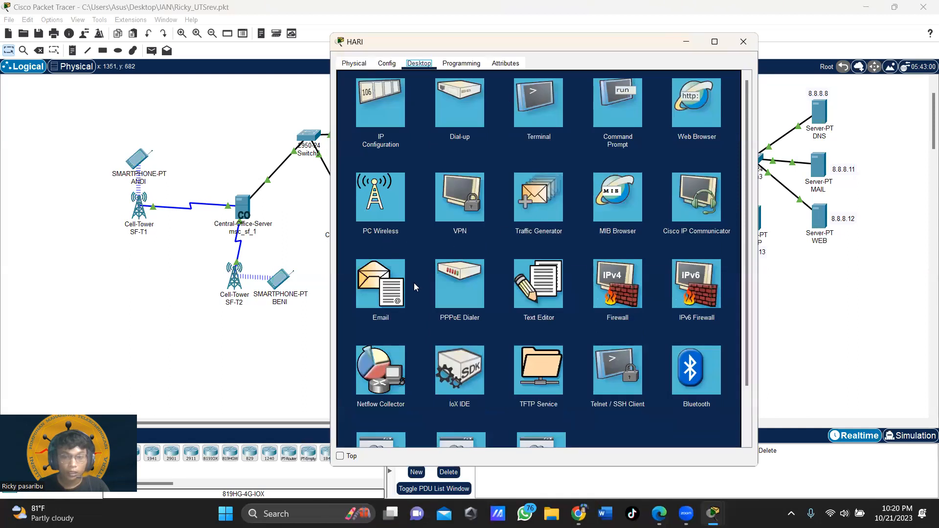
left_click(395, 270)
left_click(396, 113)
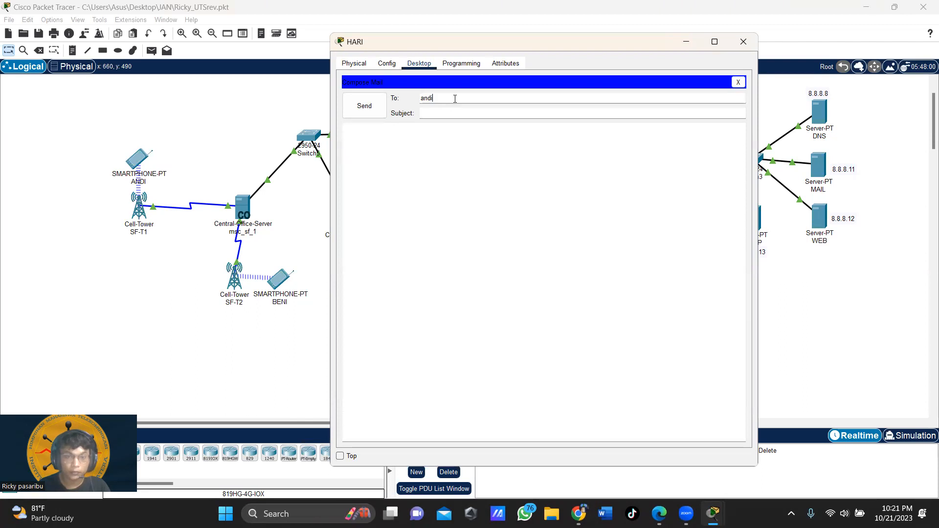
type("@")
key("BackSpace")
key("BackSpace")
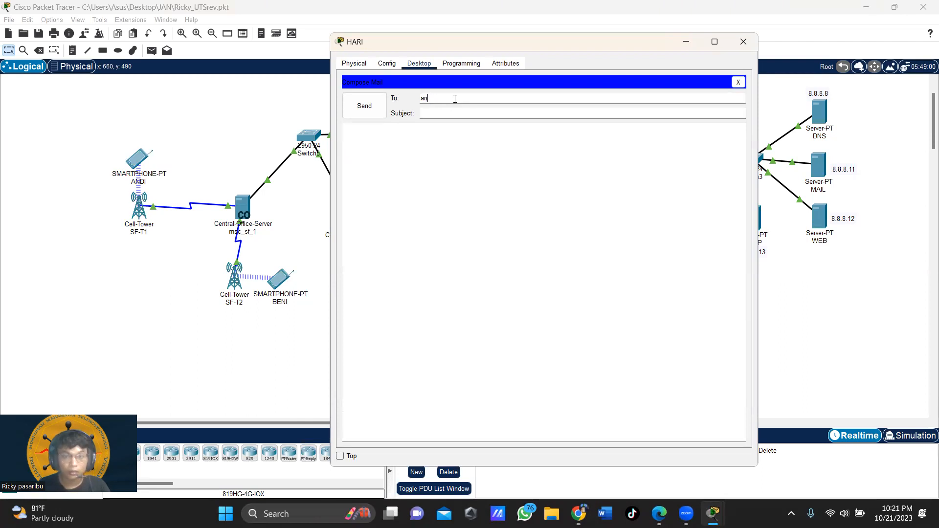
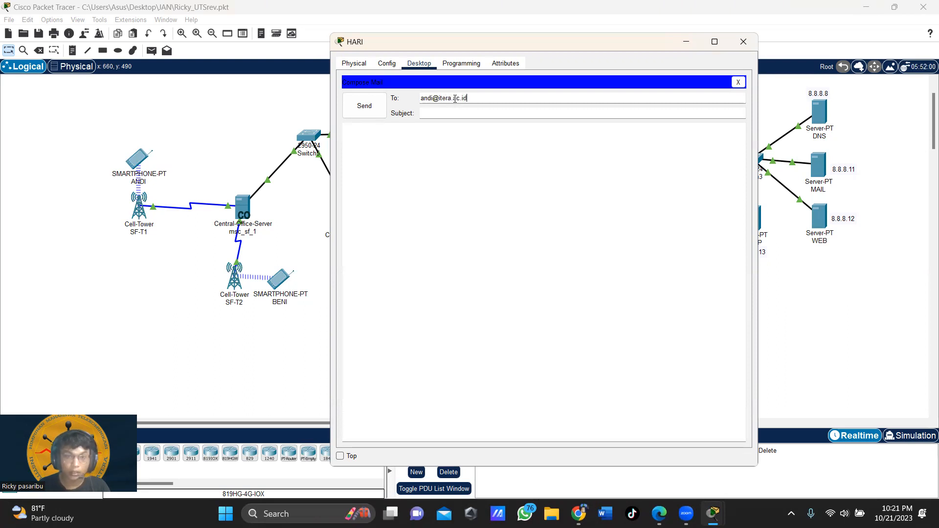
left_click(446, 114)
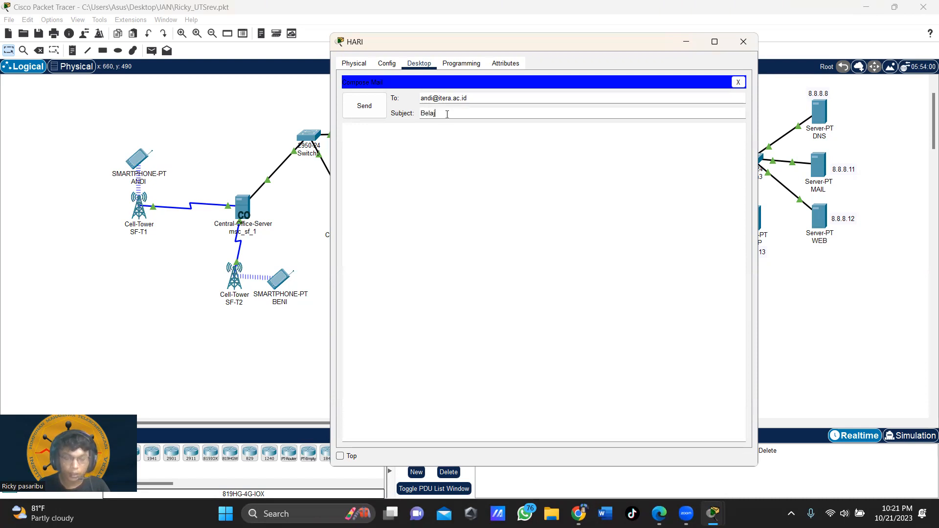
left_click(456, 142)
type("Hai")
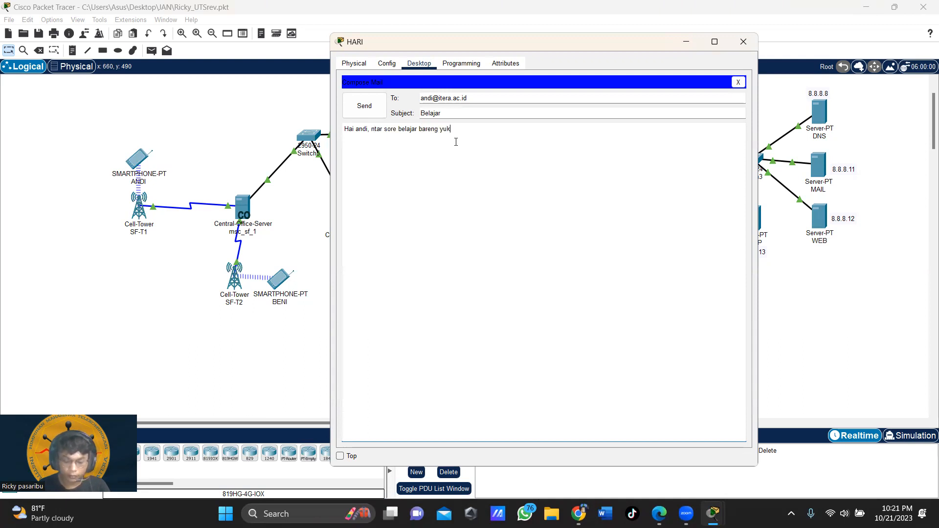
left_click(363, 109)
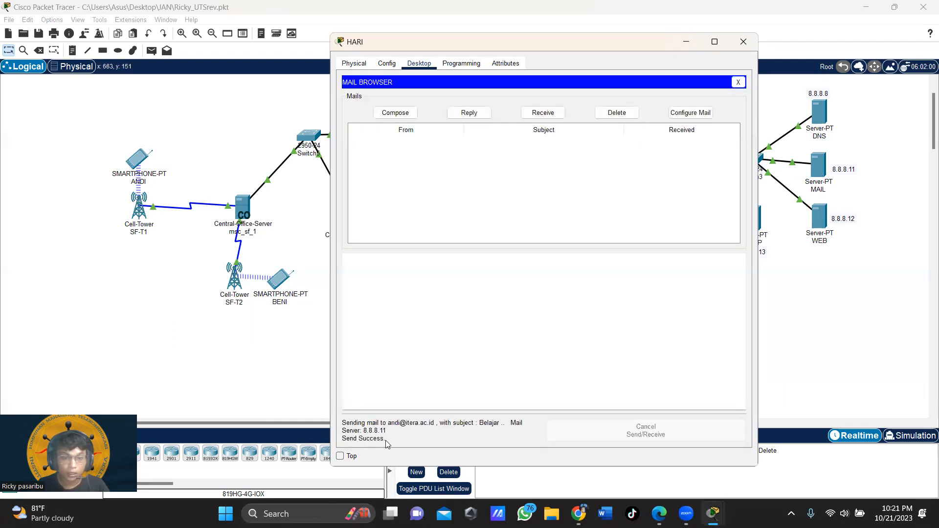
Step: Fetch mail on the SF-T1 smartphone and open the delivery-failure notification
left_click(743, 42)
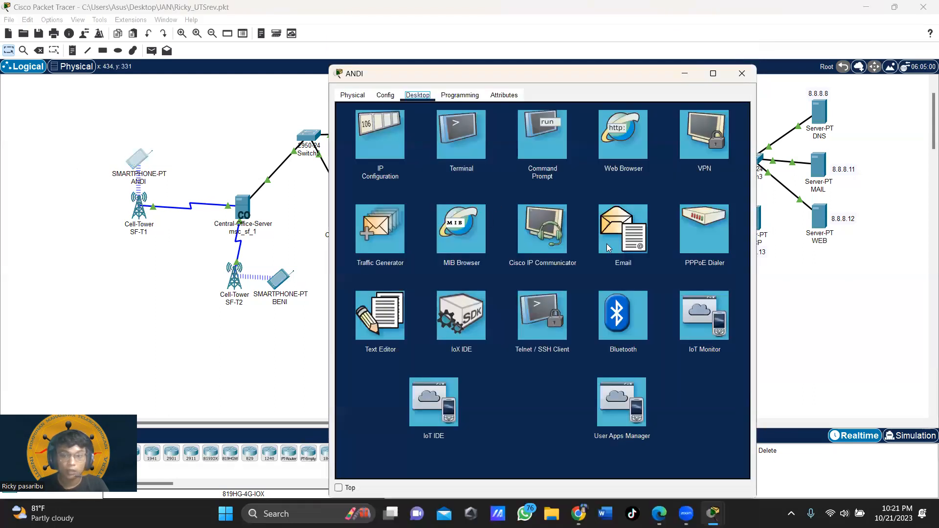
left_click(358, 98)
left_click(416, 97)
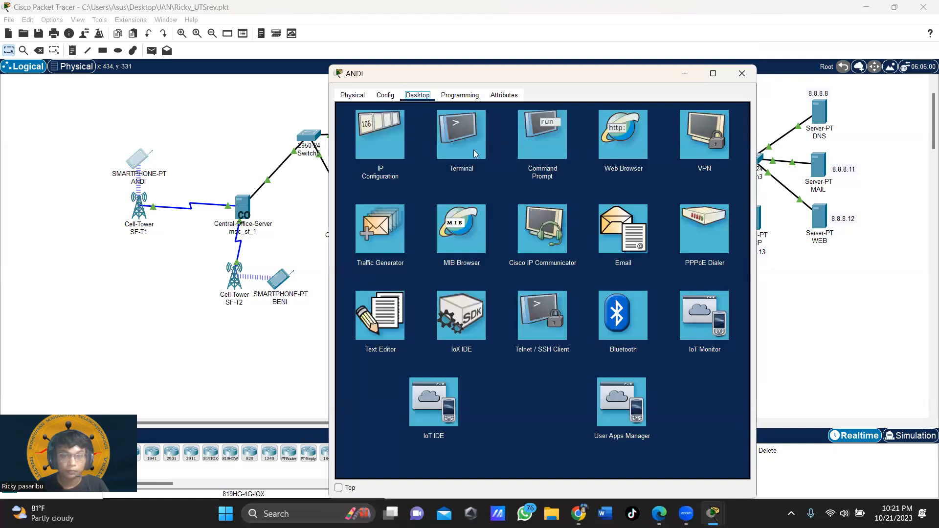
left_click(621, 243)
left_click(551, 145)
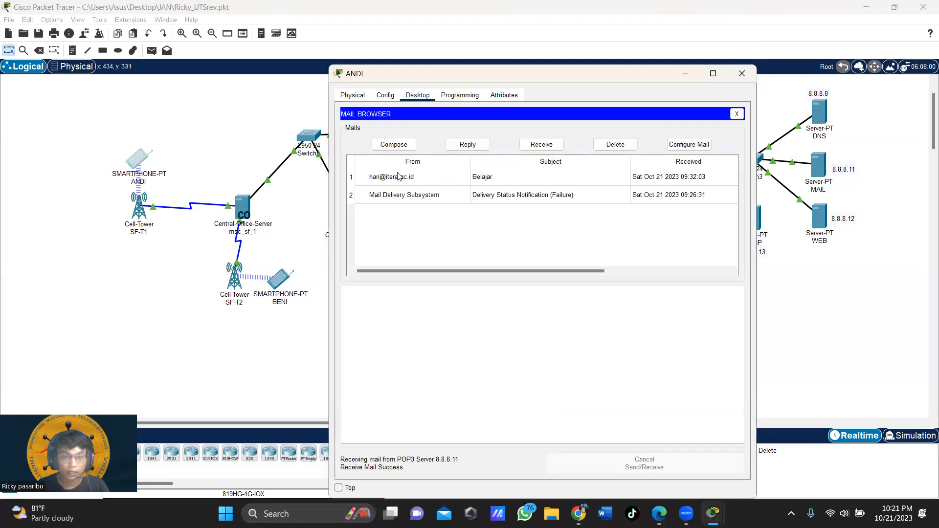
left_click(514, 197)
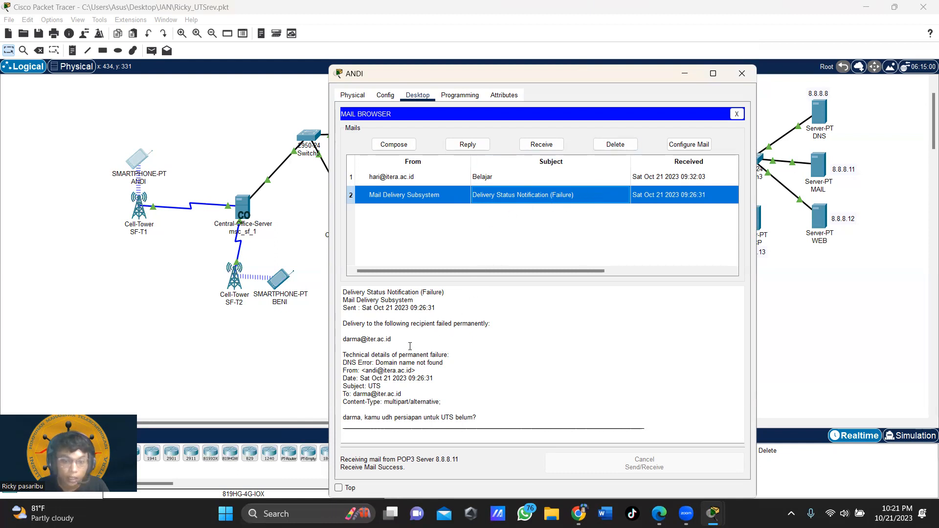
Step: Check the misspelled iter.ac address, delete the notice, read Belajar, and close the window
left_click(368, 340)
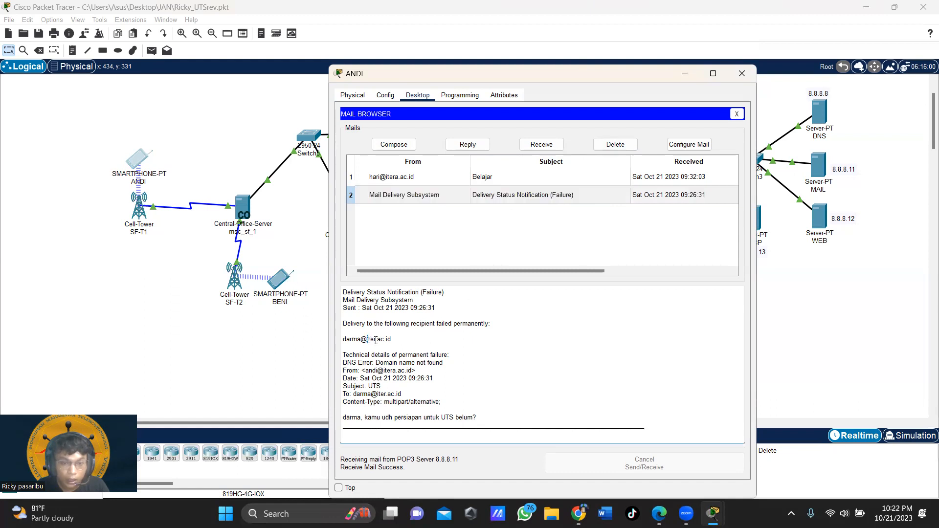
left_click_drag(377, 341, 384, 340)
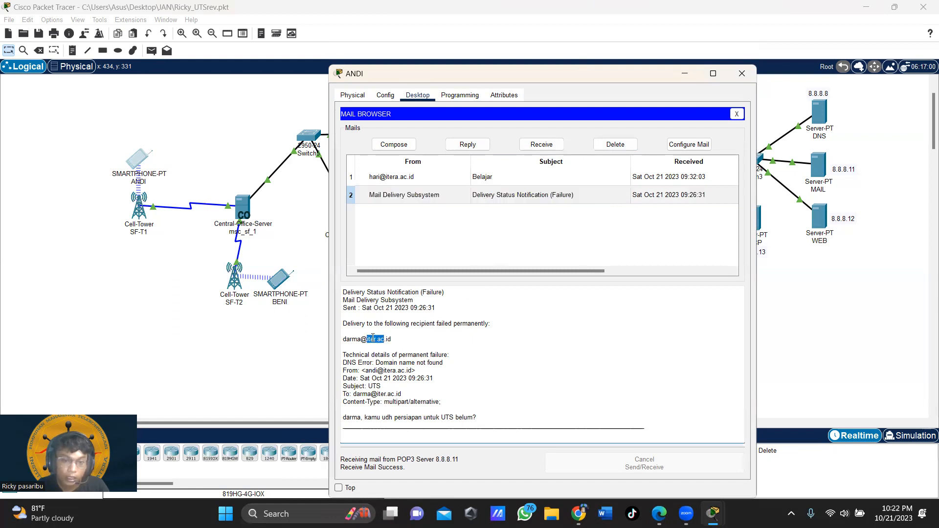
left_click(424, 338)
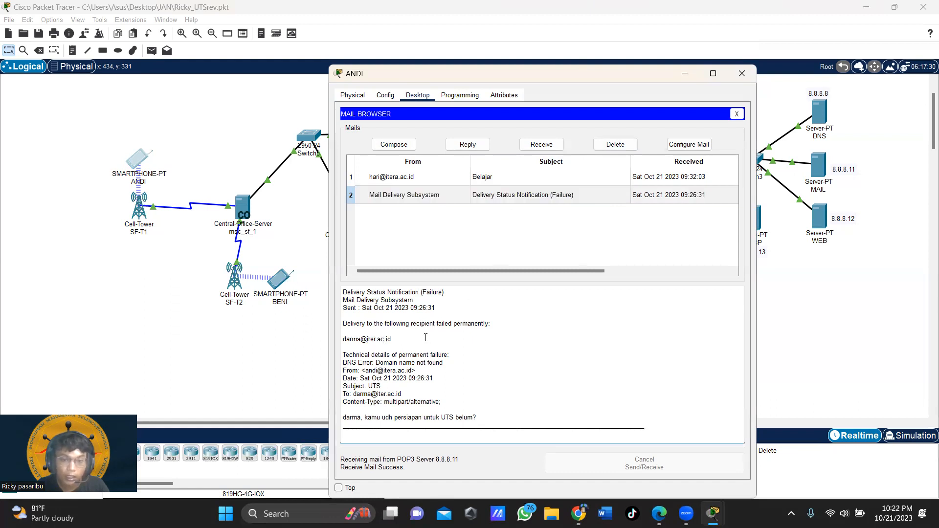
left_click(611, 148)
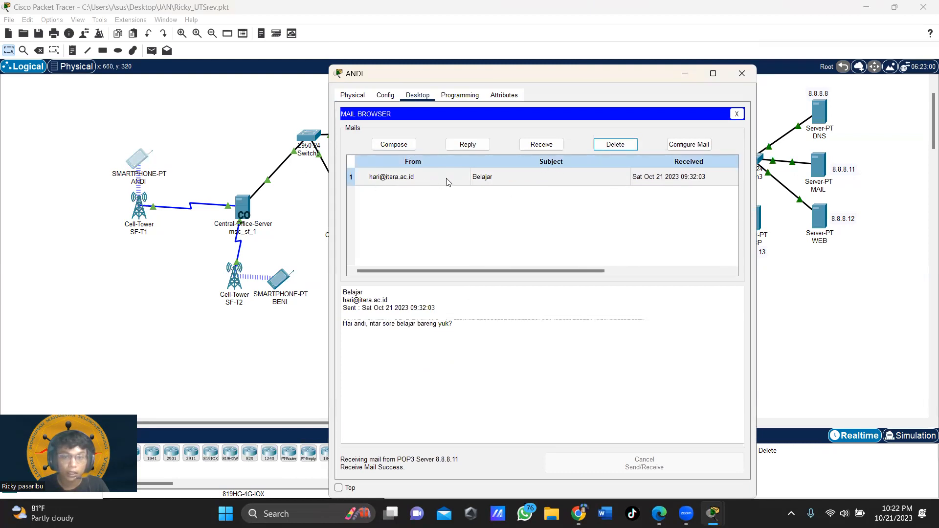
left_click(499, 181)
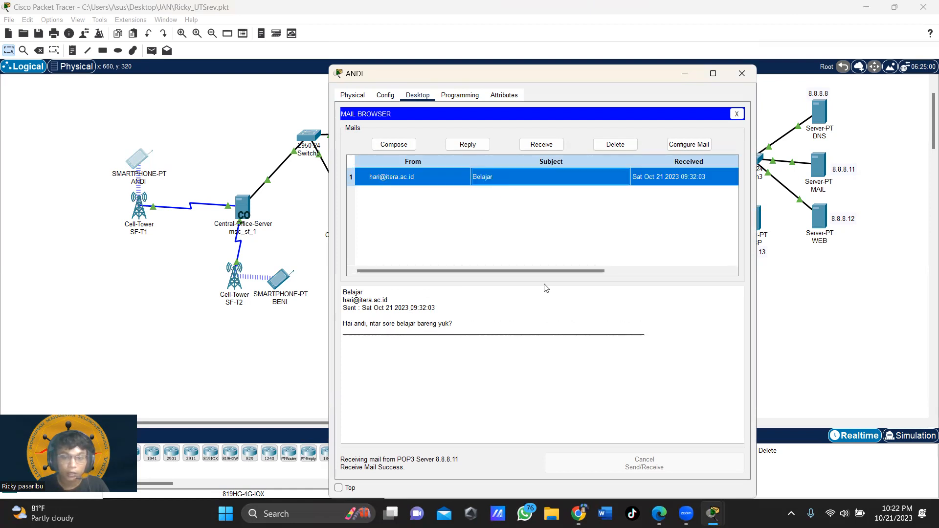
left_click(743, 73)
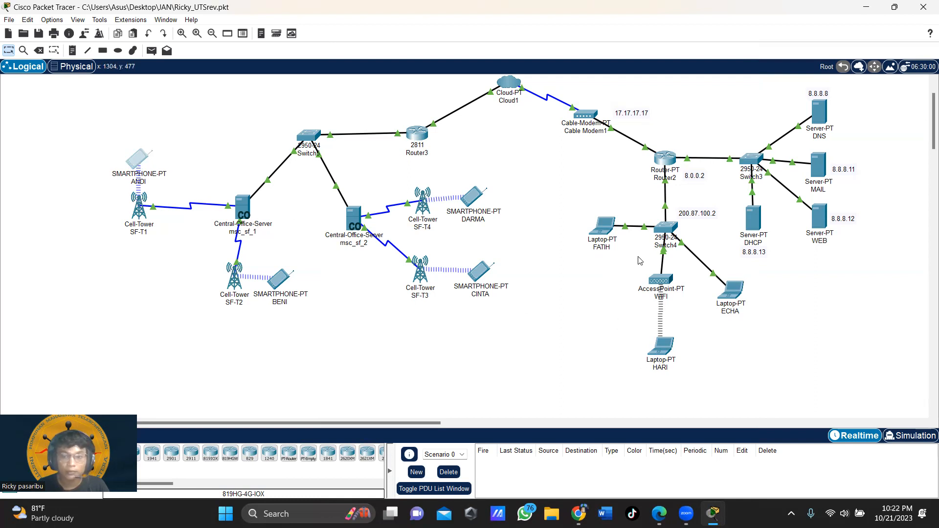
Step: Start a new email on HARI's laptop addressed to the CINTA smartphone
left_click(662, 347)
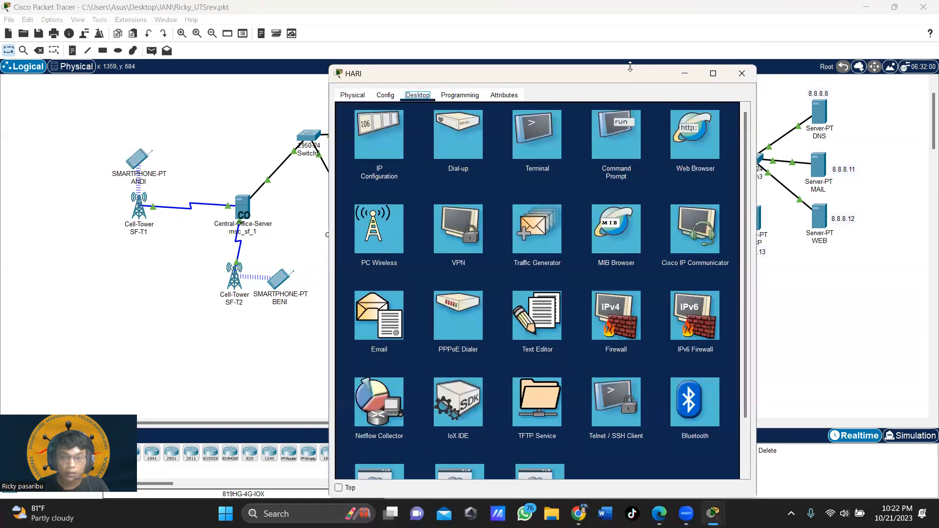
left_click_drag(641, 67, 729, 35)
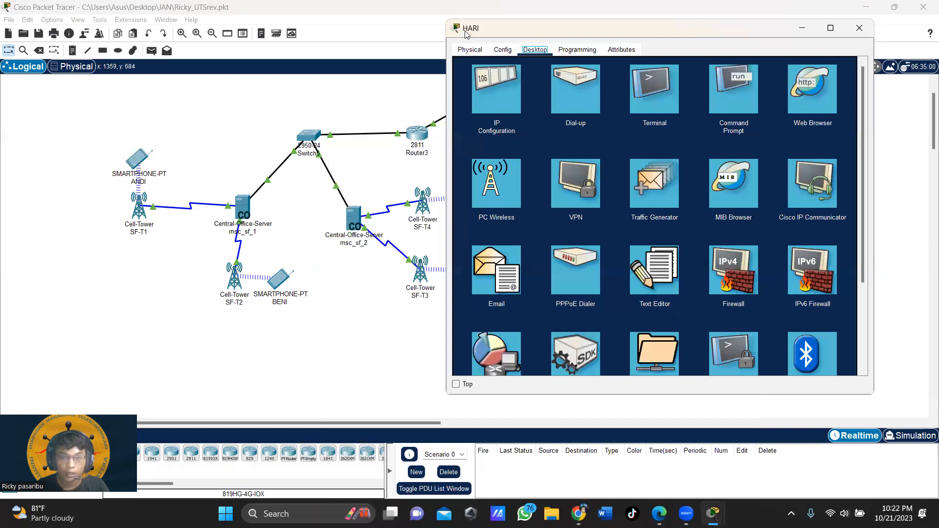
left_click(502, 274)
left_click(511, 97)
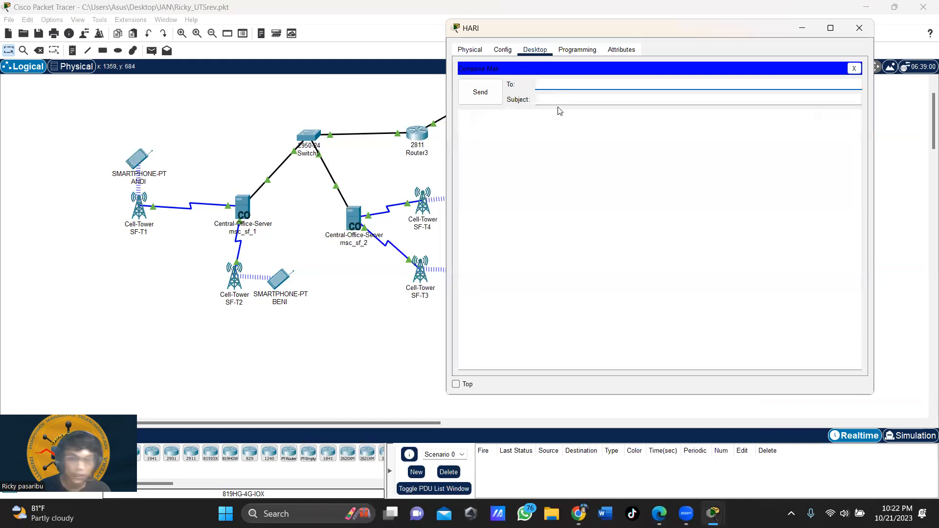
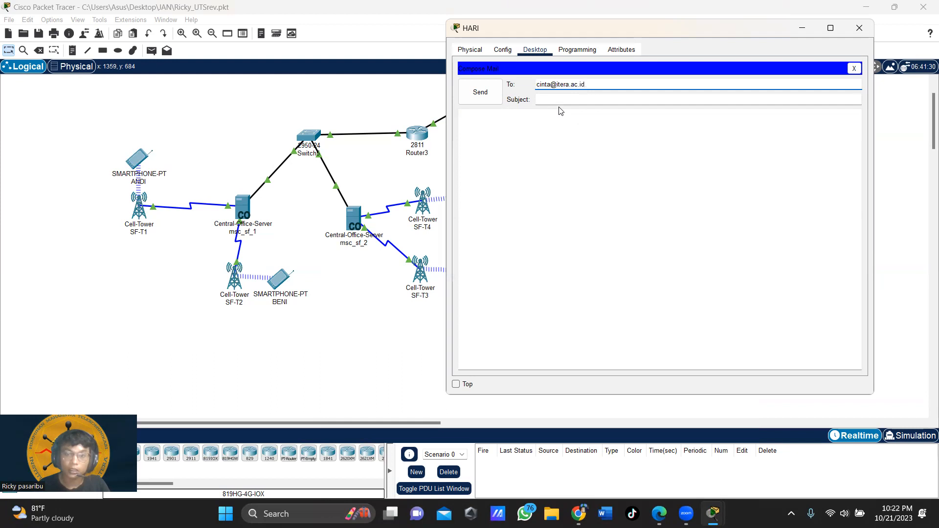
left_click(562, 99)
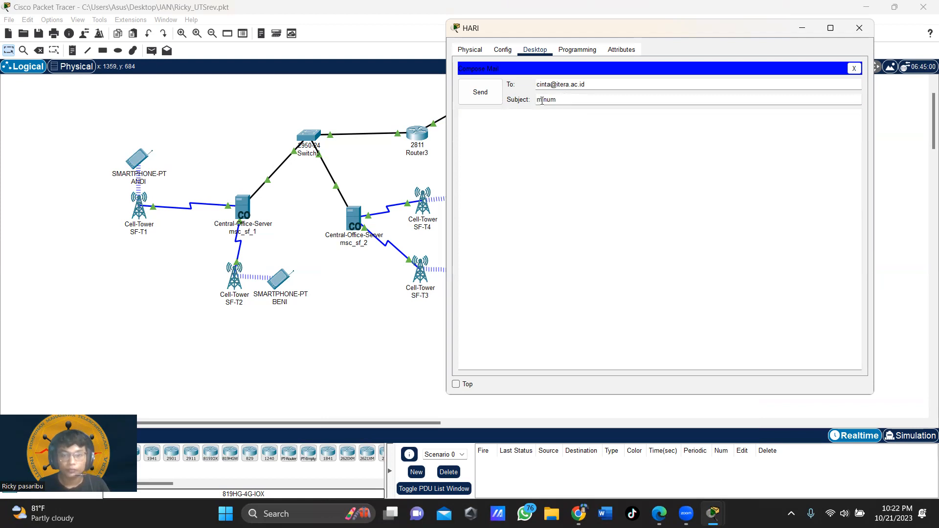
Step: Give it subject Minum and a body asking what drink she likes, send it, and close the window
type("M")
key("Delete")
left_click(581, 125)
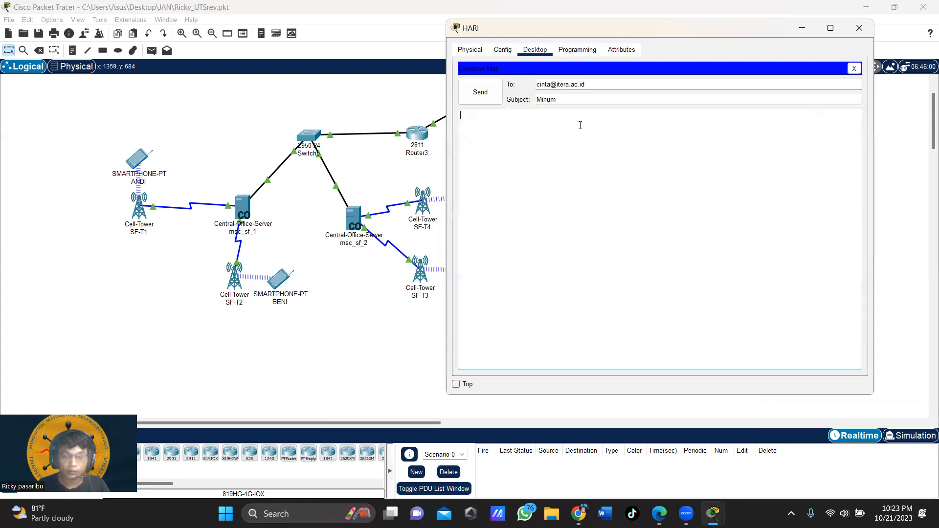
type("Hai cinta, kma")
type("u sud")
key("BackSpace")
key("BackSpace")
type("ka miny")
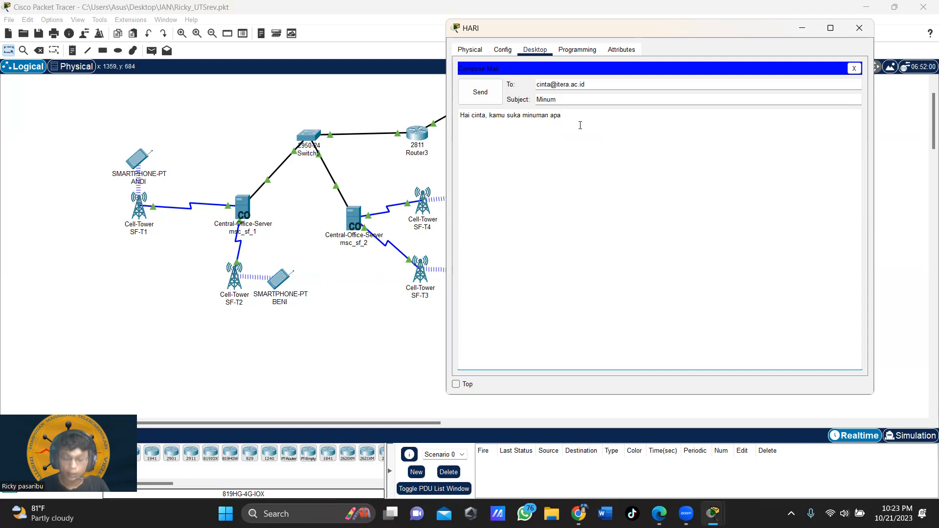
left_click(480, 92)
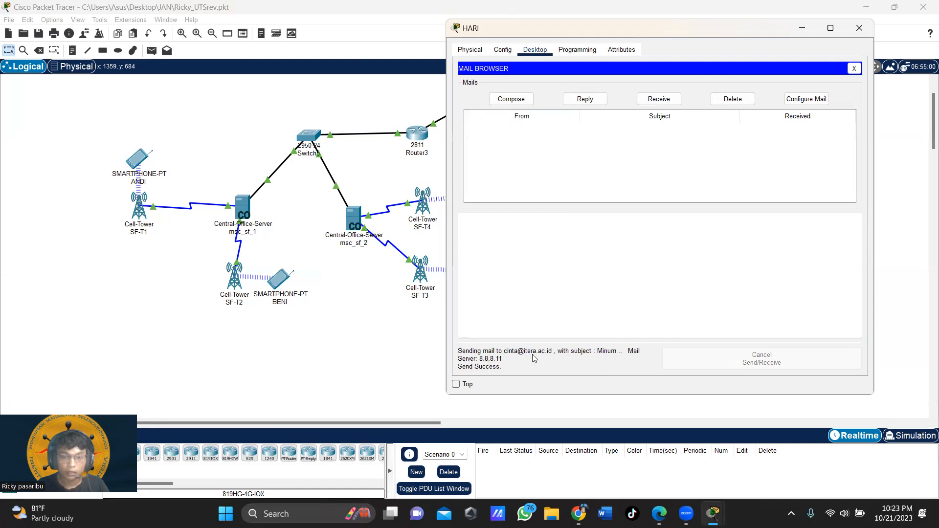
left_click(860, 28)
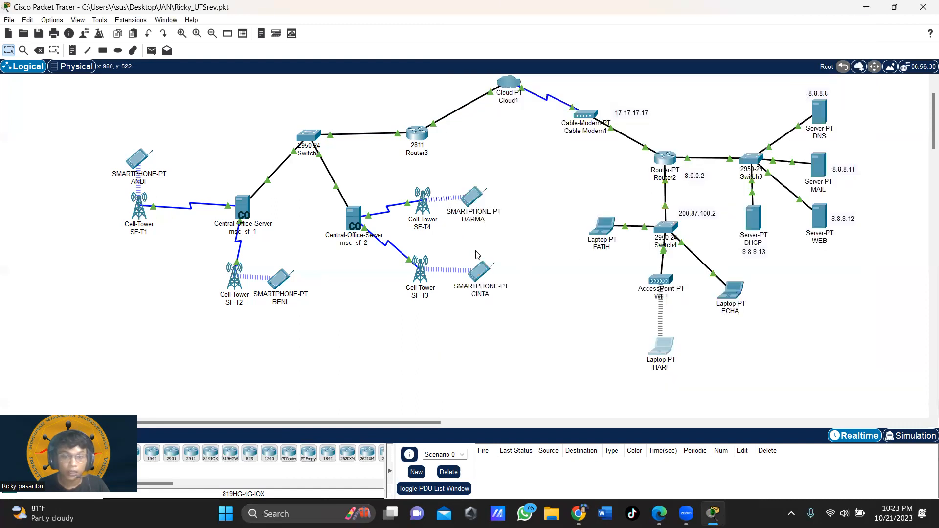
Step: Receive and read HARI's Minum mail on the CINTA smartphone, then close its window
left_click(482, 277)
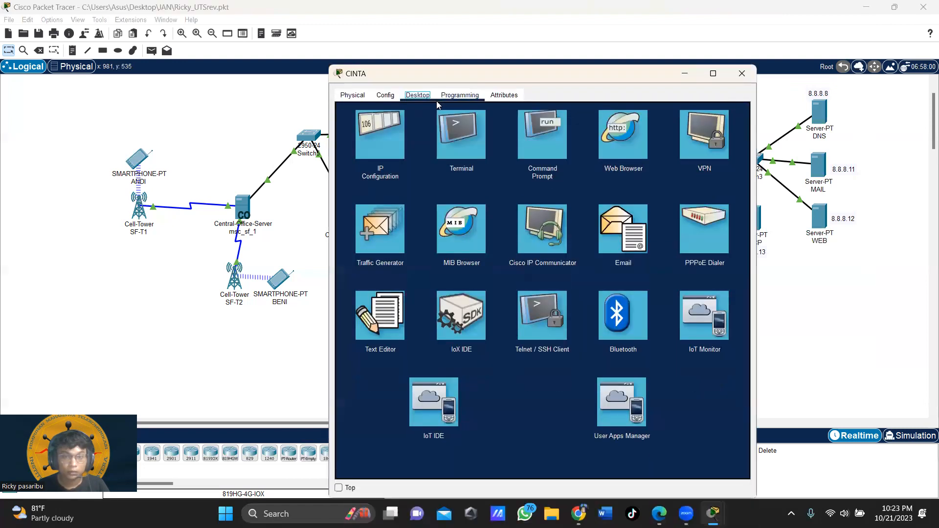
left_click(644, 249)
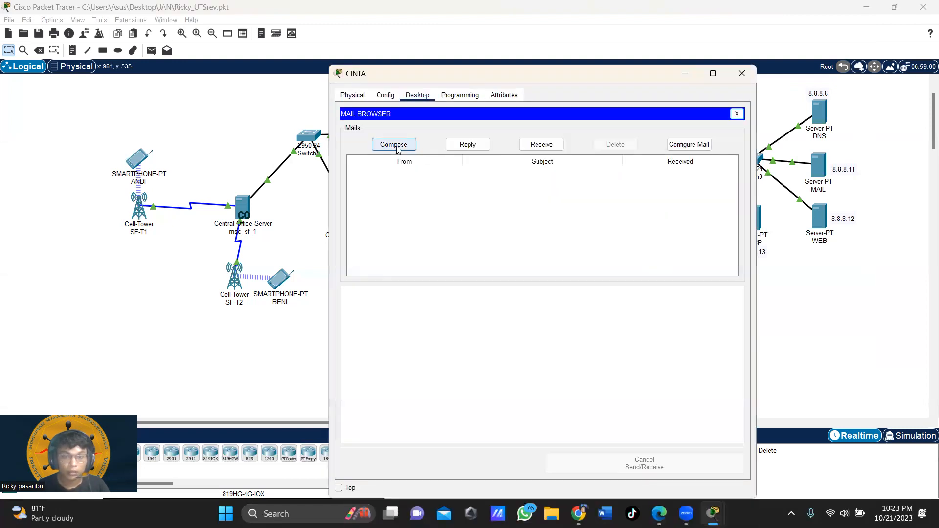
left_click(532, 146)
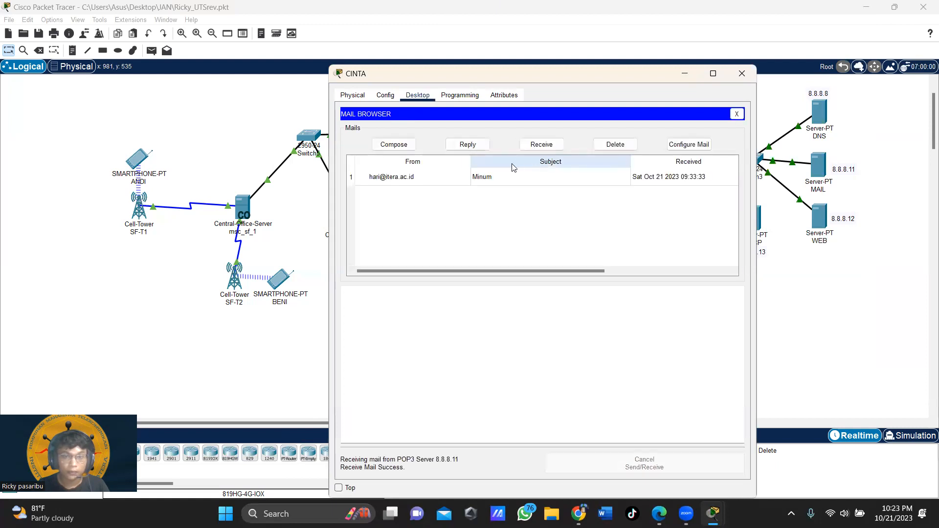
left_click(419, 184)
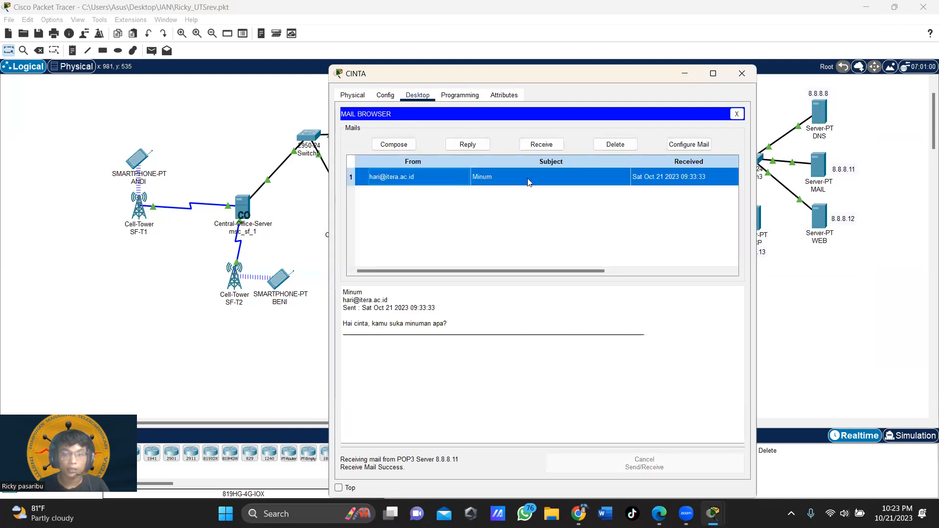
left_click_drag(384, 323, 448, 323)
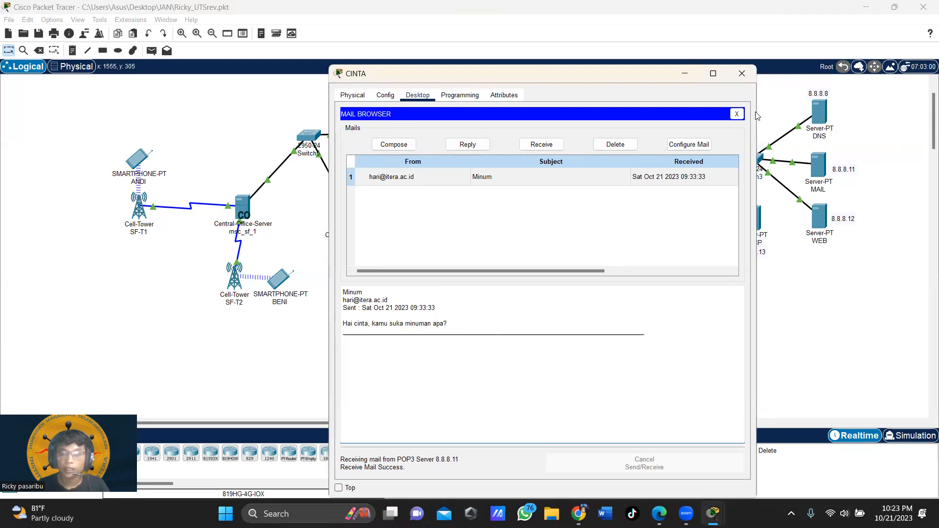
left_click(742, 73)
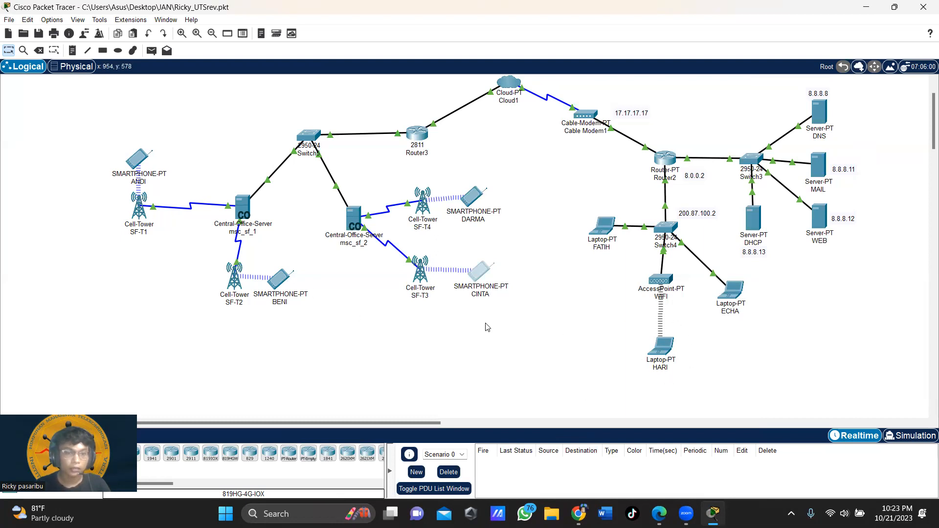
scroll(598, 341, "up", 2)
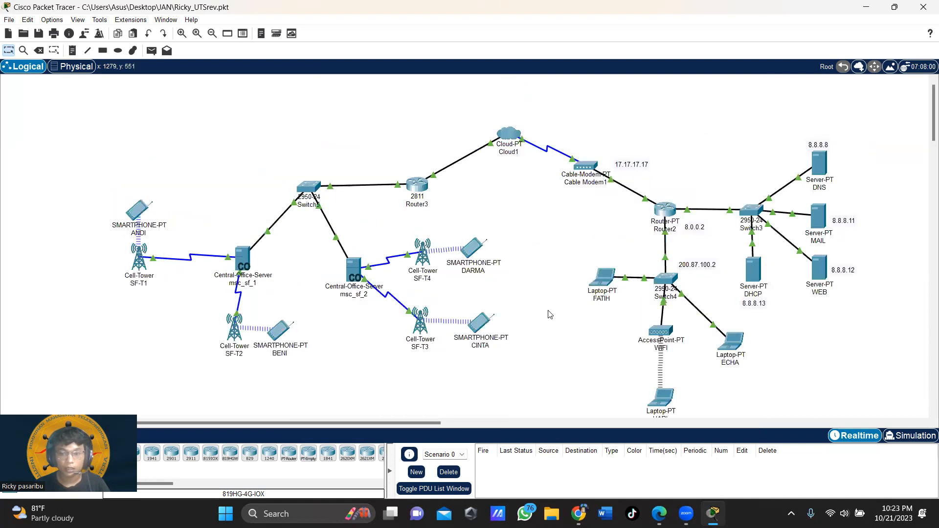
scroll(551, 315, "down", 2)
scroll(548, 315, "up", 2)
Step: Bring up UTS.pdf in Edge, zoomed so the required topology and task instructions fit
mouse_move(713, 514)
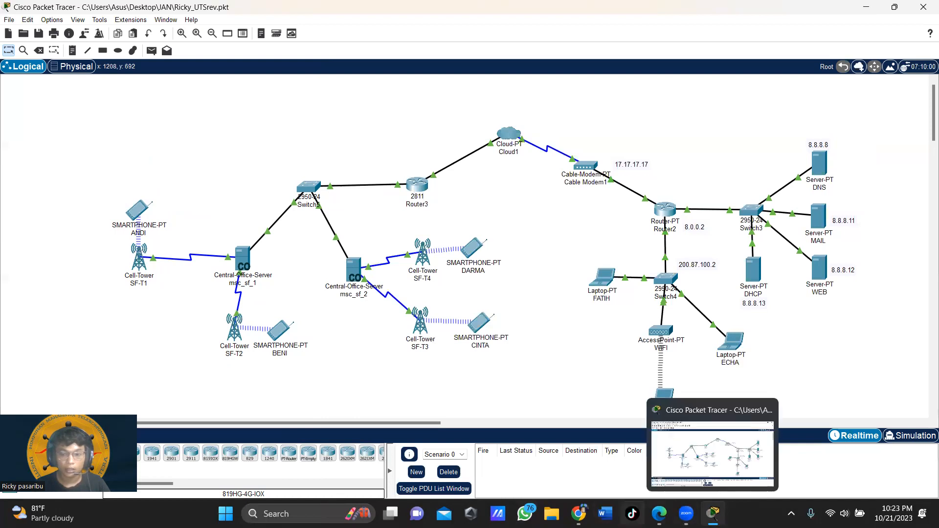
left_click(659, 514)
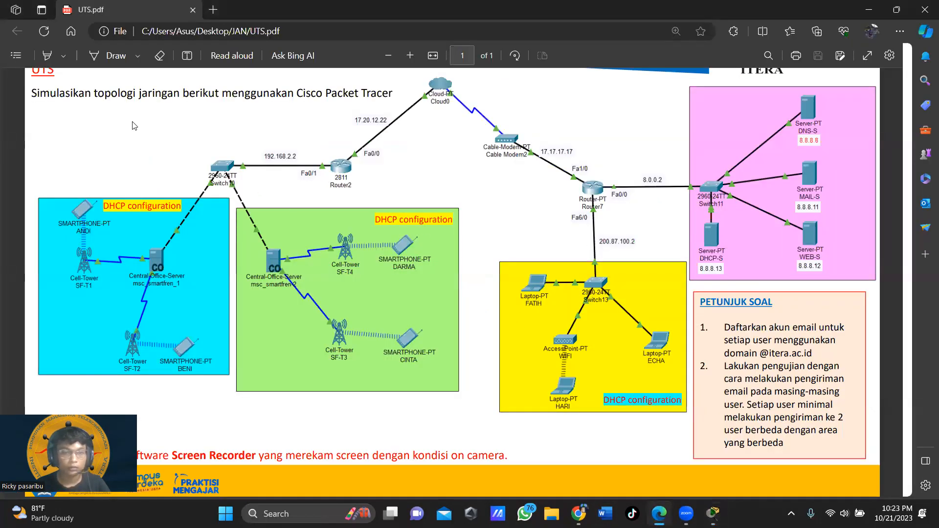
scroll(237, 205, "up", 1)
scroll(247, 202, "down", 1)
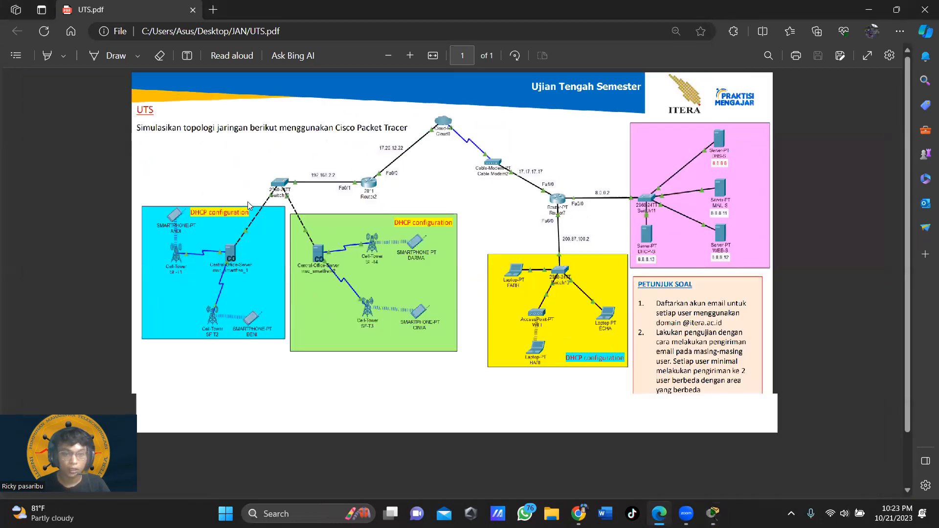
scroll(248, 202, "down", 1)
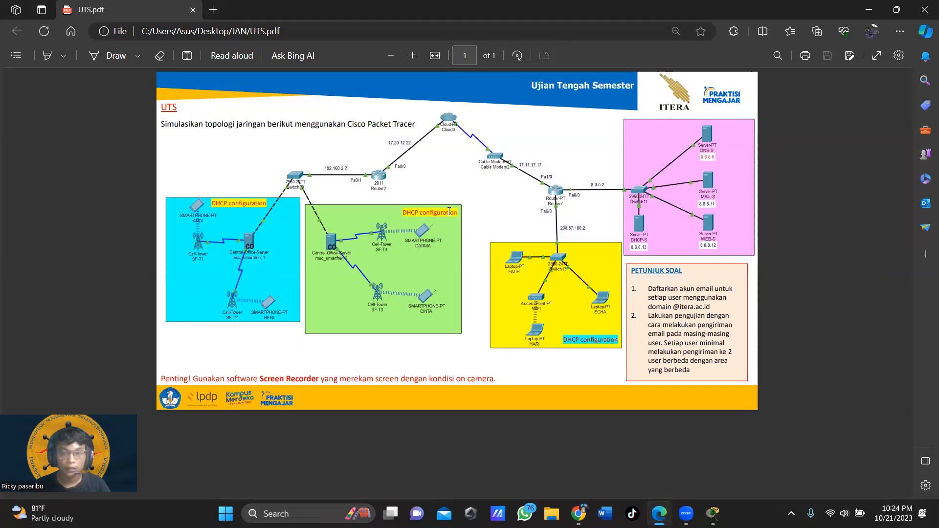
scroll(449, 212, "up", 2)
scroll(448, 214, "down", 2)
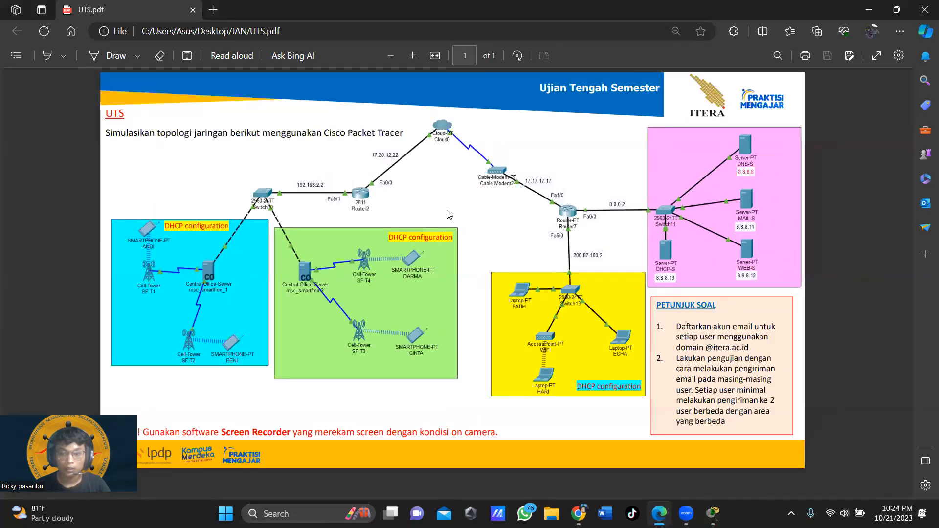